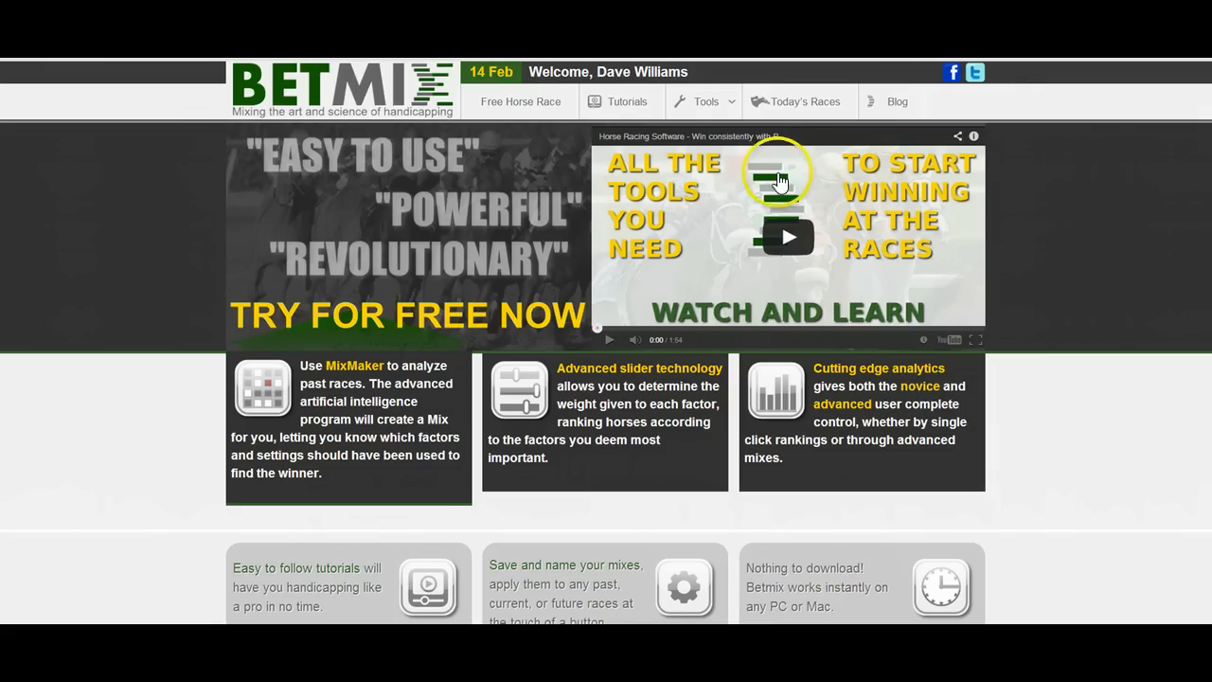
# Load race 1 at Gulfstream Park for 02/14/2014 from today's horse races
pyautogui.click(789, 106)
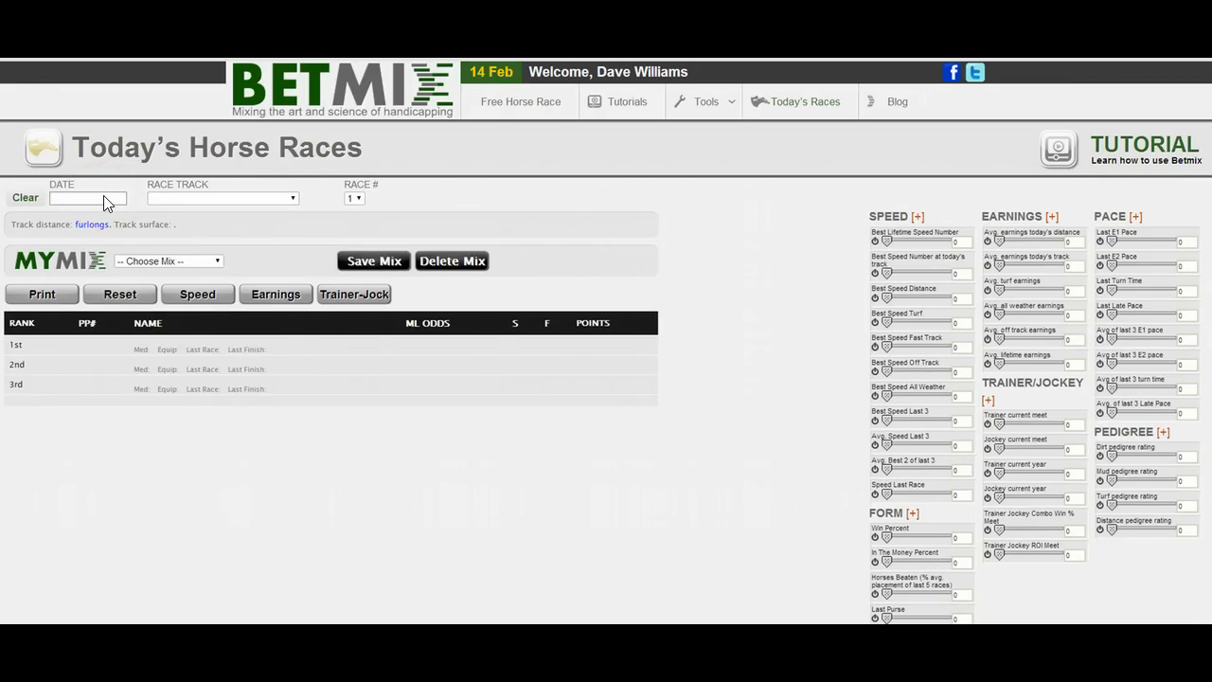
pyautogui.click(103, 197)
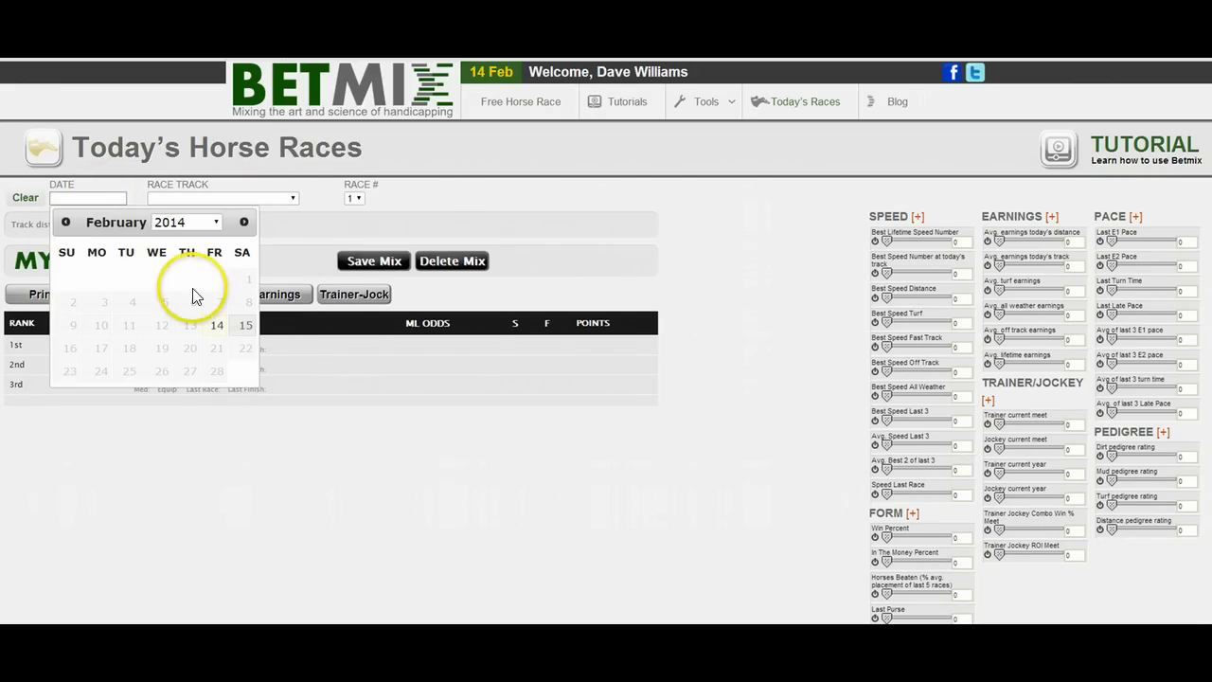
pyautogui.click(215, 328)
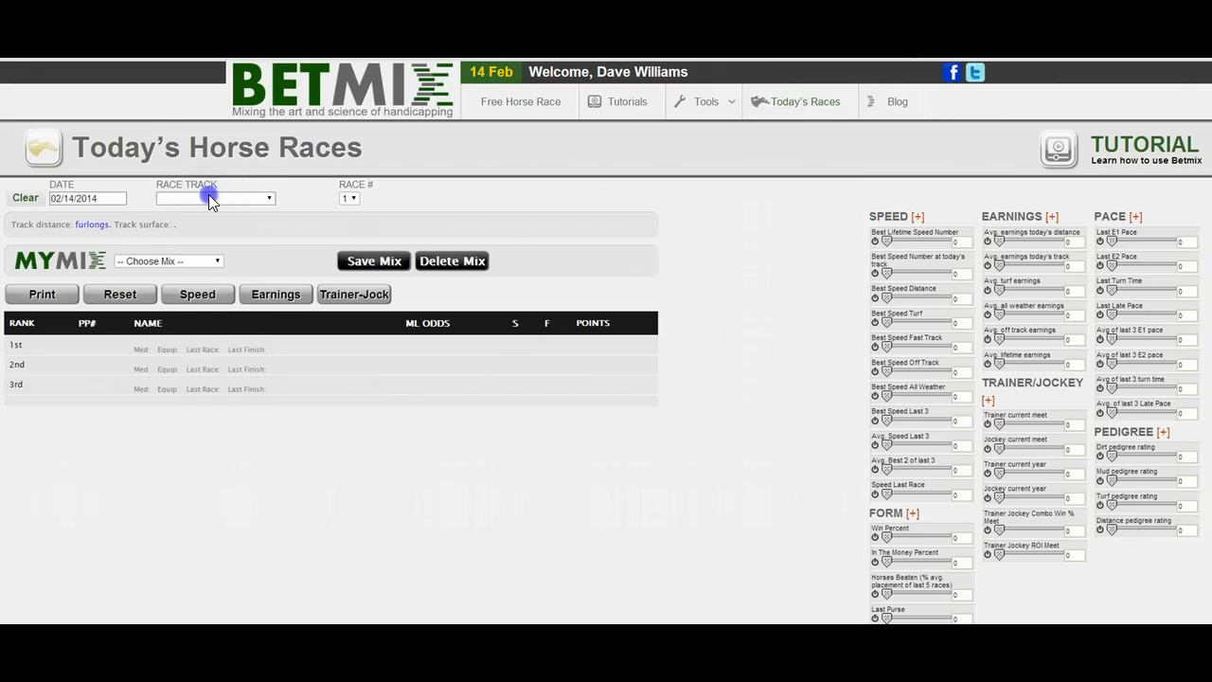
pyautogui.click(208, 195)
pyautogui.click(200, 287)
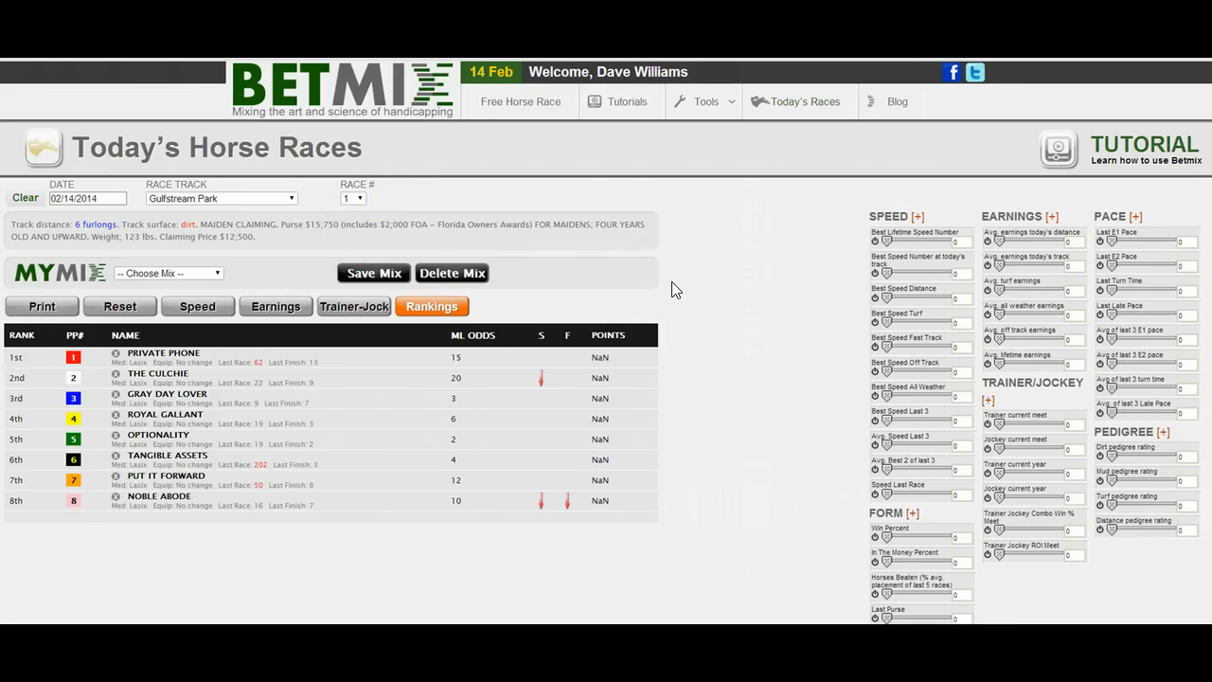
# Look over the race conditions, the horse list and the speed, earnings, trainer/jockey, pace, pedigree and form sliders
pyautogui.hotkey('ctrl', '+')
pyautogui.hotkey('ctrl', '+')
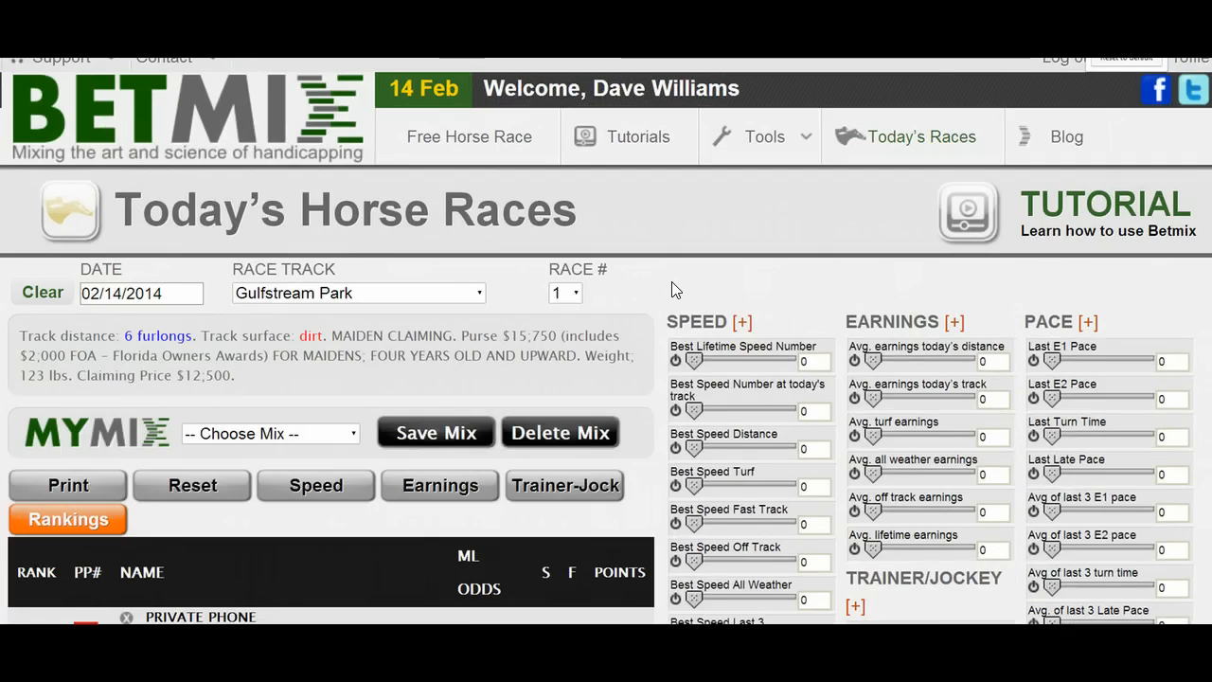
pyautogui.hotkey('ctrl', '-')
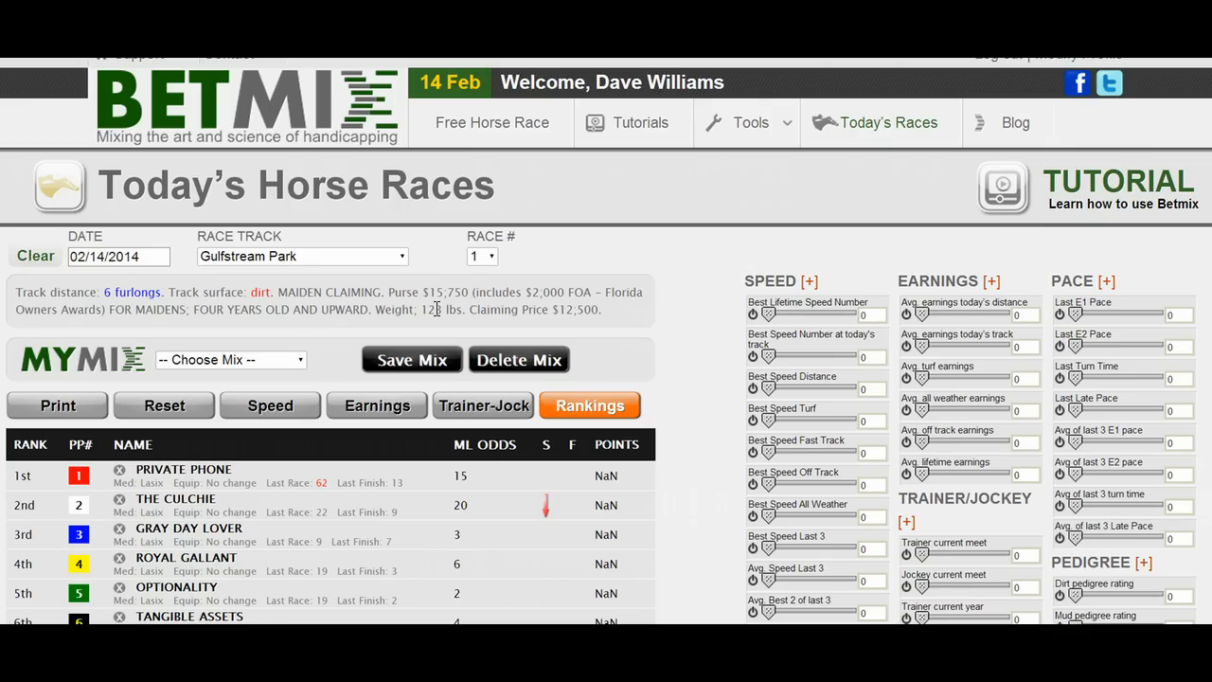
pyautogui.scroll(-1, 789, 322)
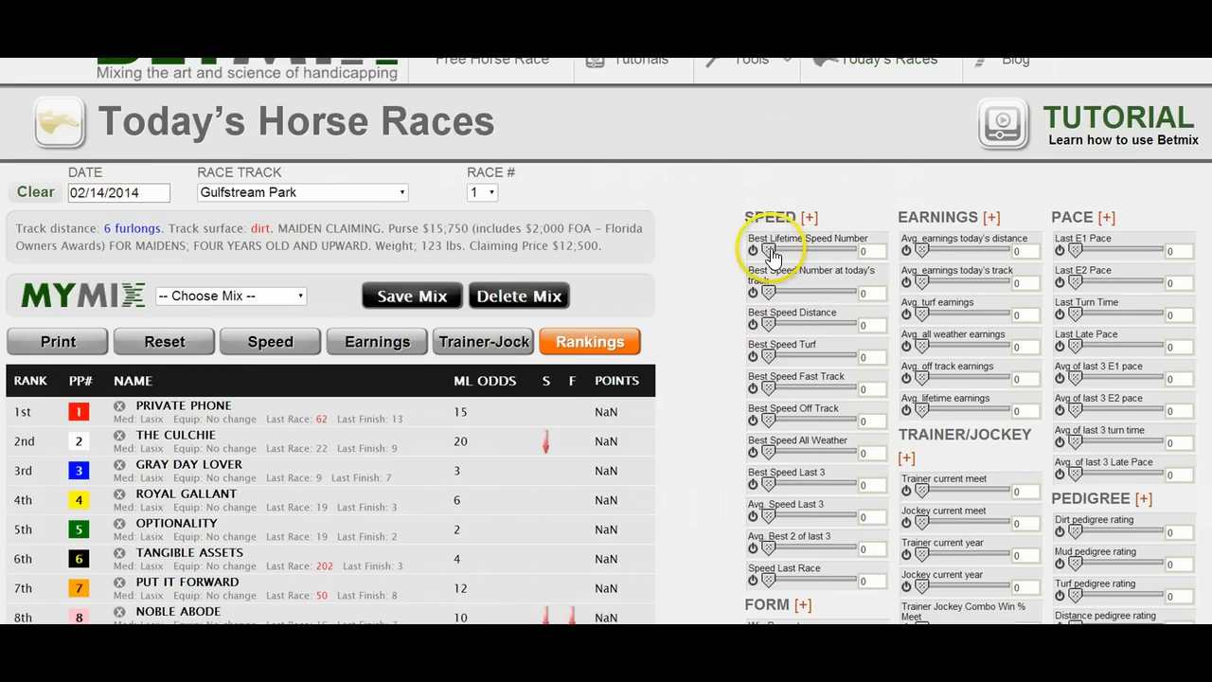
pyautogui.click(772, 252)
pyautogui.moveTo(771, 251); pyautogui.dragTo(739, 247)
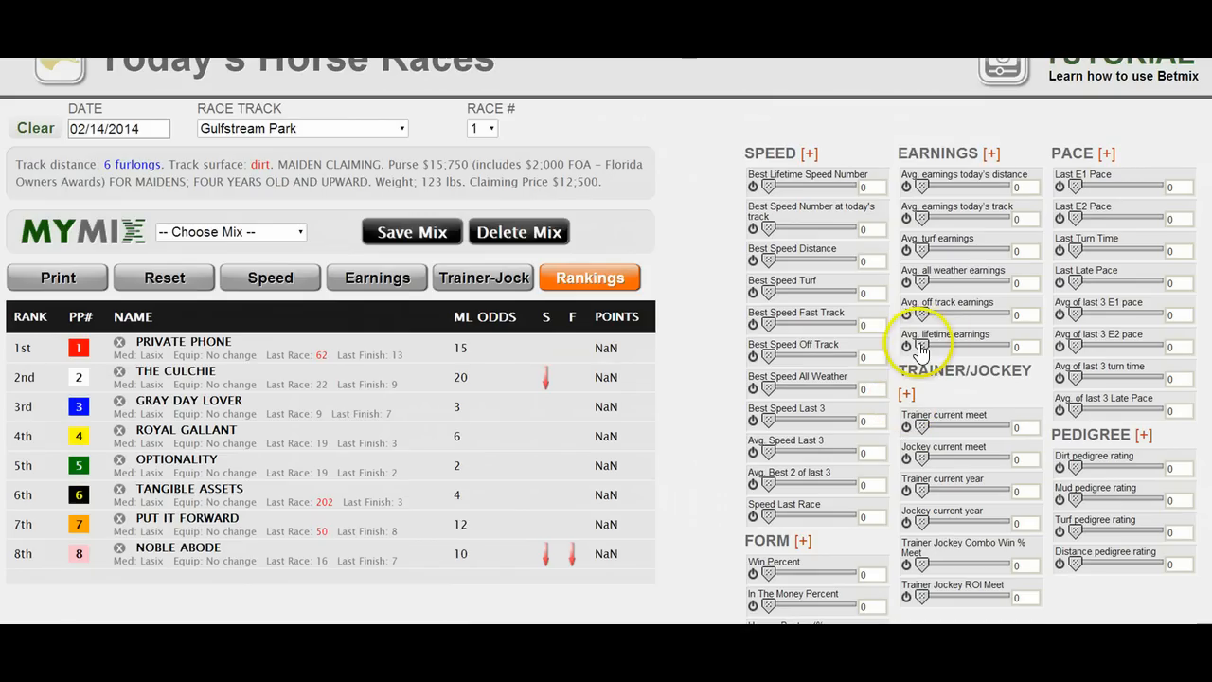
pyautogui.click(908, 411)
pyautogui.click(908, 348)
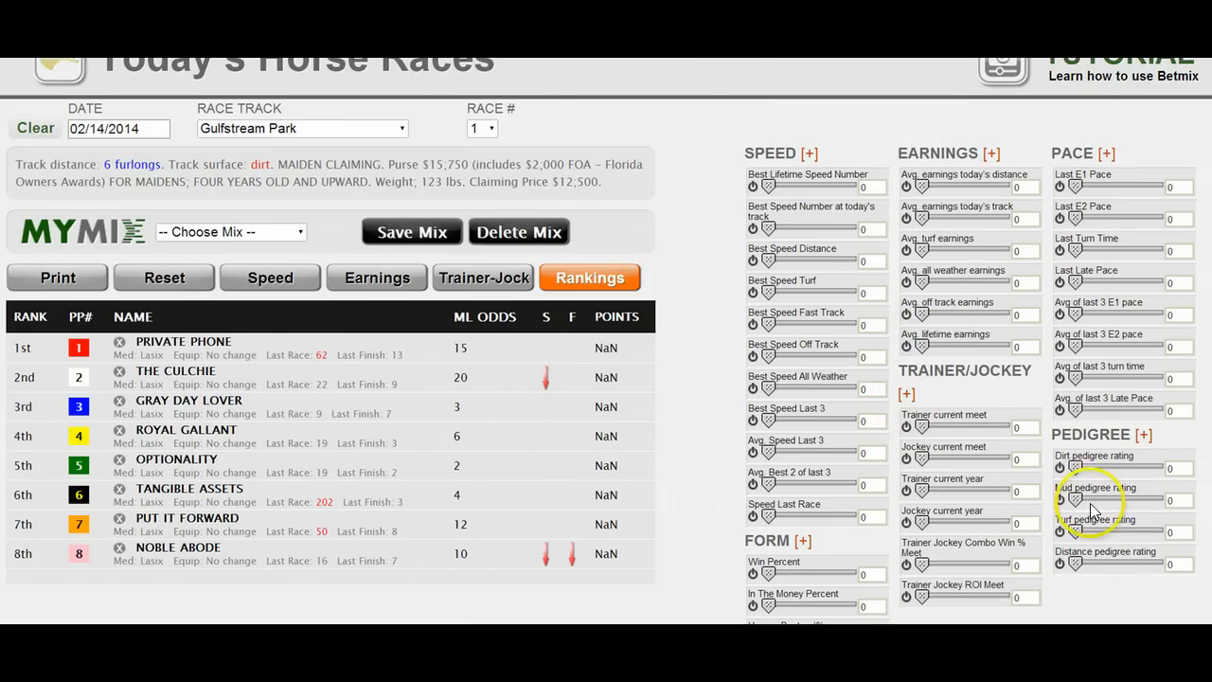
pyautogui.scroll(-1, 960, 500)
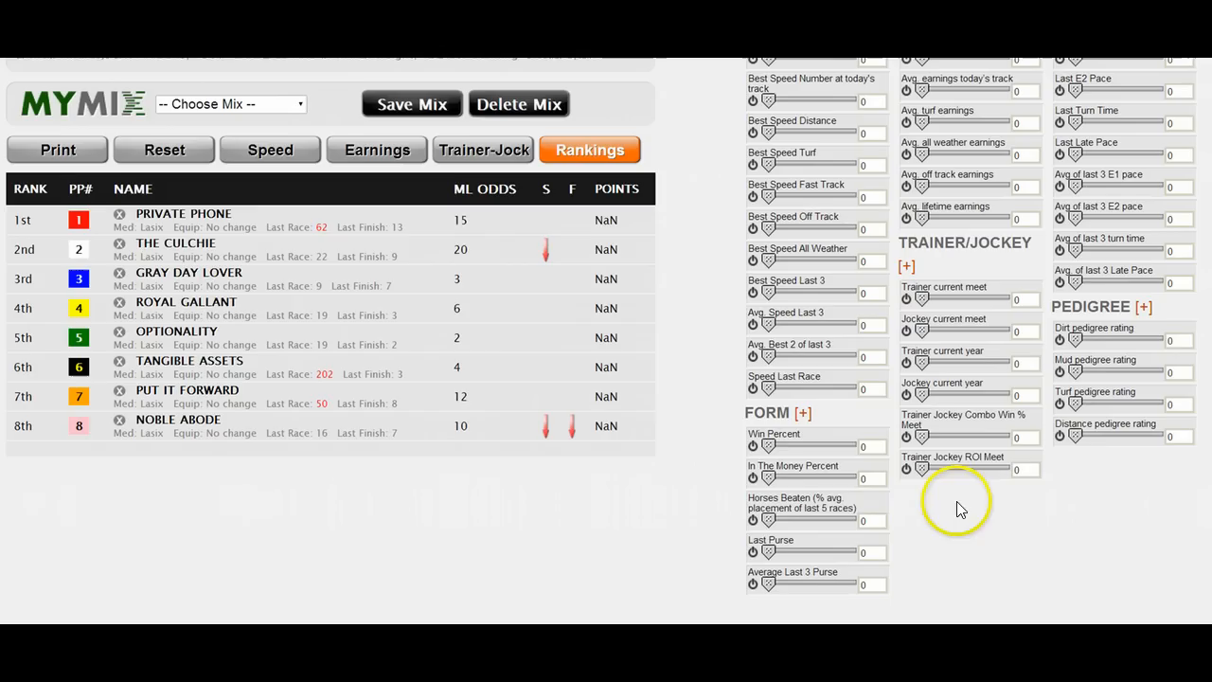
pyautogui.scroll(2, 793, 469)
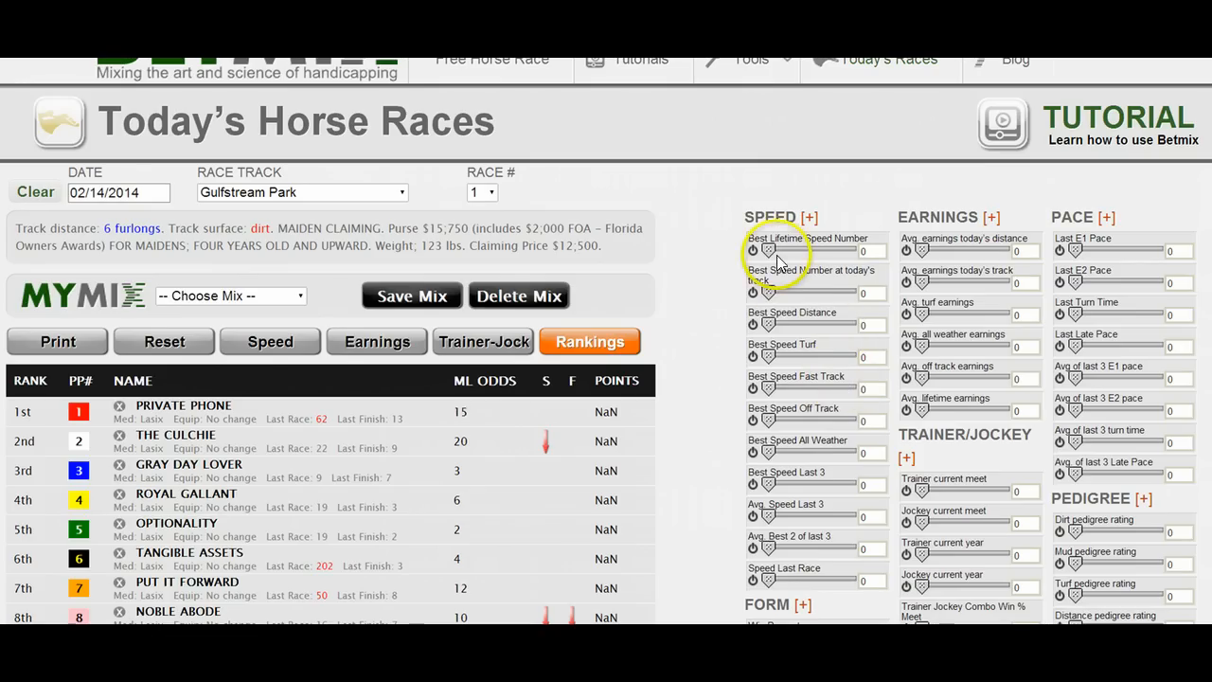
# Set the weight of the Best Lifetime Speed Number factor to 10
pyautogui.moveTo(769, 254); pyautogui.dragTo(775, 255)
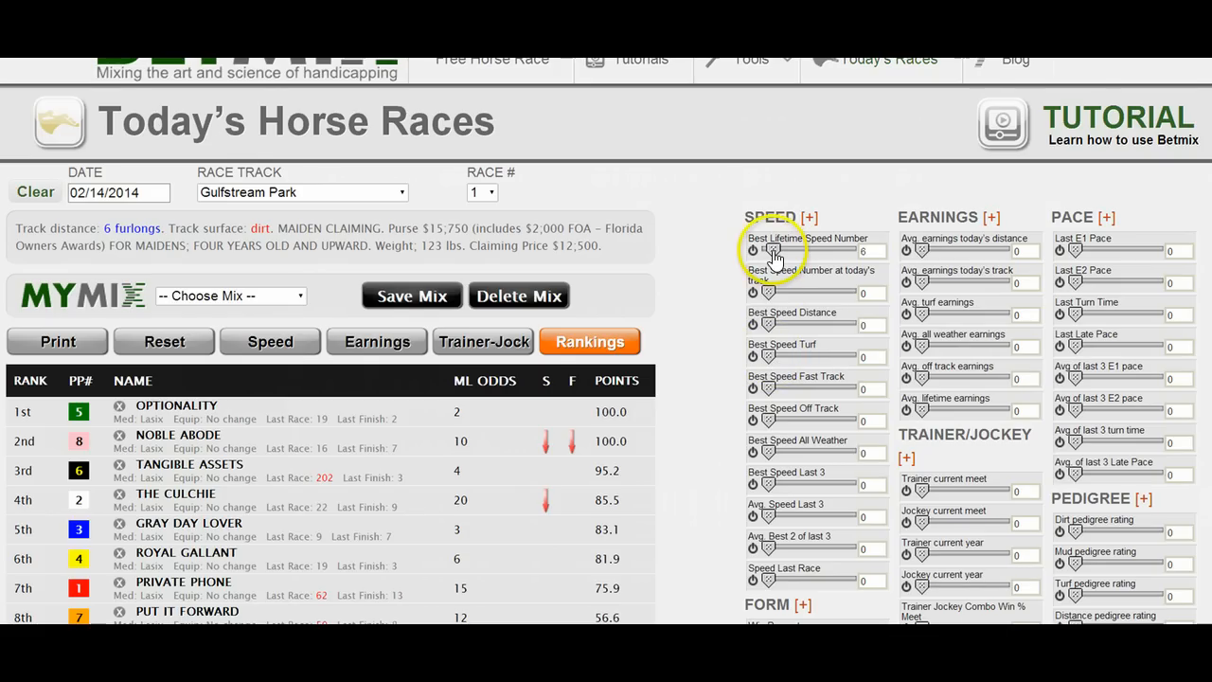
pyautogui.moveTo(768, 252); pyautogui.dragTo(776, 251)
pyautogui.doubleClick(863, 251)
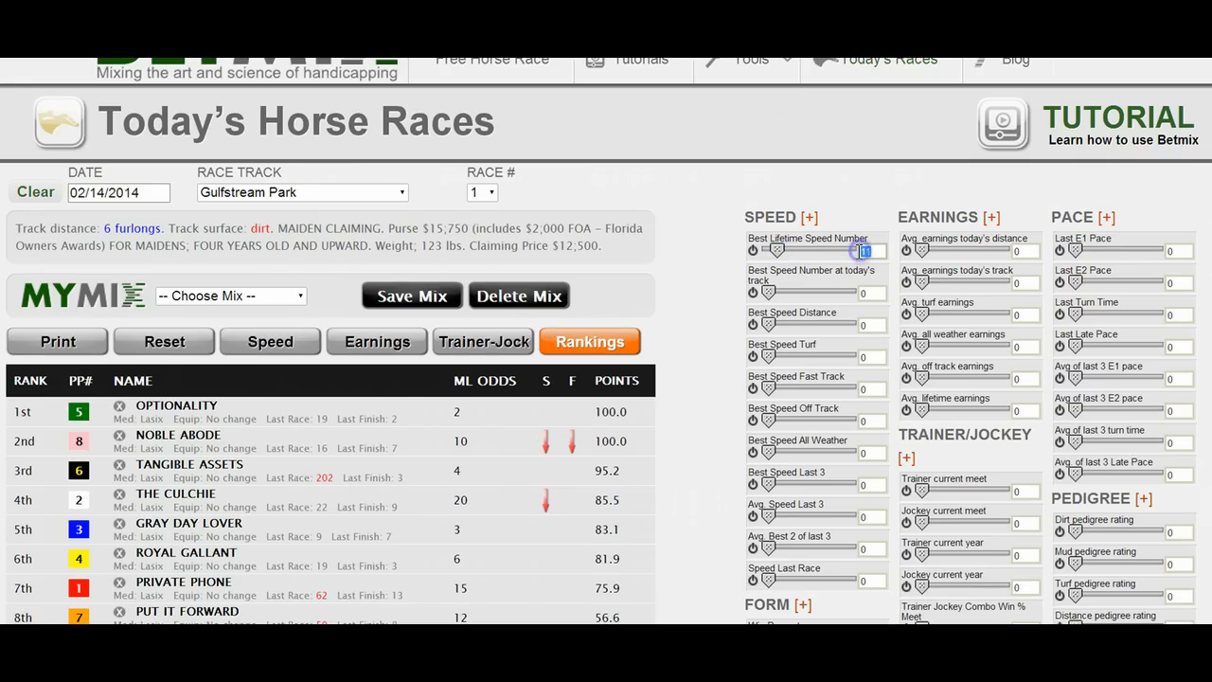
pyautogui.click(689, 316)
# Weight average lifetime earnings at 12, dirt pedigree rating at 26 and trainer current year at 13
pyautogui.moveTo(928, 412); pyautogui.dragTo(934, 410)
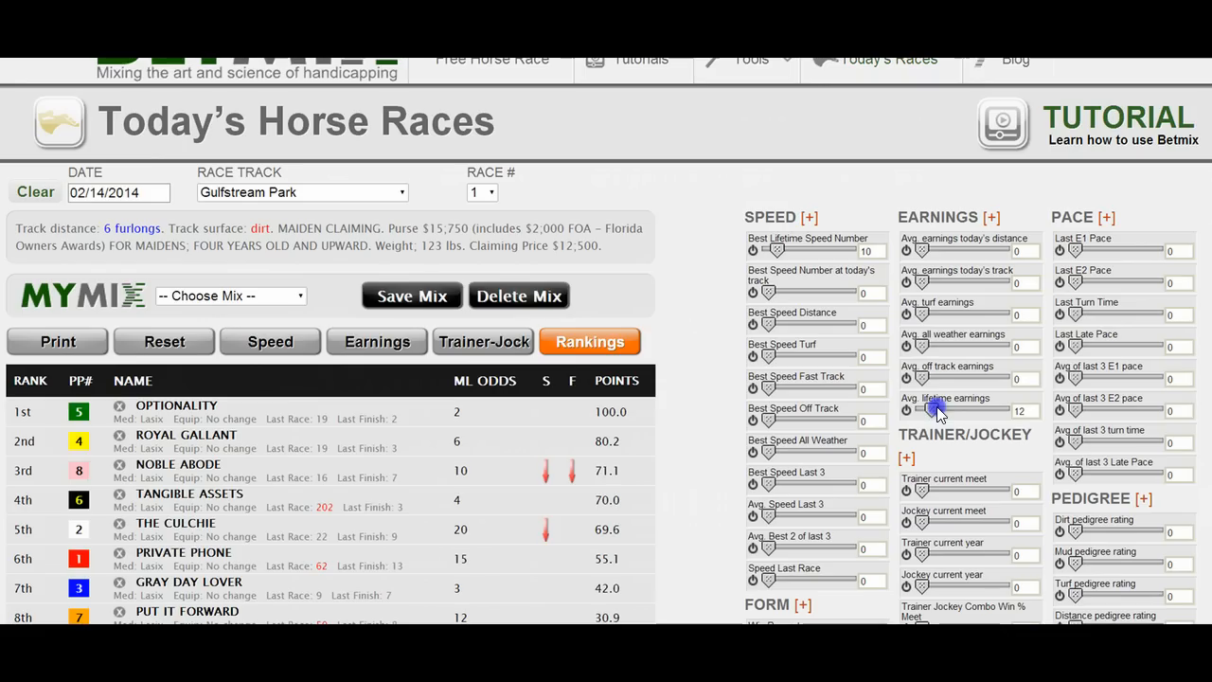
pyautogui.moveTo(1074, 532); pyautogui.dragTo(1097, 535)
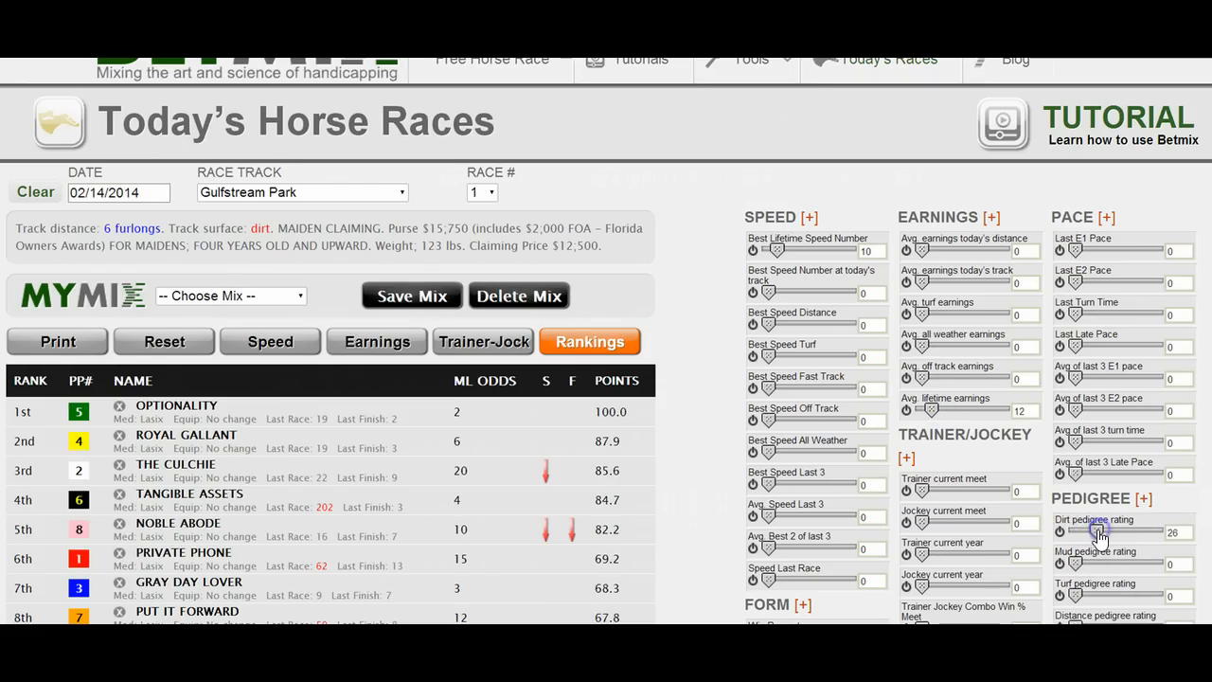
pyautogui.scroll(-1, 1042, 535)
pyautogui.moveTo(920, 426); pyautogui.dragTo(934, 426)
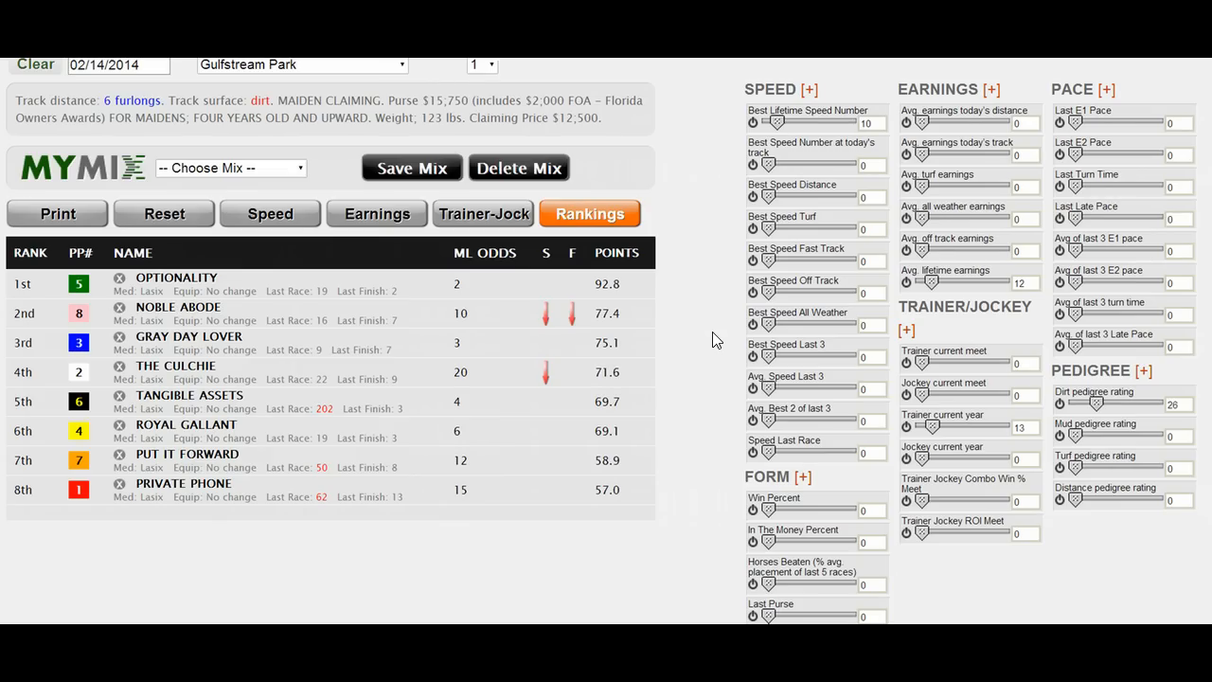
# Examine the Your Mix pie chart to see each chosen factor's share of the mix
pyautogui.scroll(-1, 713, 341)
pyautogui.scroll(1, 712, 341)
pyautogui.scroll(-1, 713, 341)
pyautogui.scroll(-5, 712, 332)
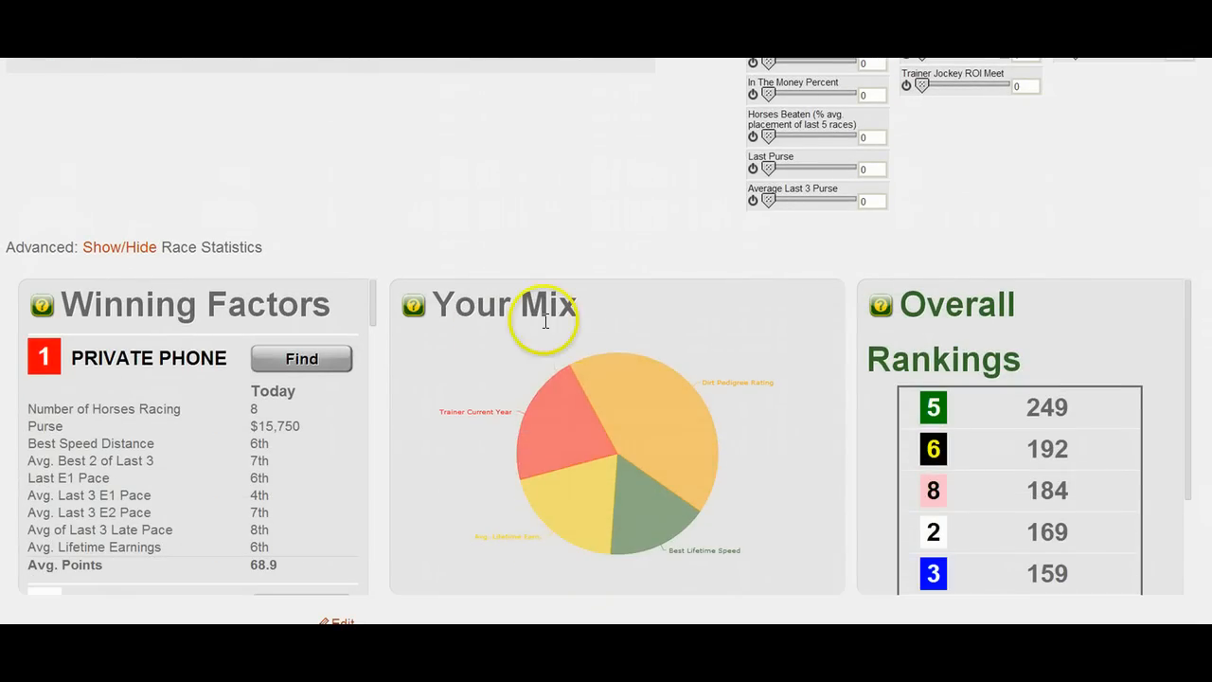
pyautogui.moveTo(548, 413)
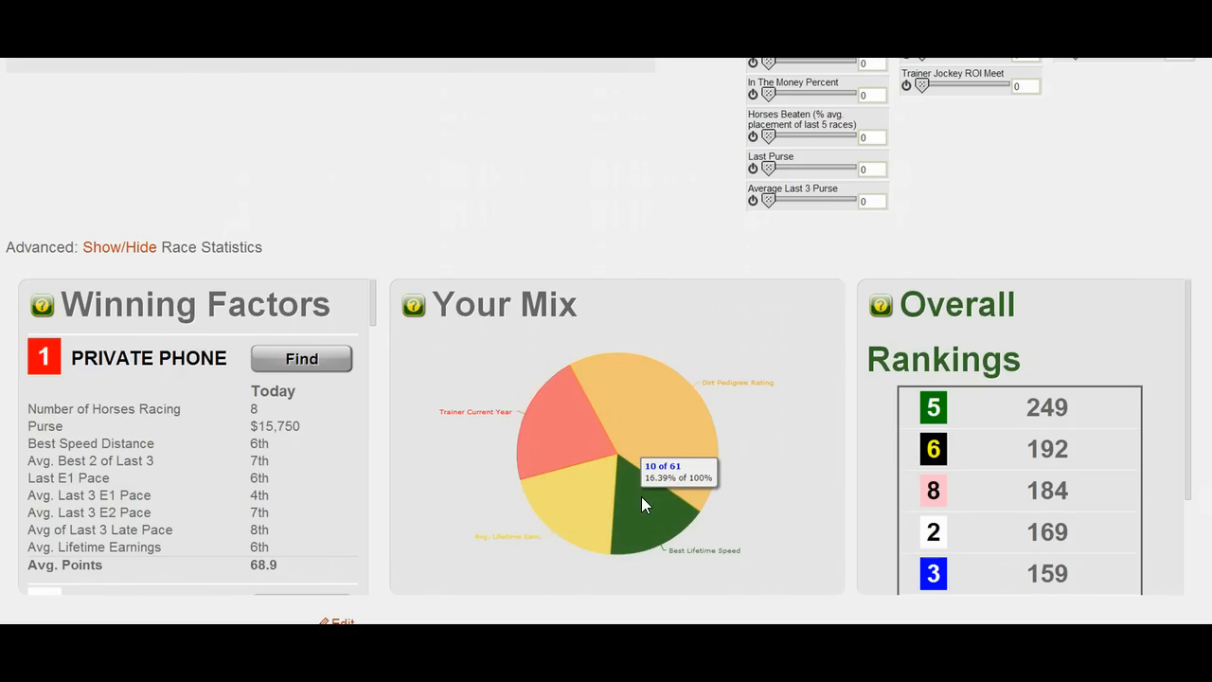
# Set the Best Speed All Weather weight to 18 and the Avg. Speed Last 3 weight to 47
pyautogui.scroll(5, 641, 496)
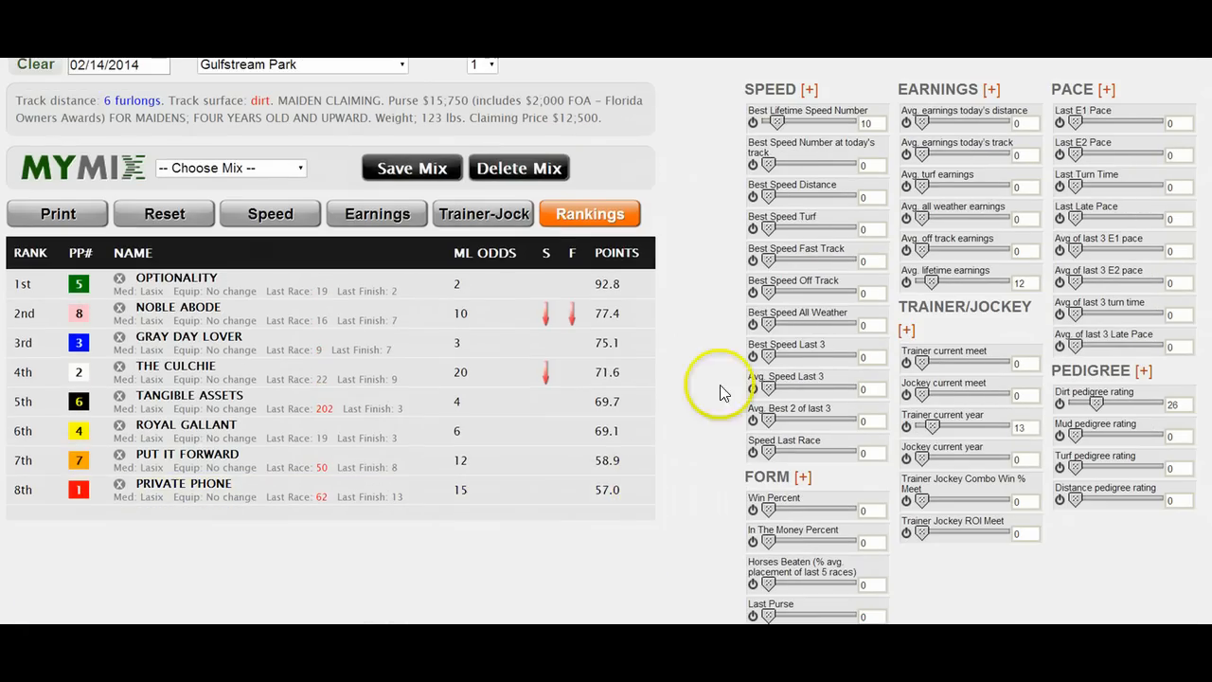
pyautogui.moveTo(777, 334)
pyautogui.mouseDown()
pyautogui.moveTo(768, 322)
pyautogui.moveTo(782, 330)
pyautogui.mouseUp()
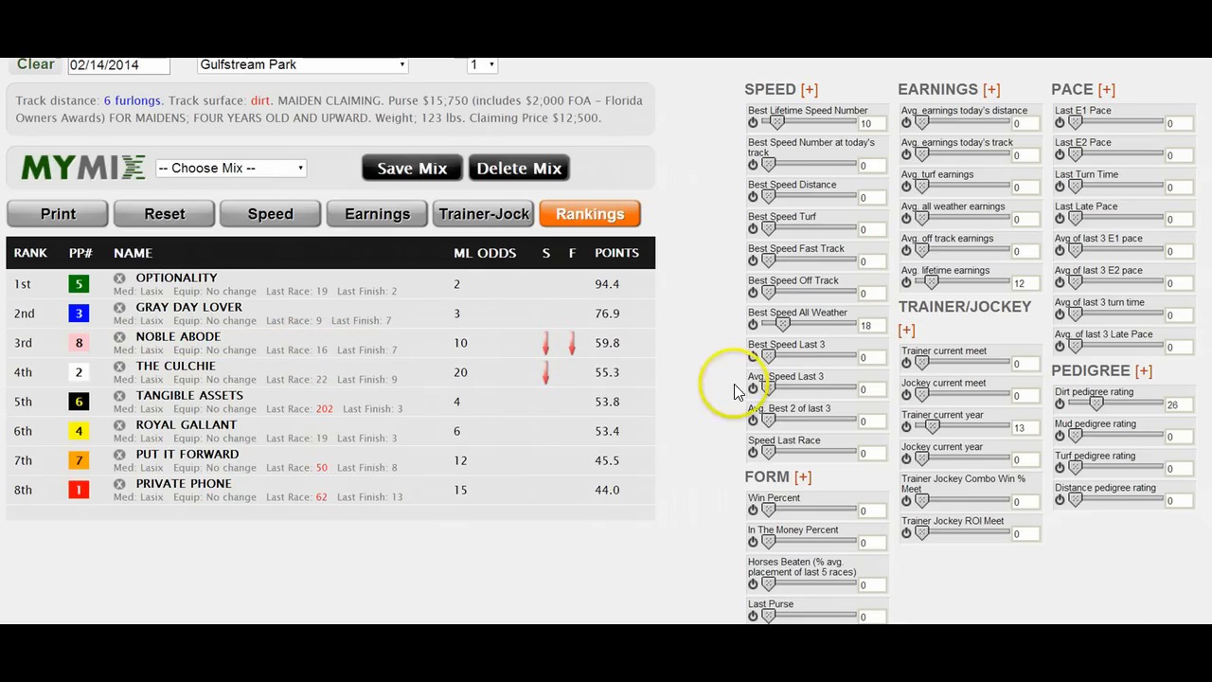
pyautogui.moveTo(769, 388); pyautogui.dragTo(807, 388)
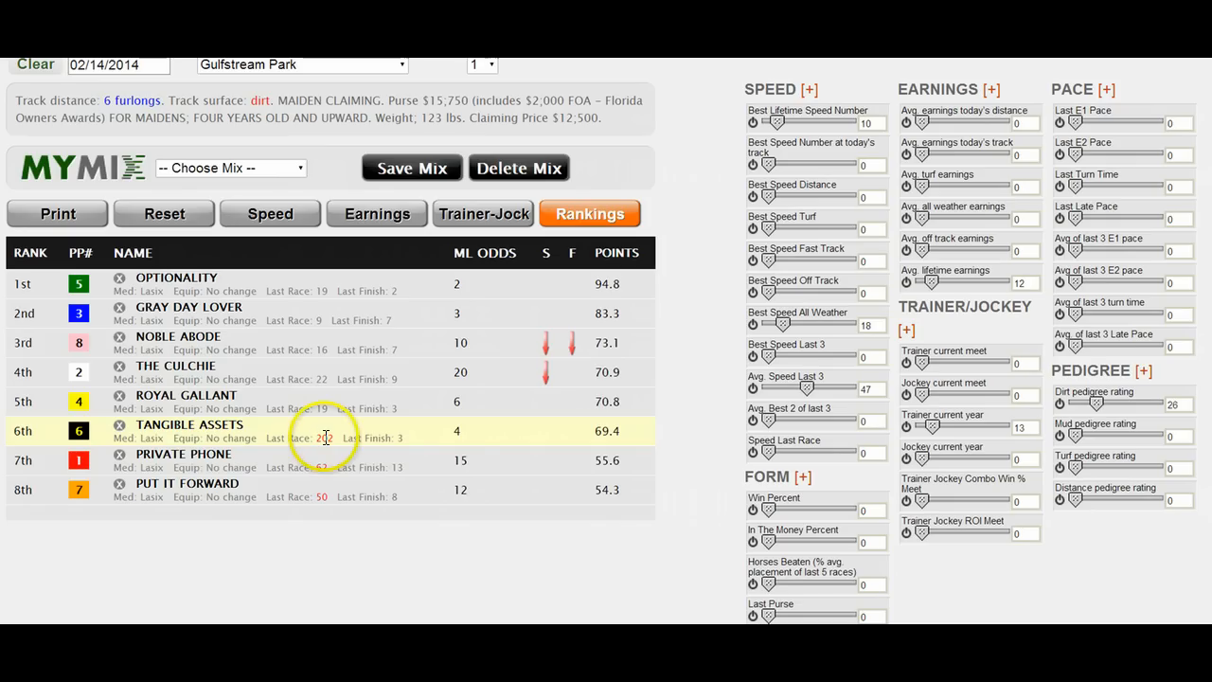
# Check the last-race details and the S and F arrows in the horse list, and view Optionality's recent races and workouts
pyautogui.click(399, 437)
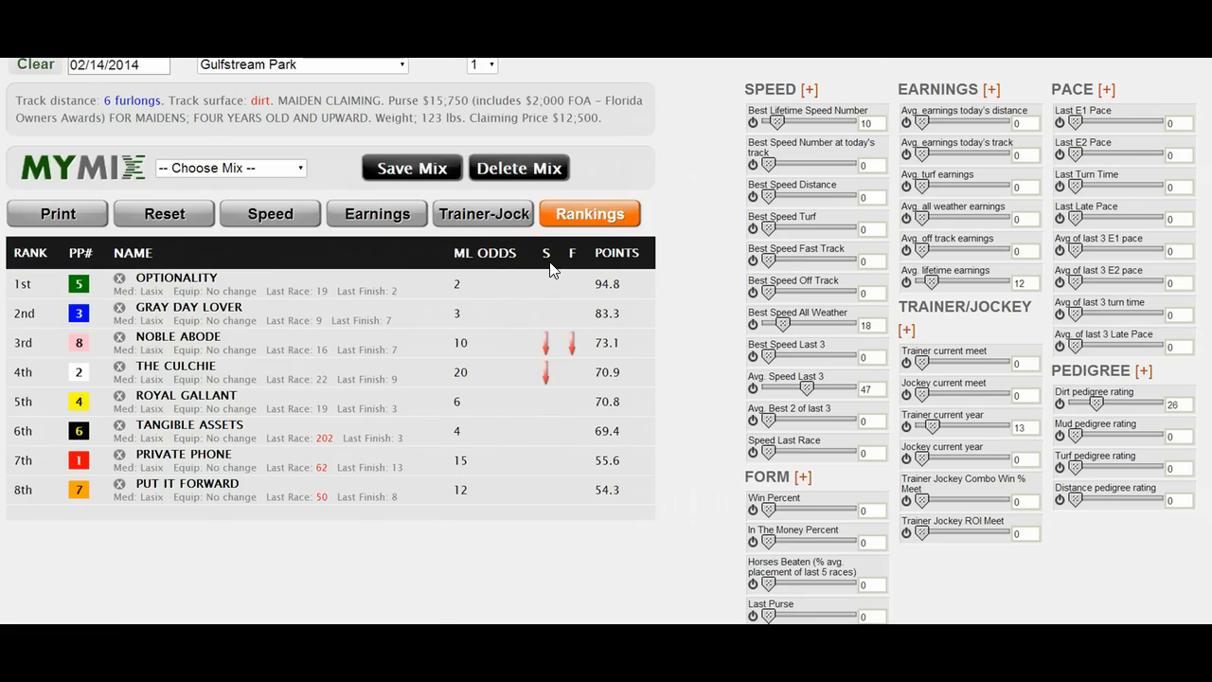
pyautogui.click(543, 346)
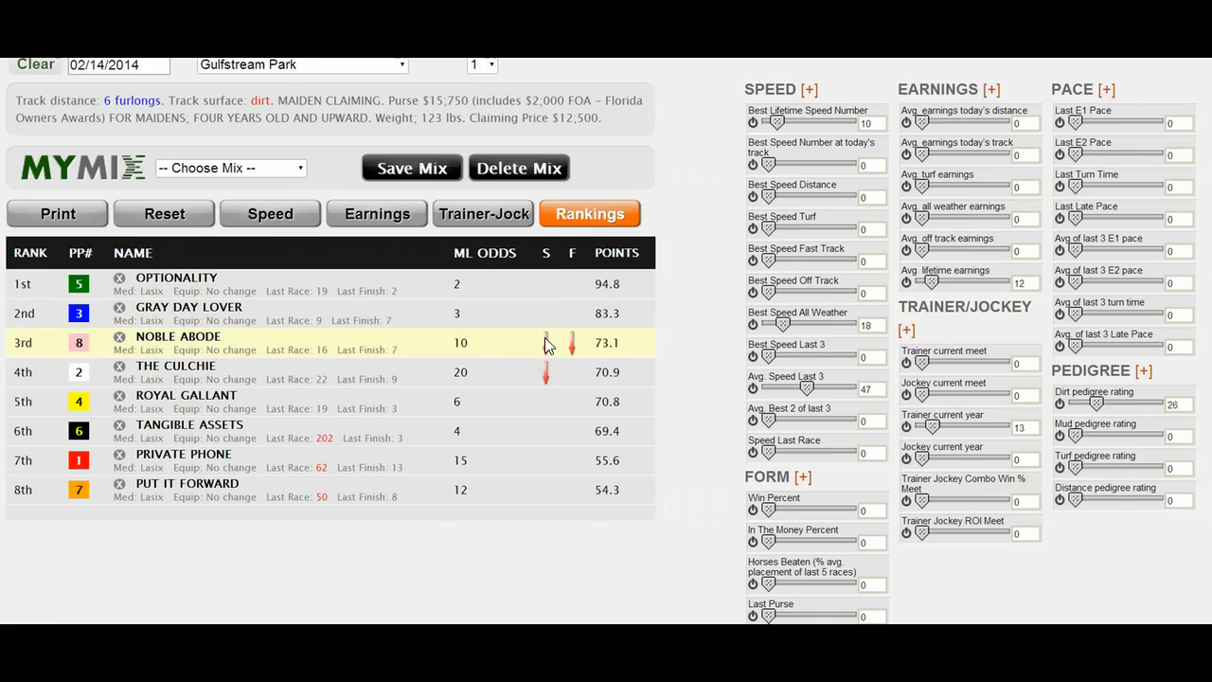
pyautogui.click(571, 343)
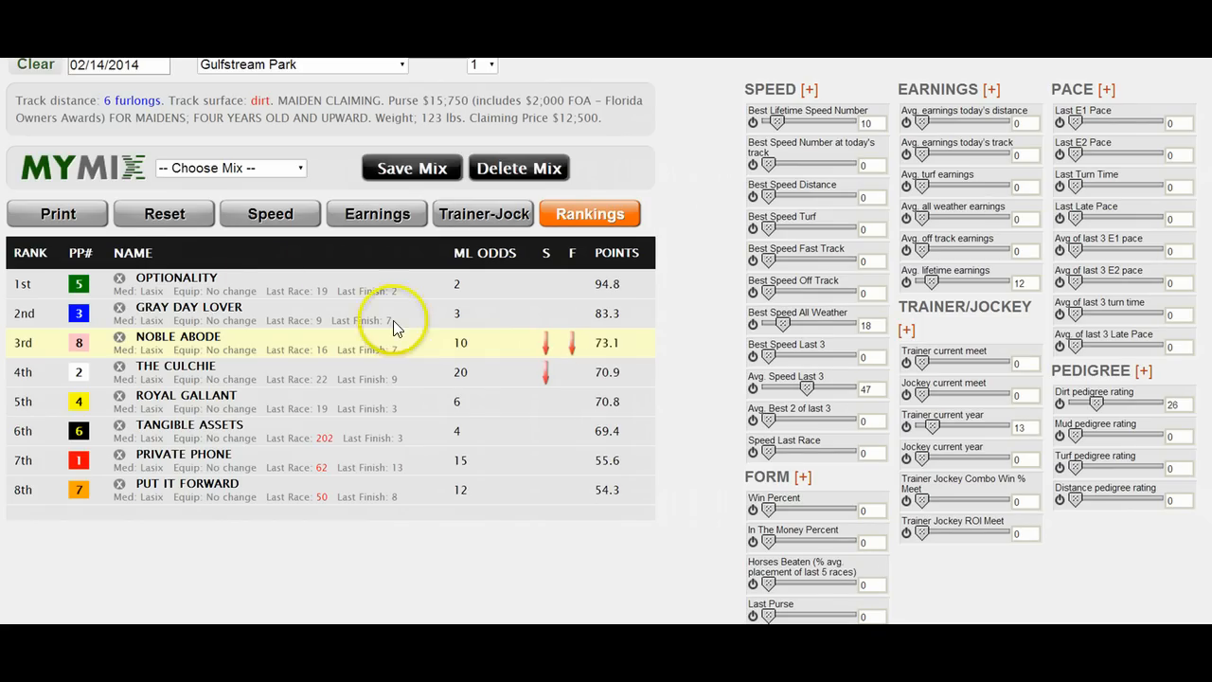
pyautogui.click(155, 284)
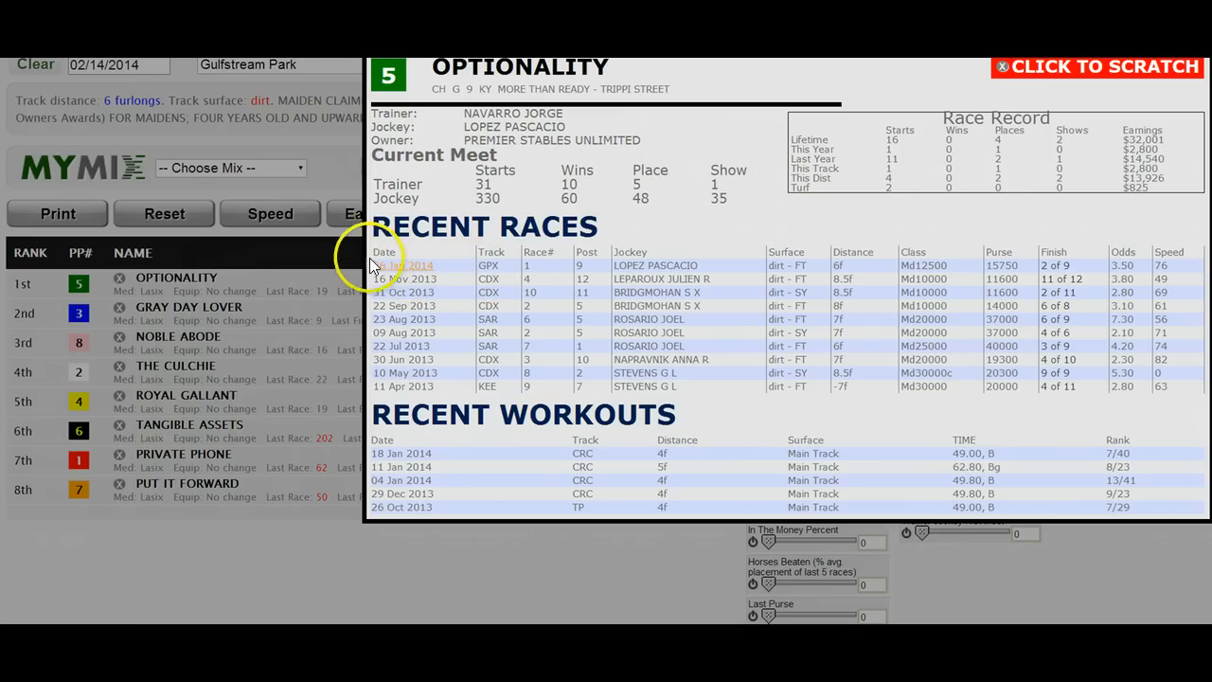
pyautogui.click(341, 173)
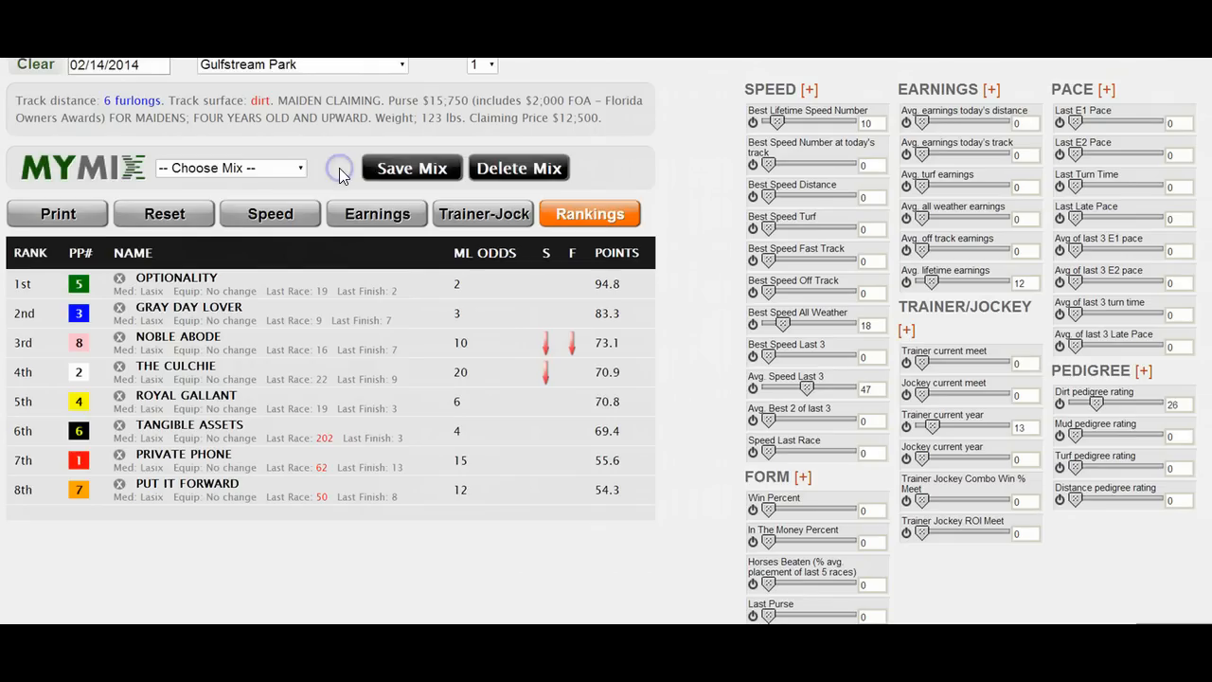
# Open the race's rankings report and examine the factor rankings, the overall rankings and the speed category chart
pyautogui.scroll(1, 374, 225)
pyautogui.click(594, 276)
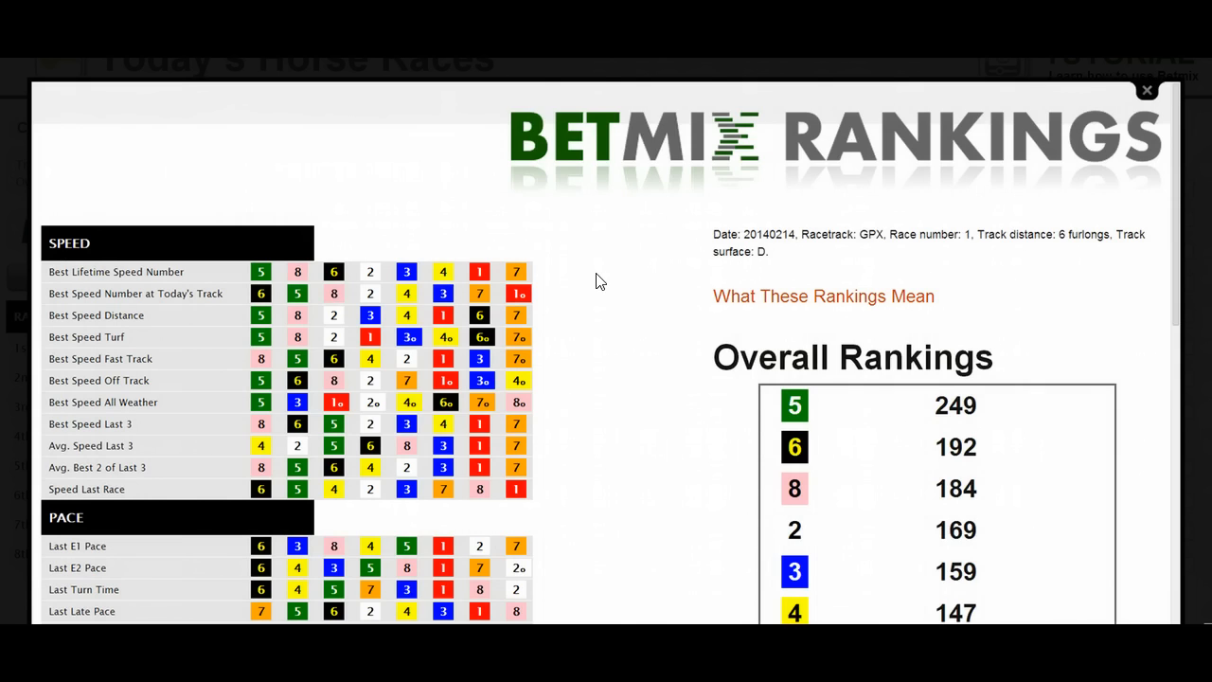
pyautogui.scroll(-4, 424, 278)
pyautogui.scroll(3, 283, 208)
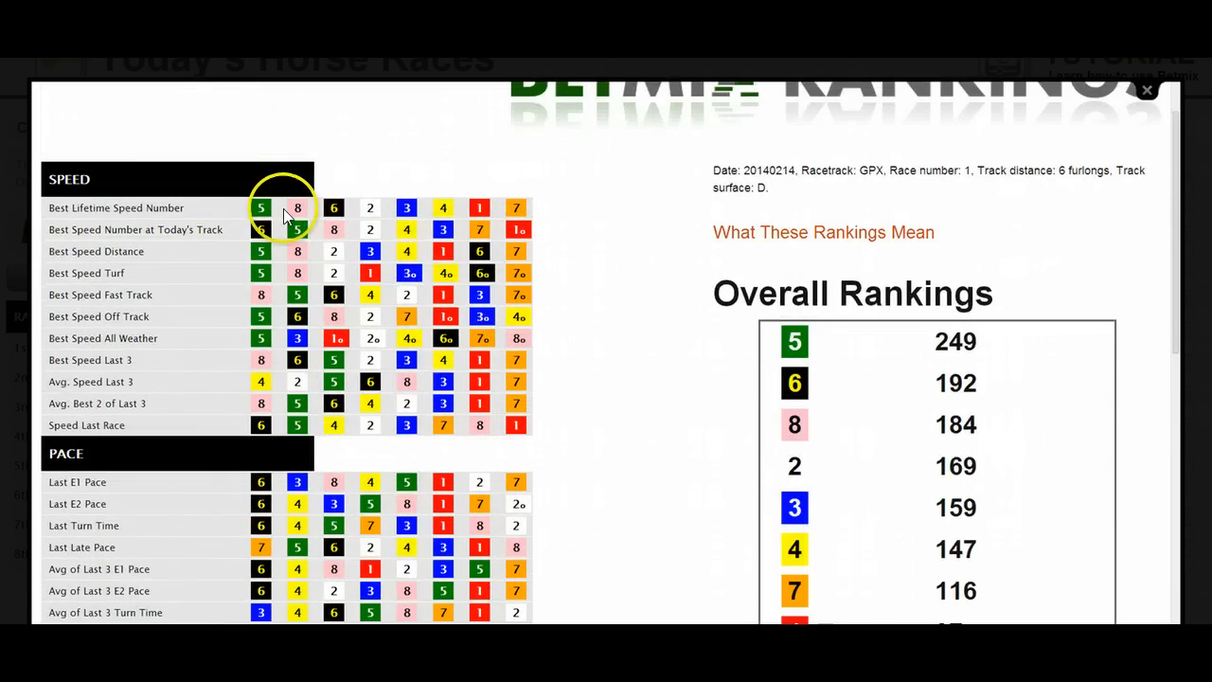
pyautogui.scroll(-4, 272, 290)
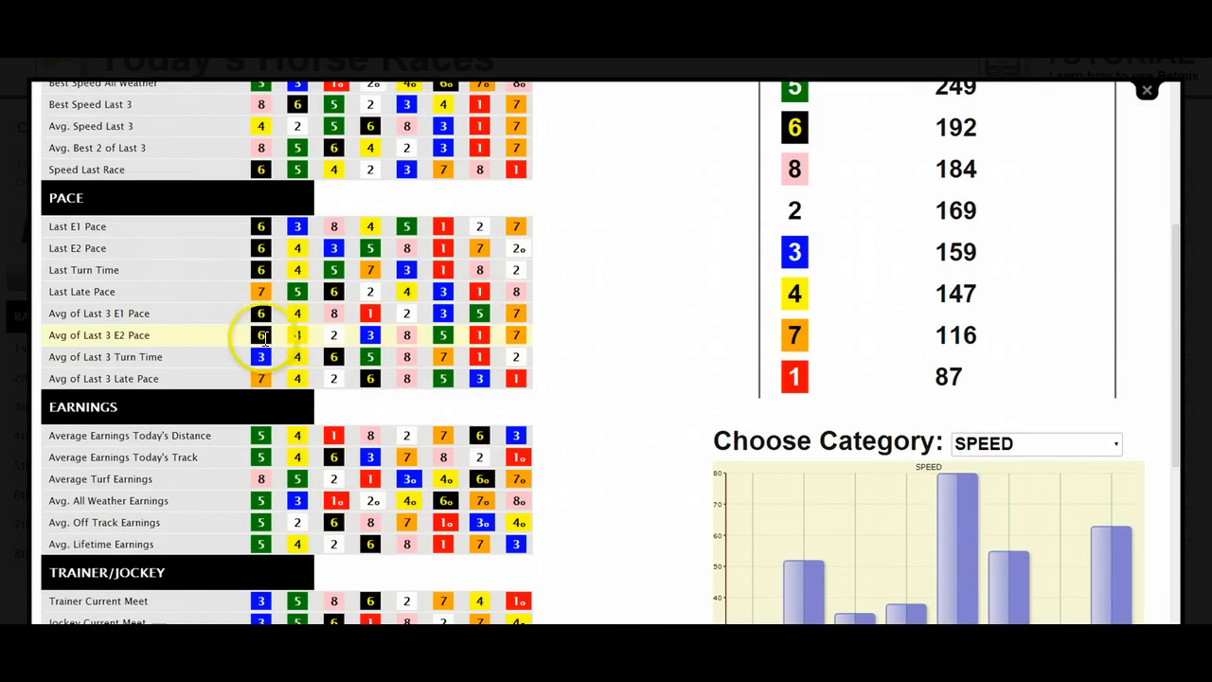
pyautogui.scroll(-4, 447, 372)
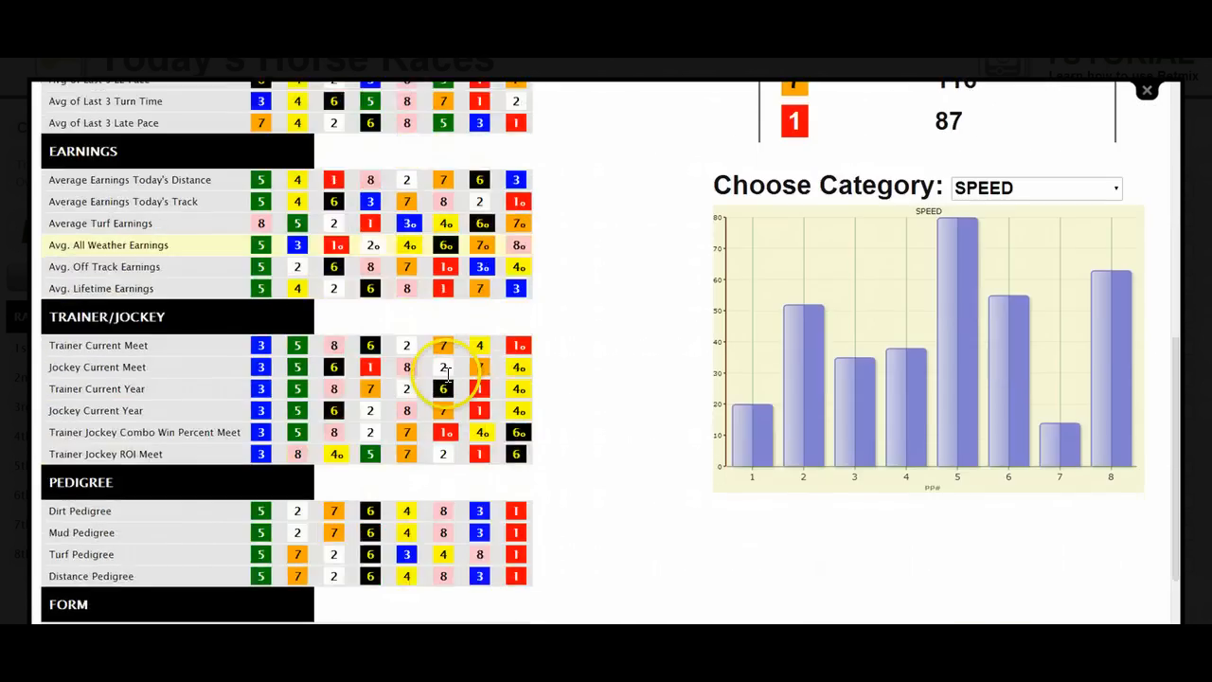
pyautogui.scroll(1, 879, 387)
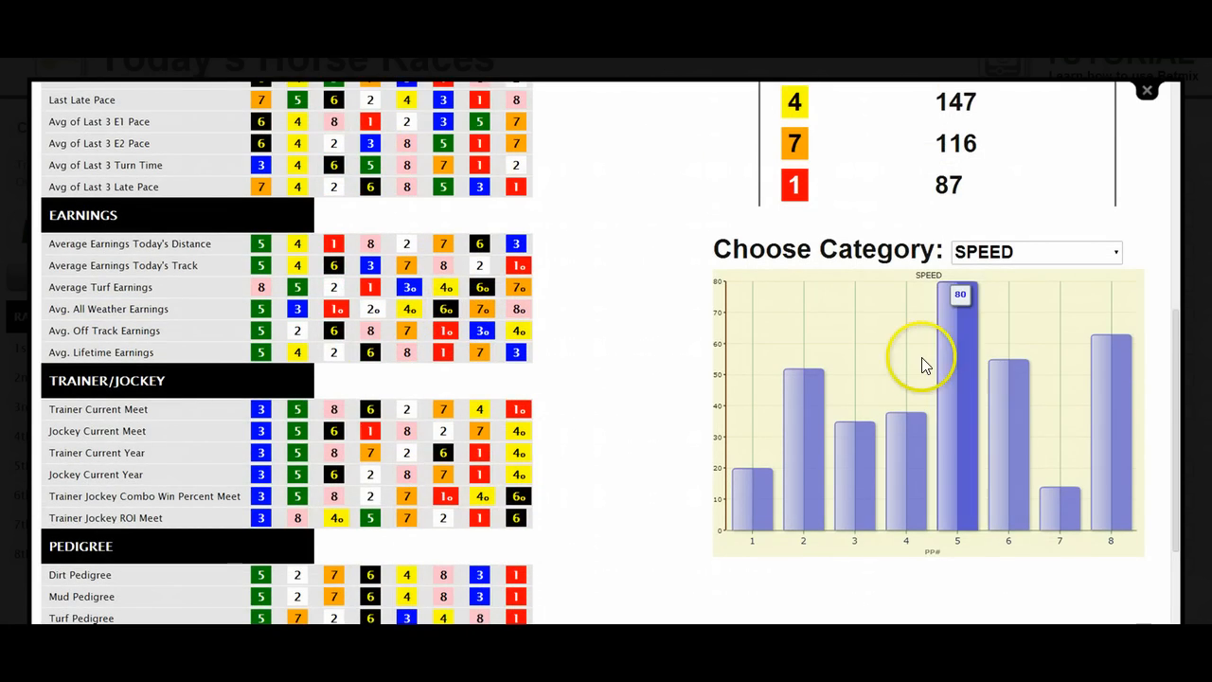
pyautogui.scroll(4, 884, 362)
pyautogui.scroll(-3, 891, 368)
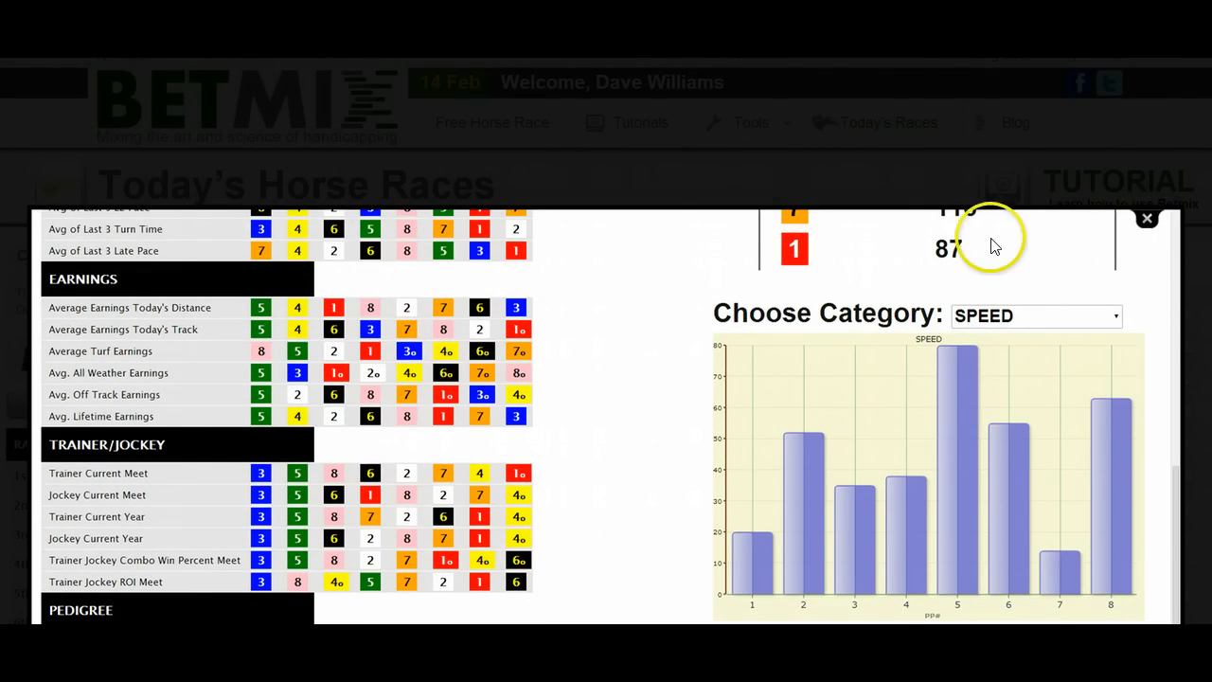
pyautogui.scroll(-3, 121, 385)
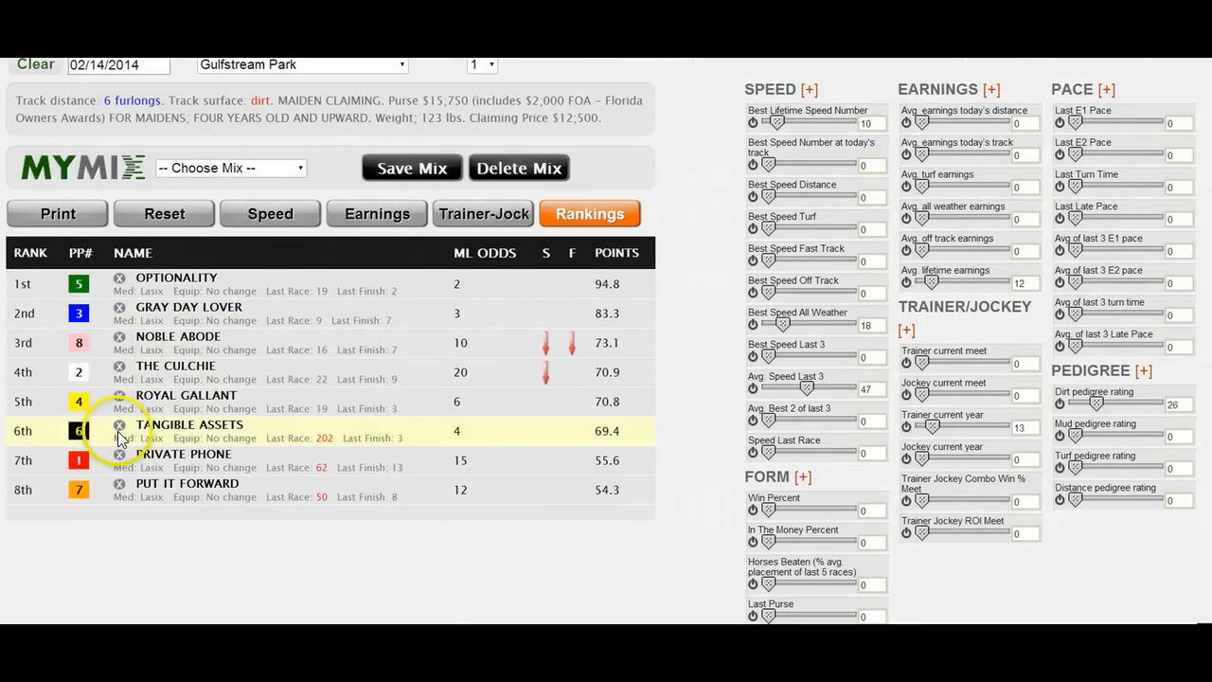
# Scratch the horses Tangible Assets and Put It Forward from the race
pyautogui.click(120, 431)
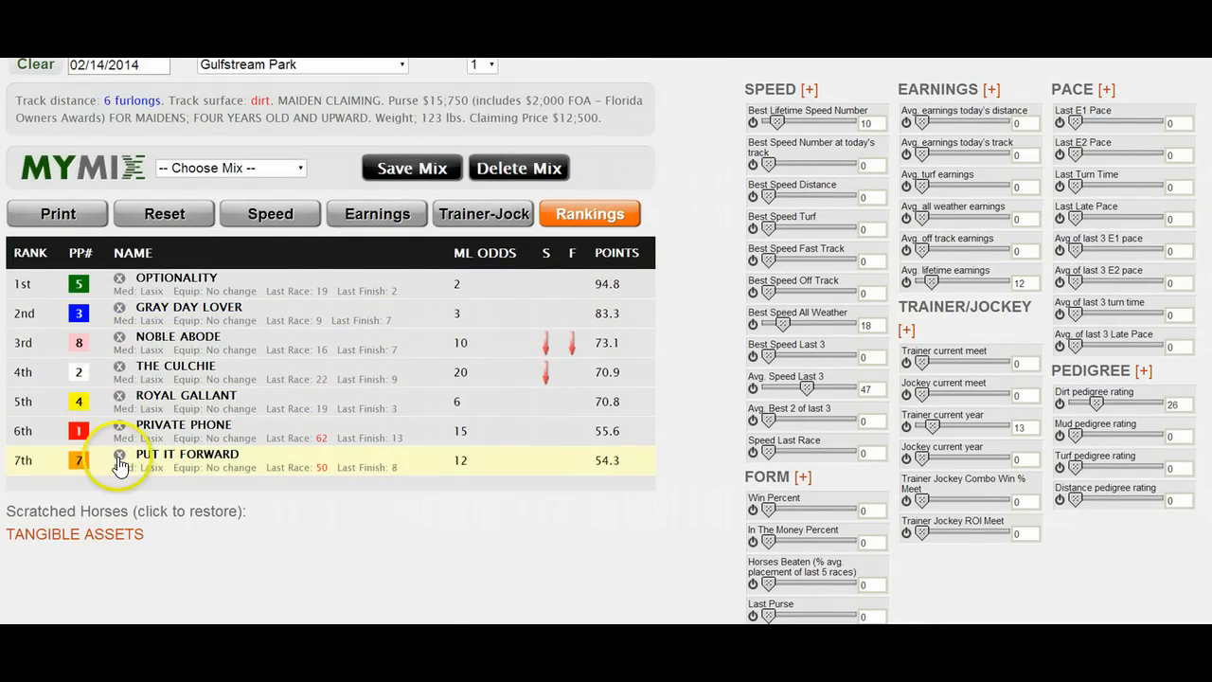
pyautogui.click(119, 460)
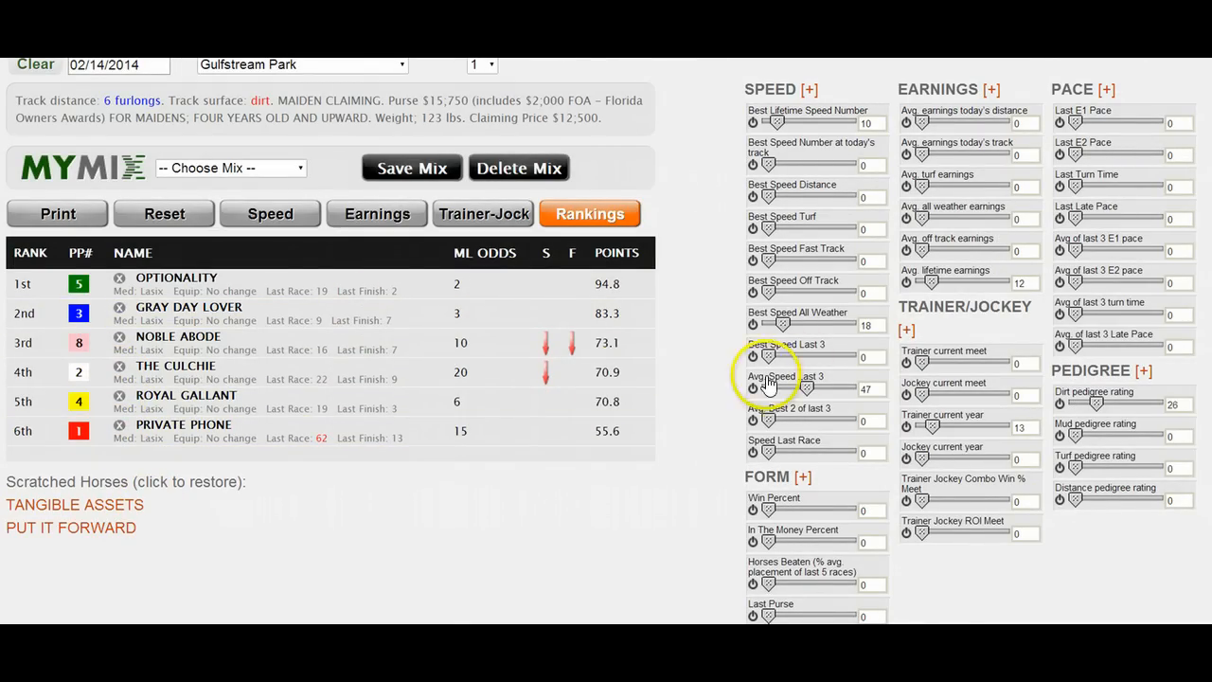
# Set the Speed Last Race weight to 38 and restore the scratched horses Tangible Assets and Put It Forward
pyautogui.moveTo(768, 452); pyautogui.dragTo(798, 452)
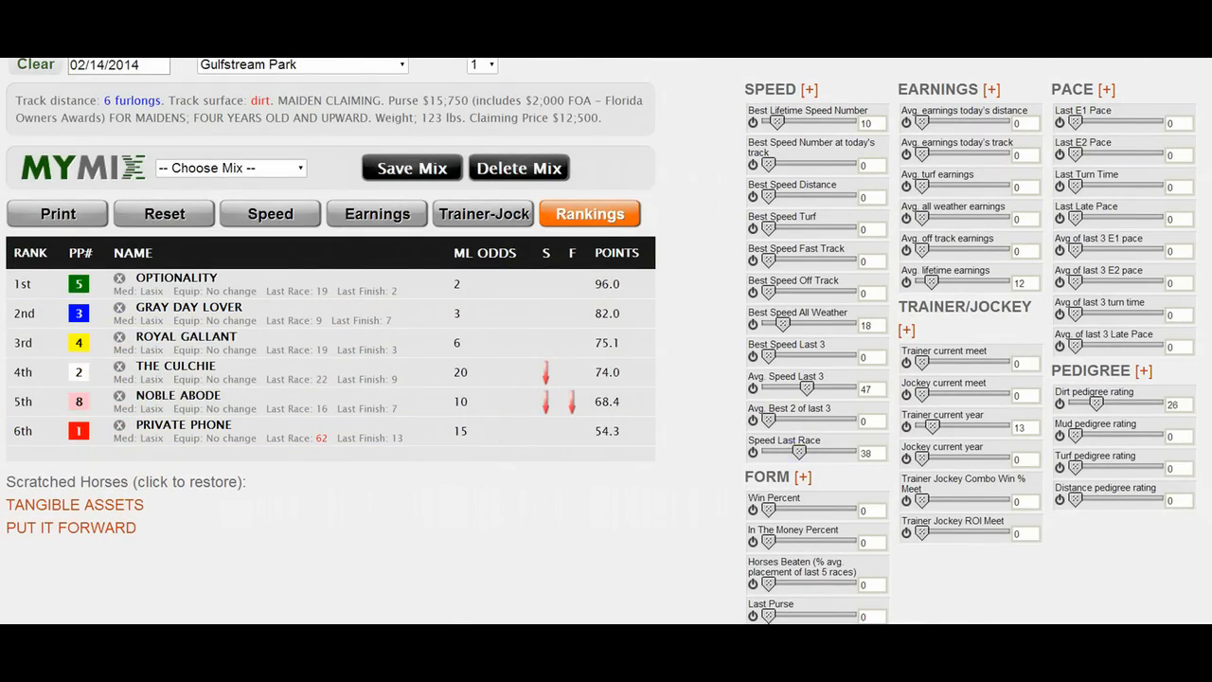
pyautogui.click(71, 506)
pyautogui.click(81, 537)
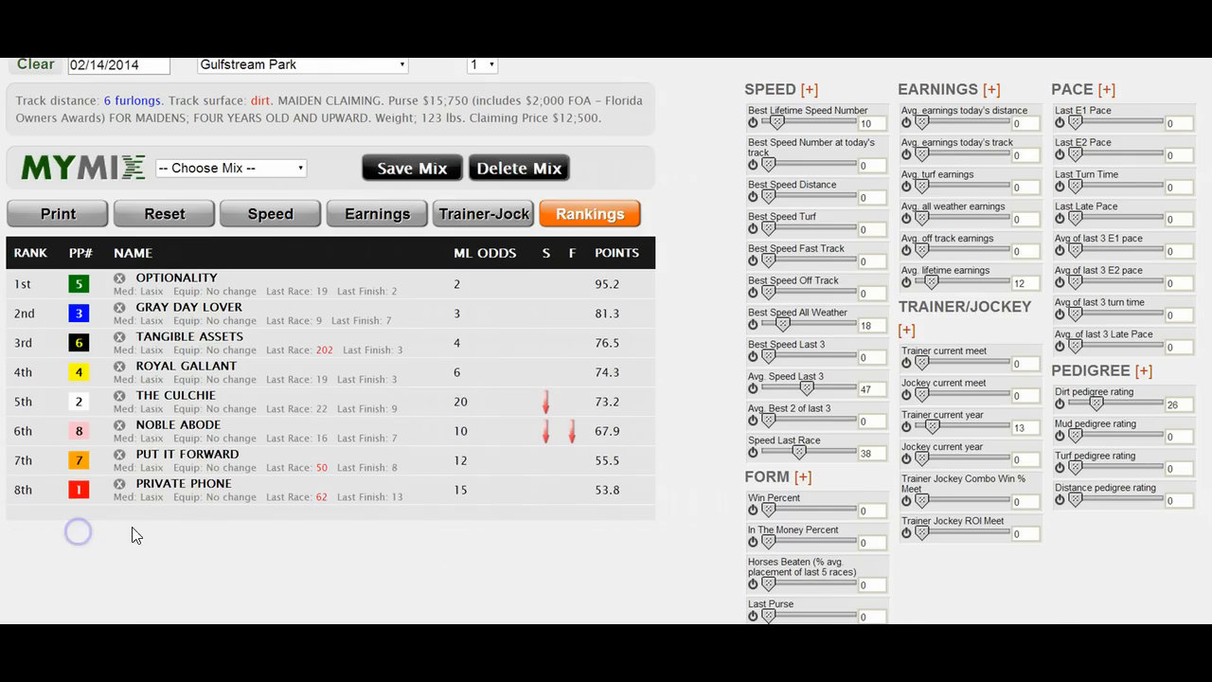
# View the naming dialog for saving the current mix without saving, and look through the list of saved mixes
pyautogui.scroll(2, 129, 531)
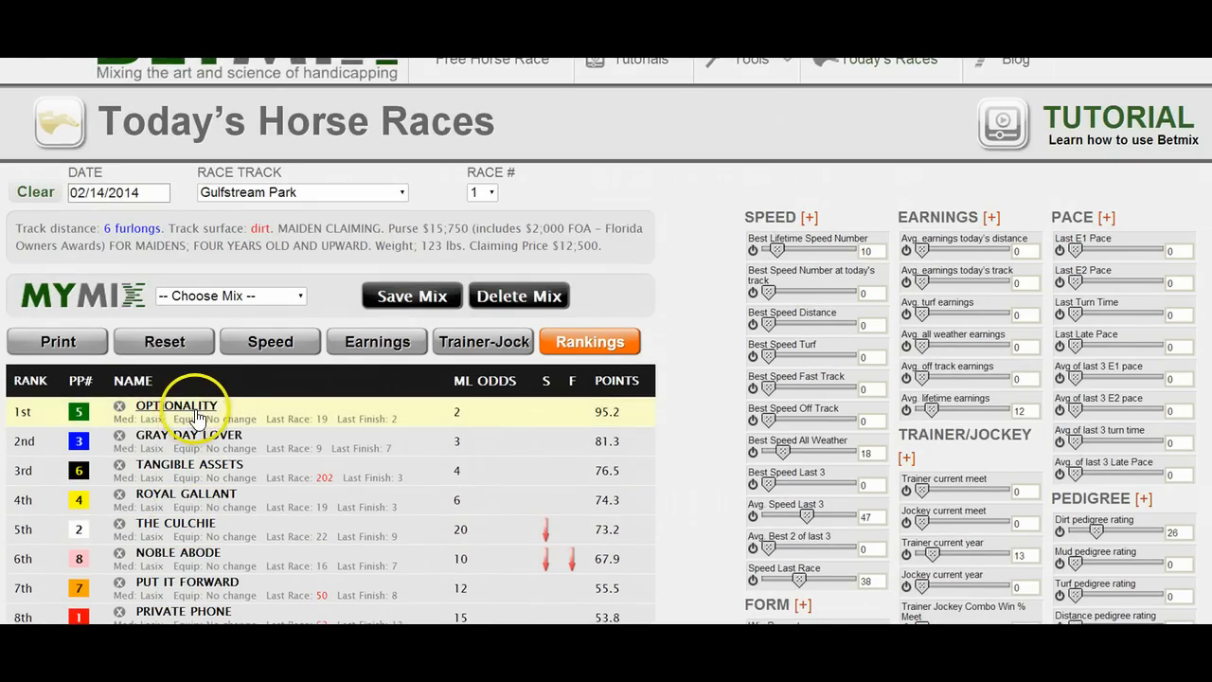
pyautogui.scroll(-1, 196, 417)
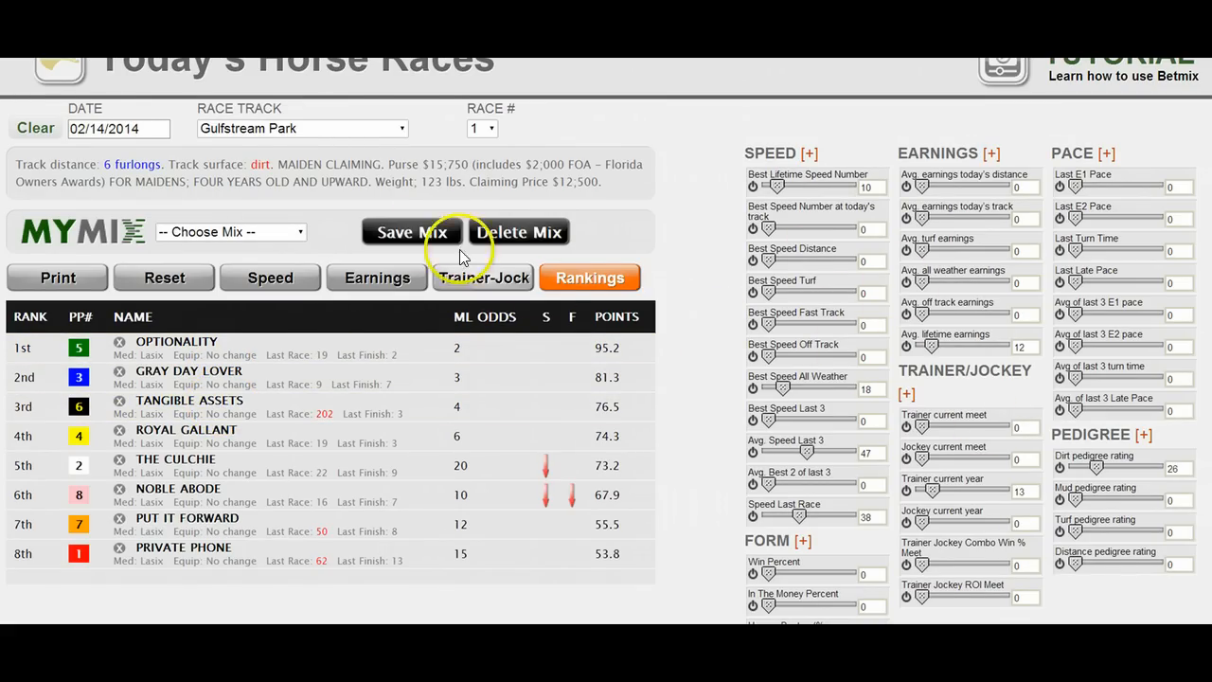
pyautogui.click(420, 234)
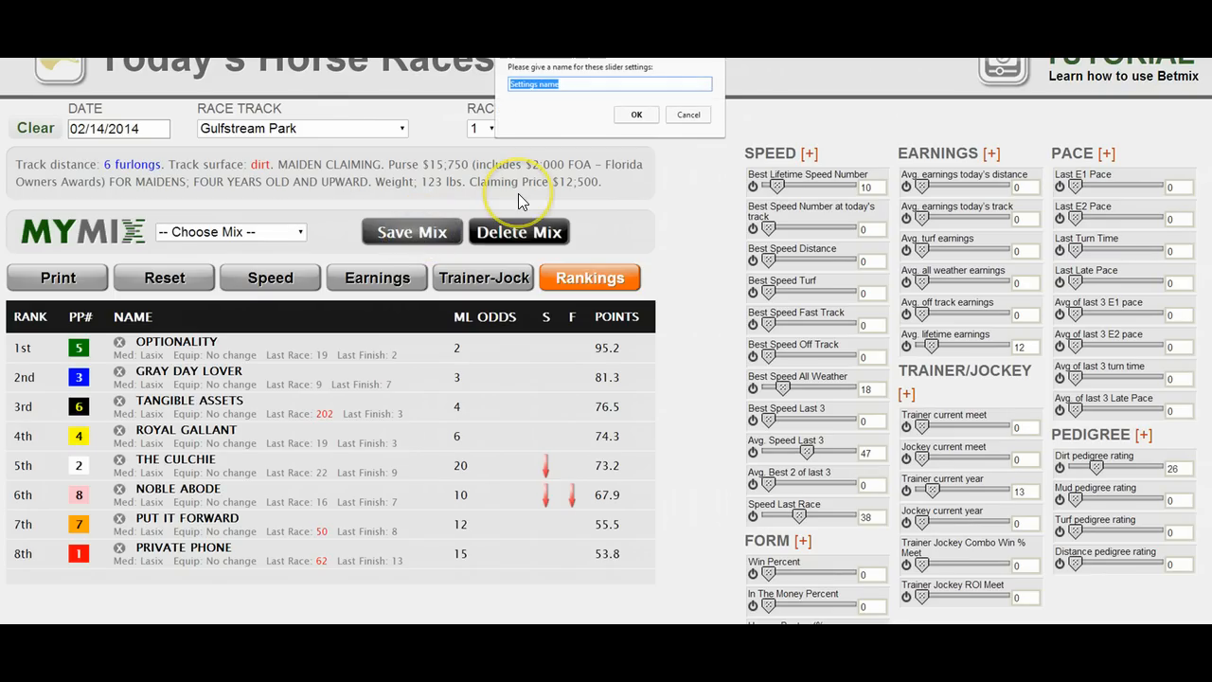
pyautogui.click(695, 115)
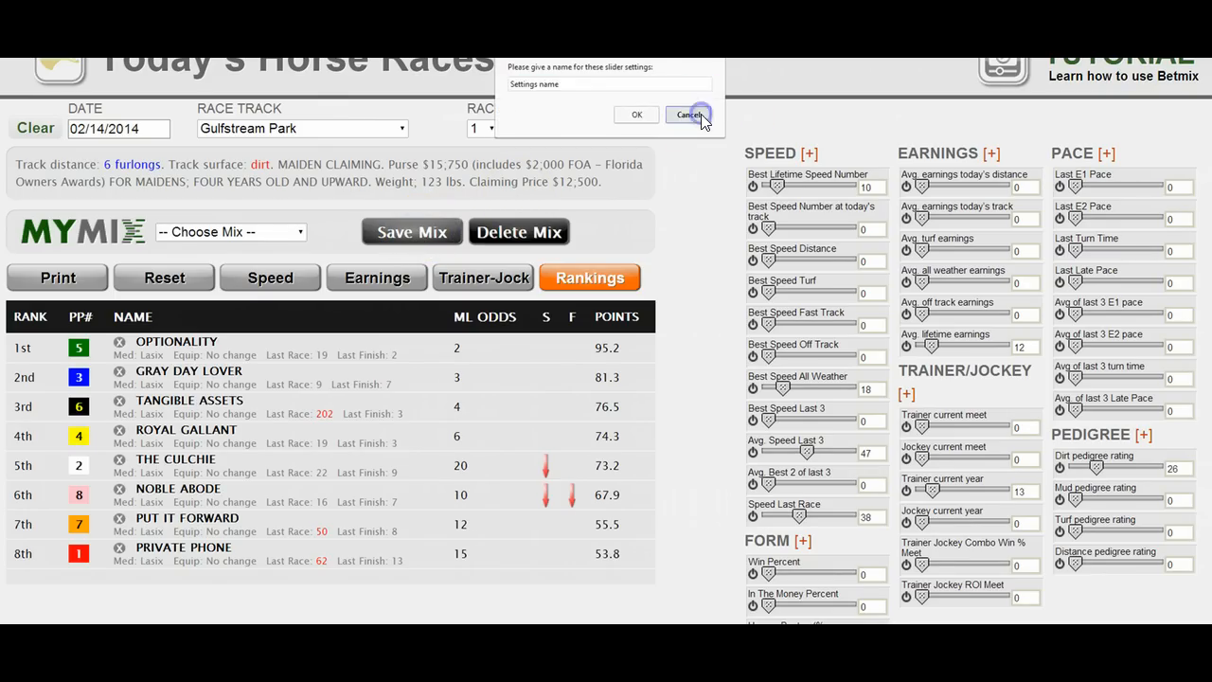
pyautogui.click(300, 234)
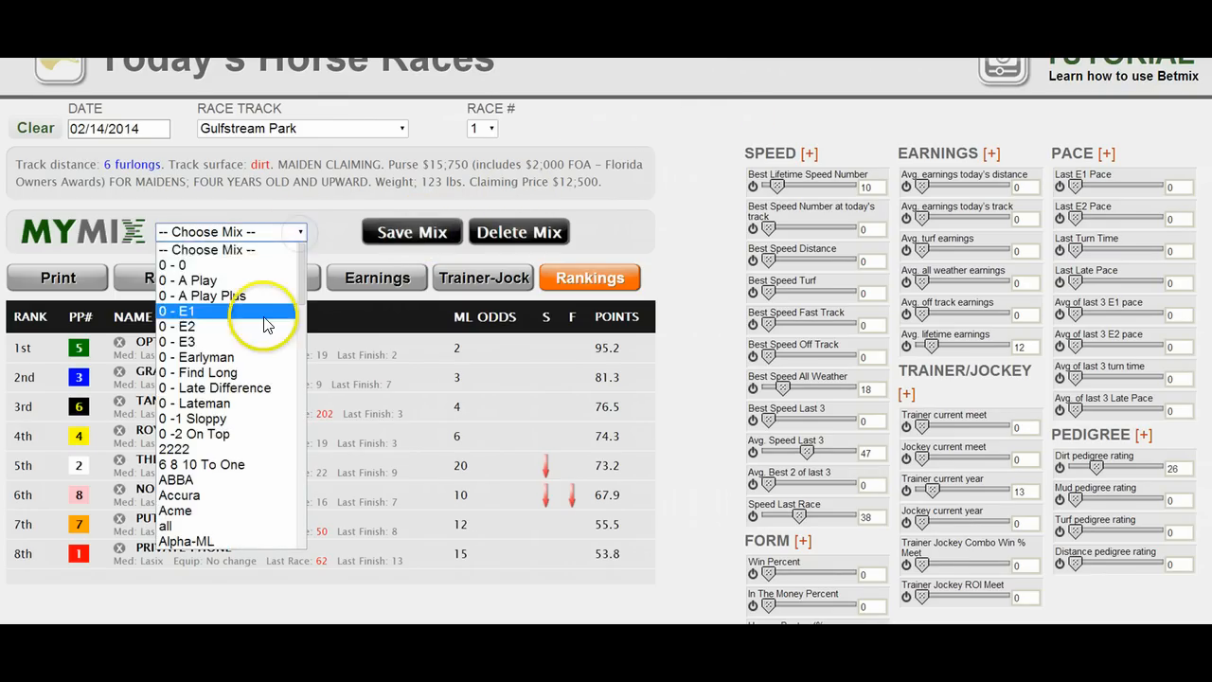
pyautogui.scroll(-5, 265, 320)
pyautogui.scroll(5, 265, 325)
pyautogui.scroll(-10, 265, 324)
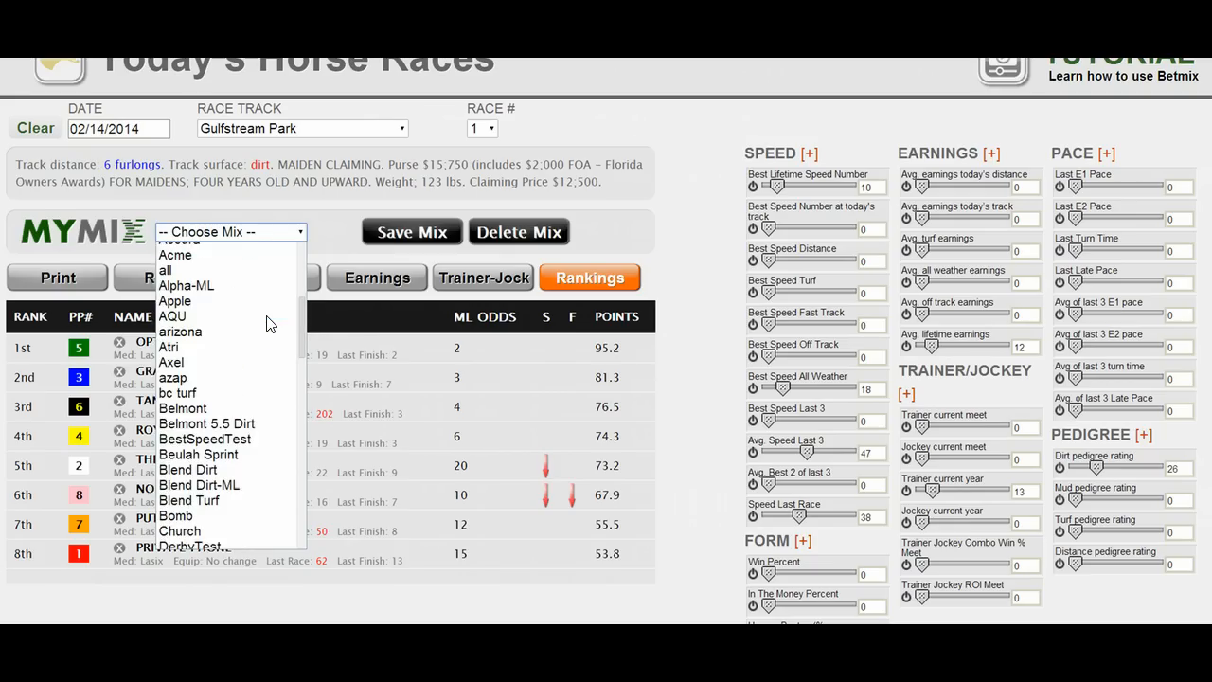
pyautogui.scroll(4, 270, 325)
pyautogui.click(333, 232)
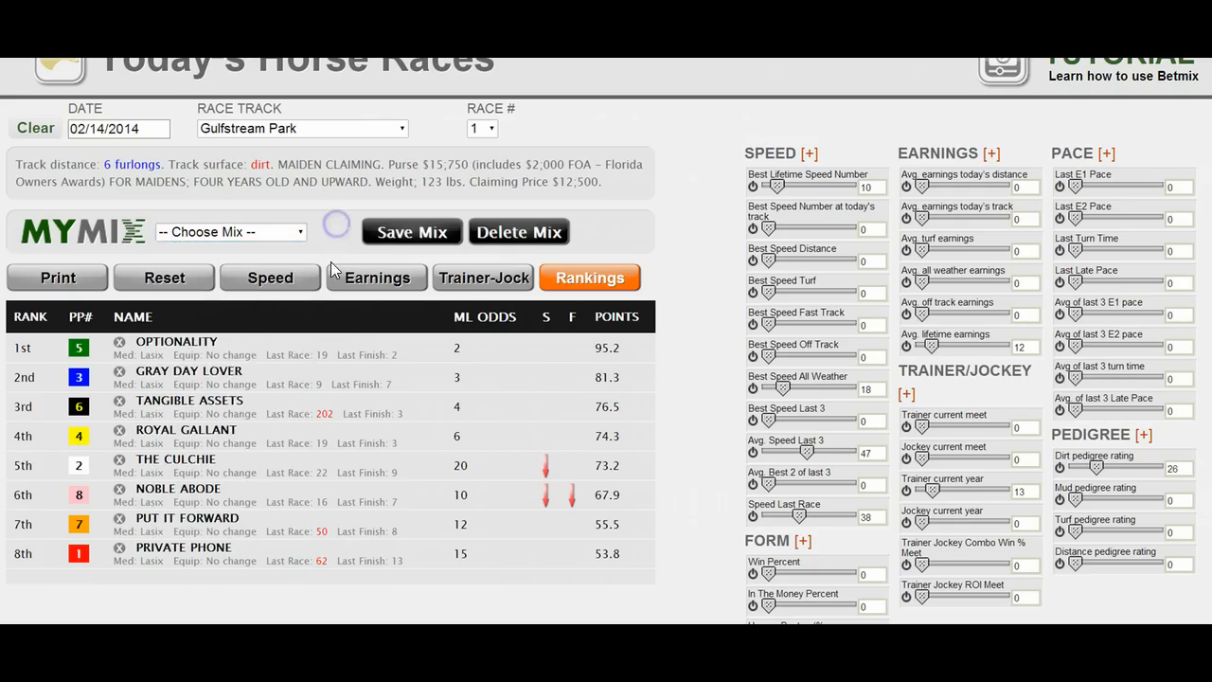
# Open the Historical Races tool and examine the years its date calendar offers and the race statistics sections
pyautogui.scroll(2, 568, 246)
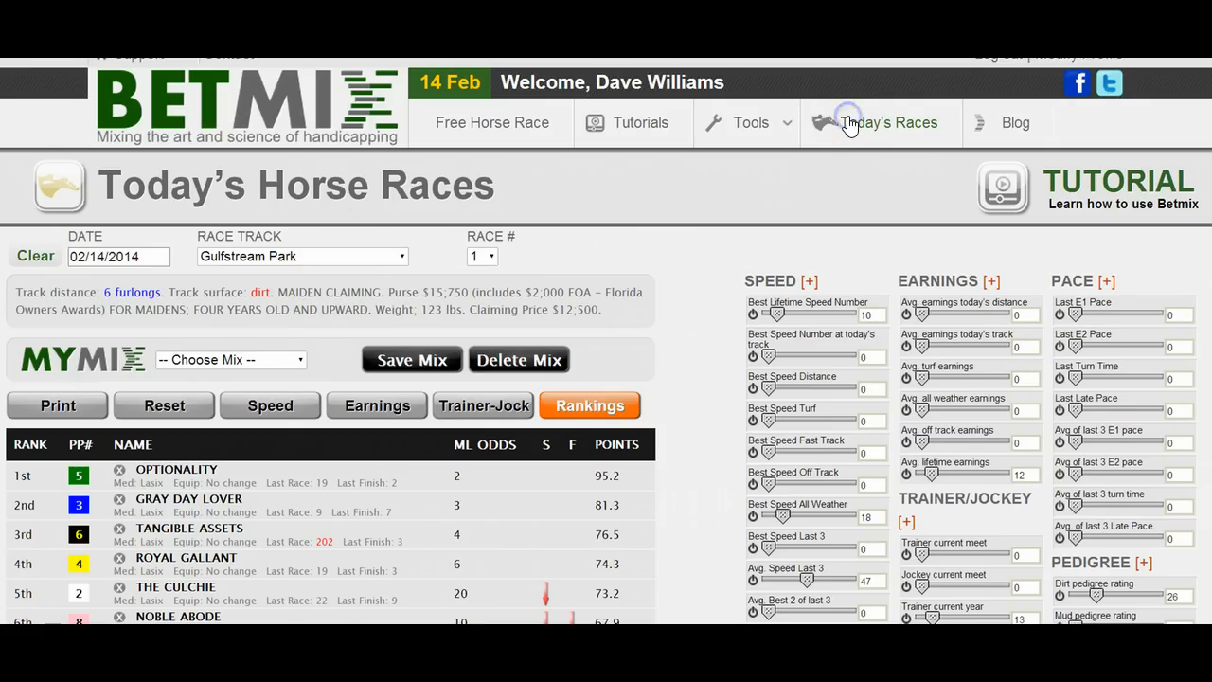
pyautogui.moveTo(785, 125)
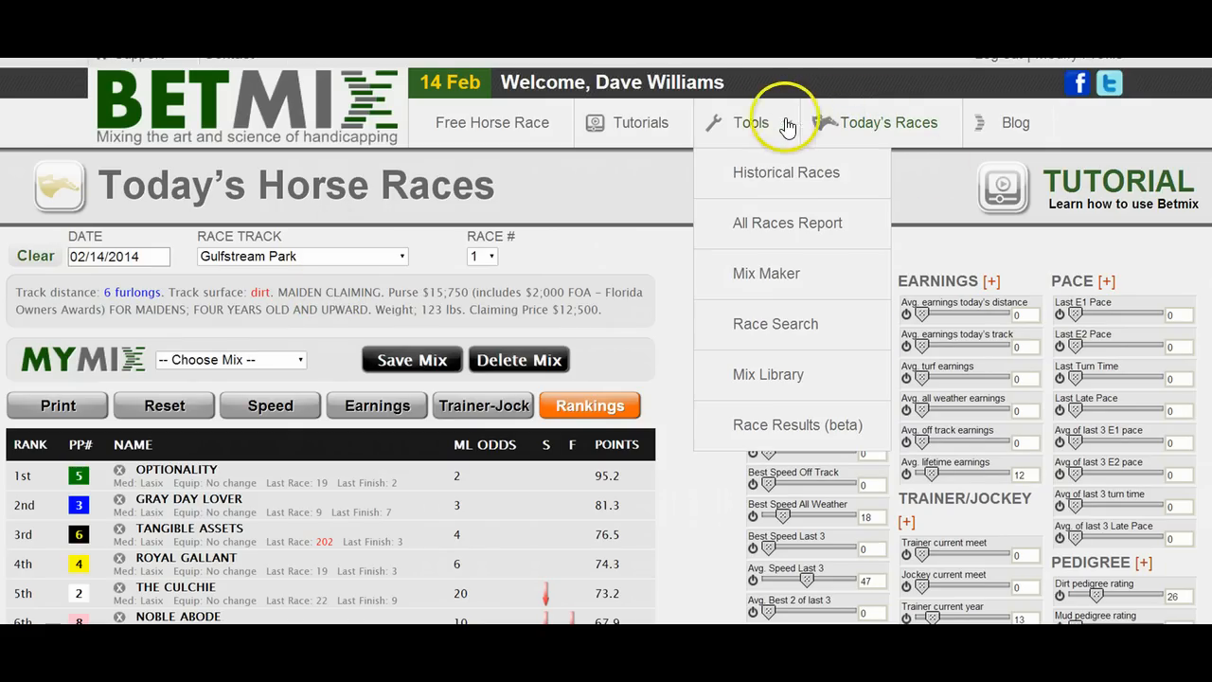
pyautogui.click(783, 173)
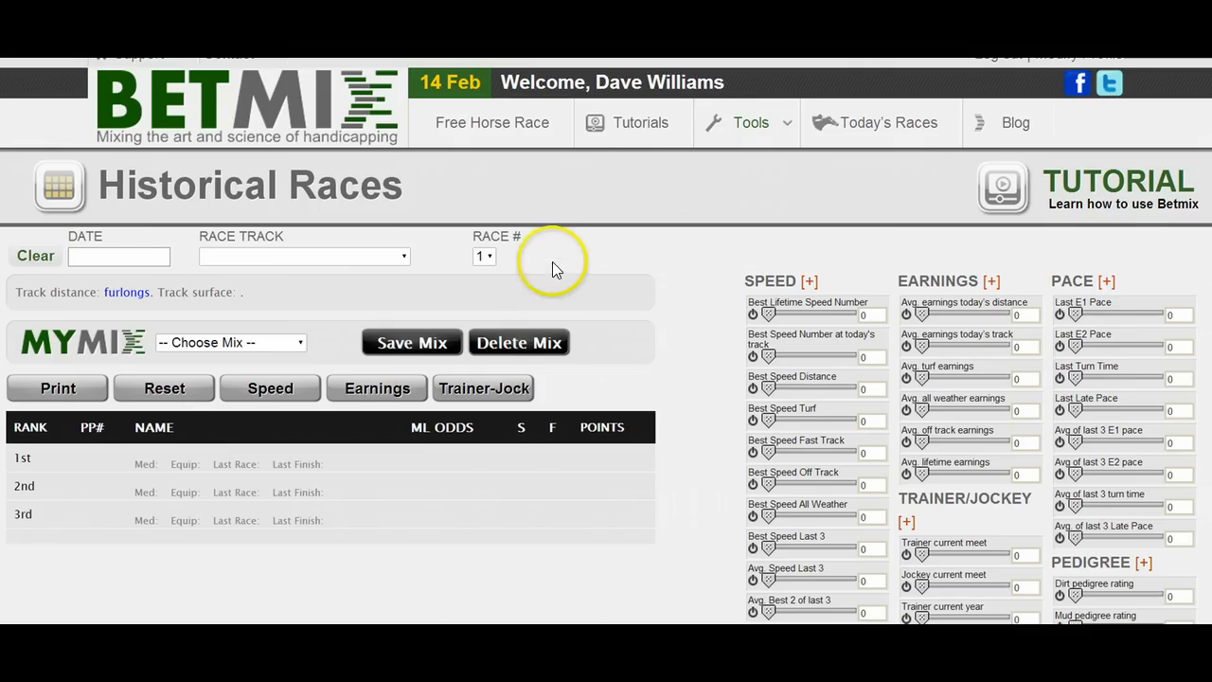
pyautogui.click(154, 254)
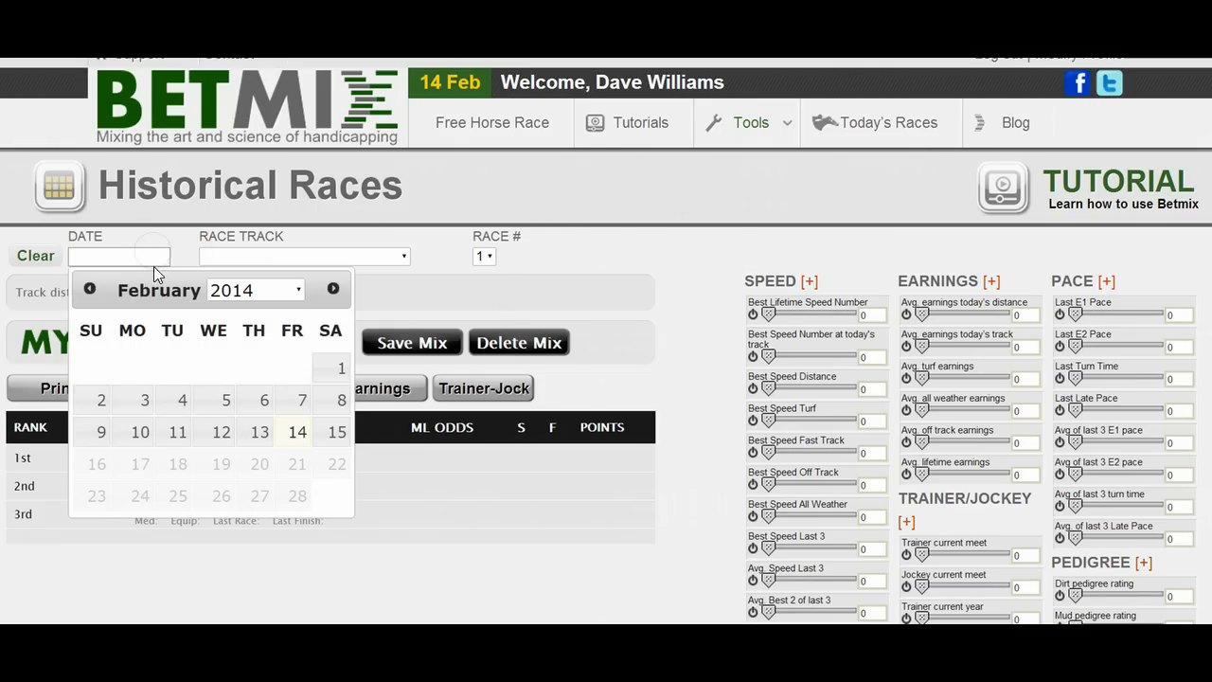
pyautogui.click(299, 291)
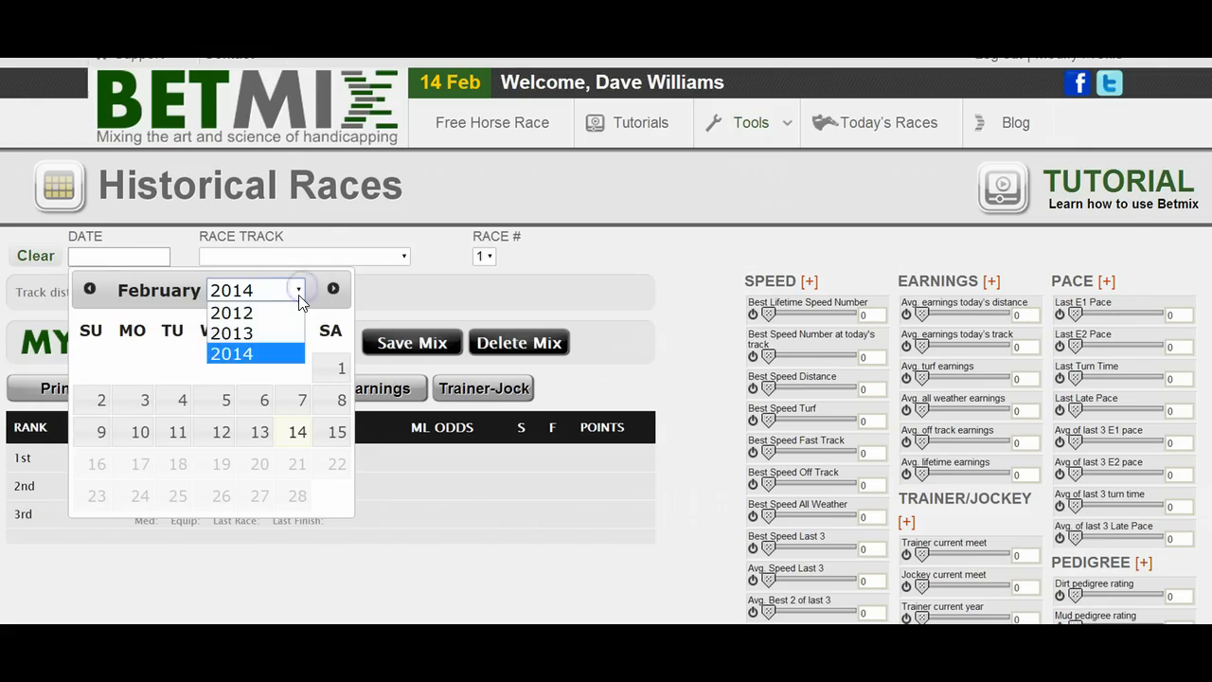
pyautogui.click(146, 353)
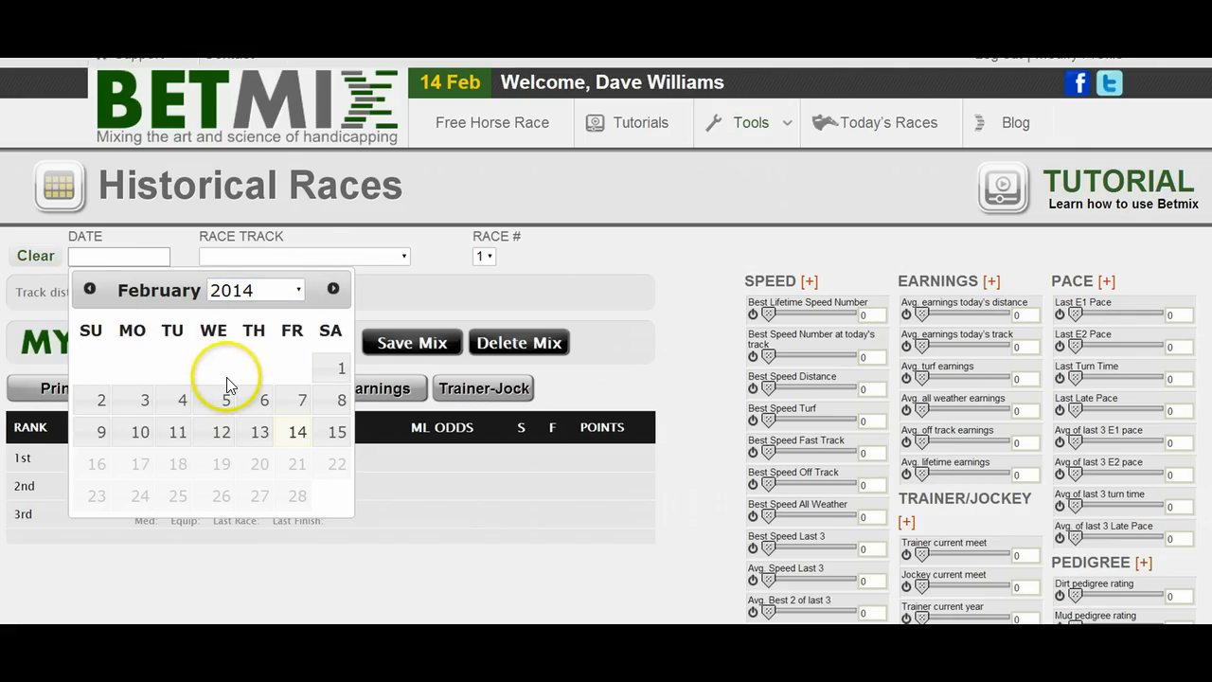
pyautogui.scroll(-3, 523, 351)
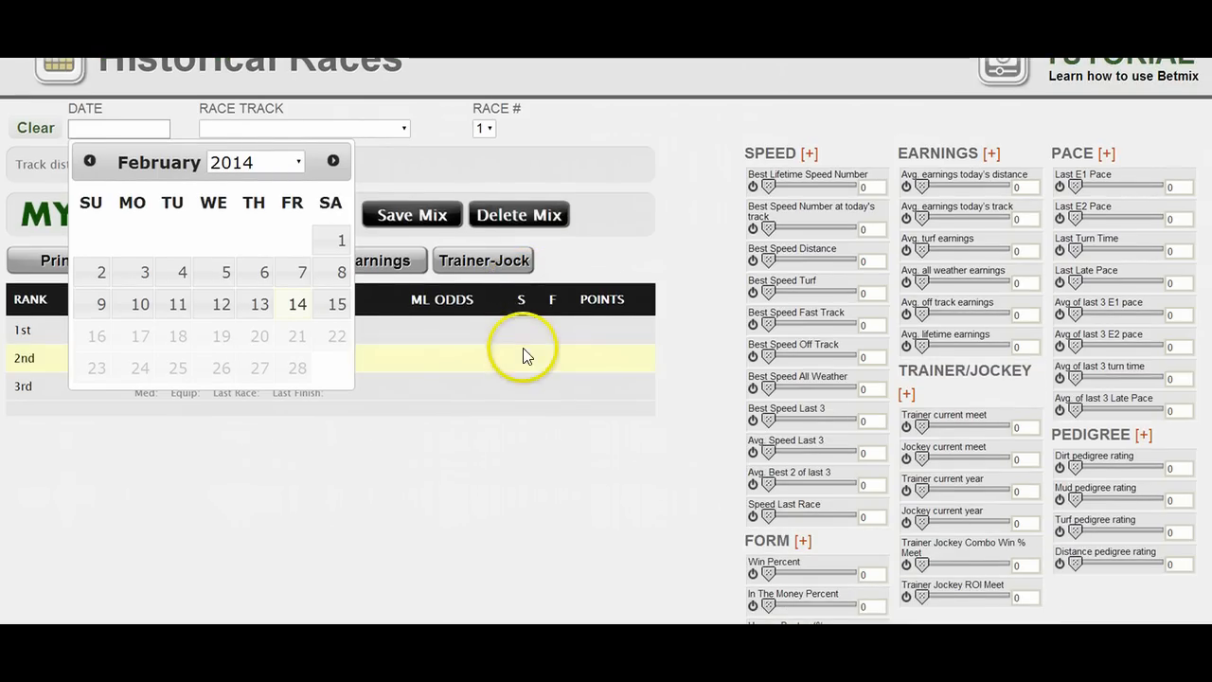
pyautogui.click(384, 177)
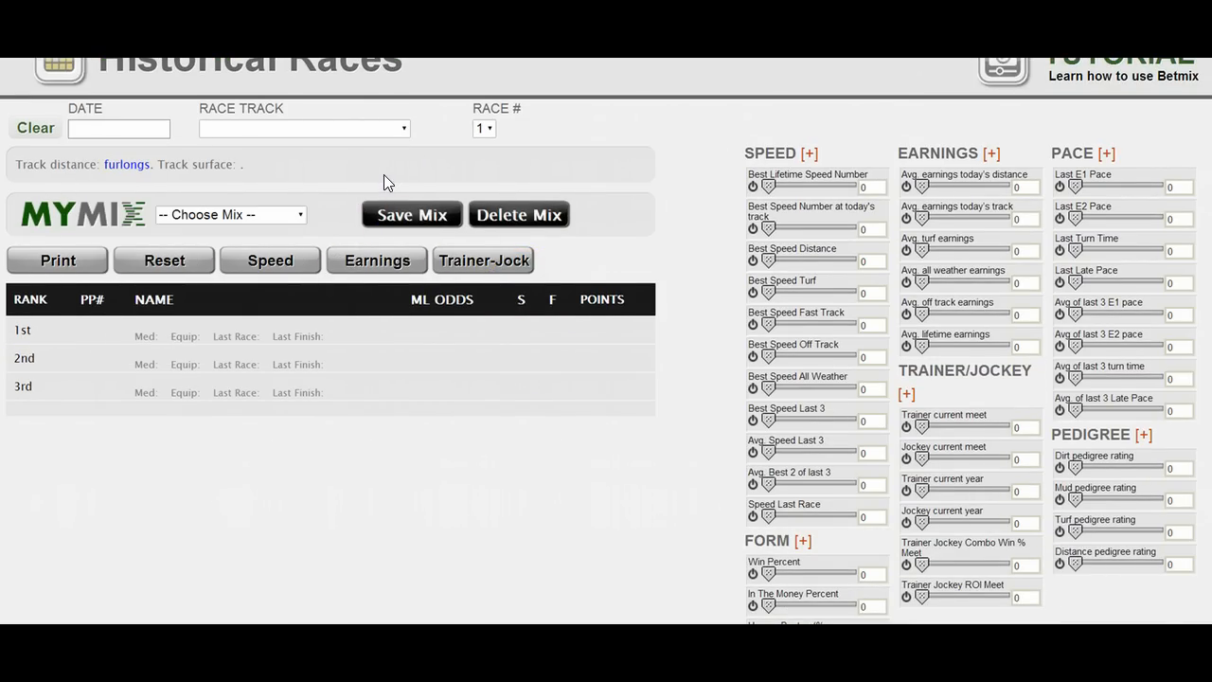
pyautogui.scroll(-10, 383, 174)
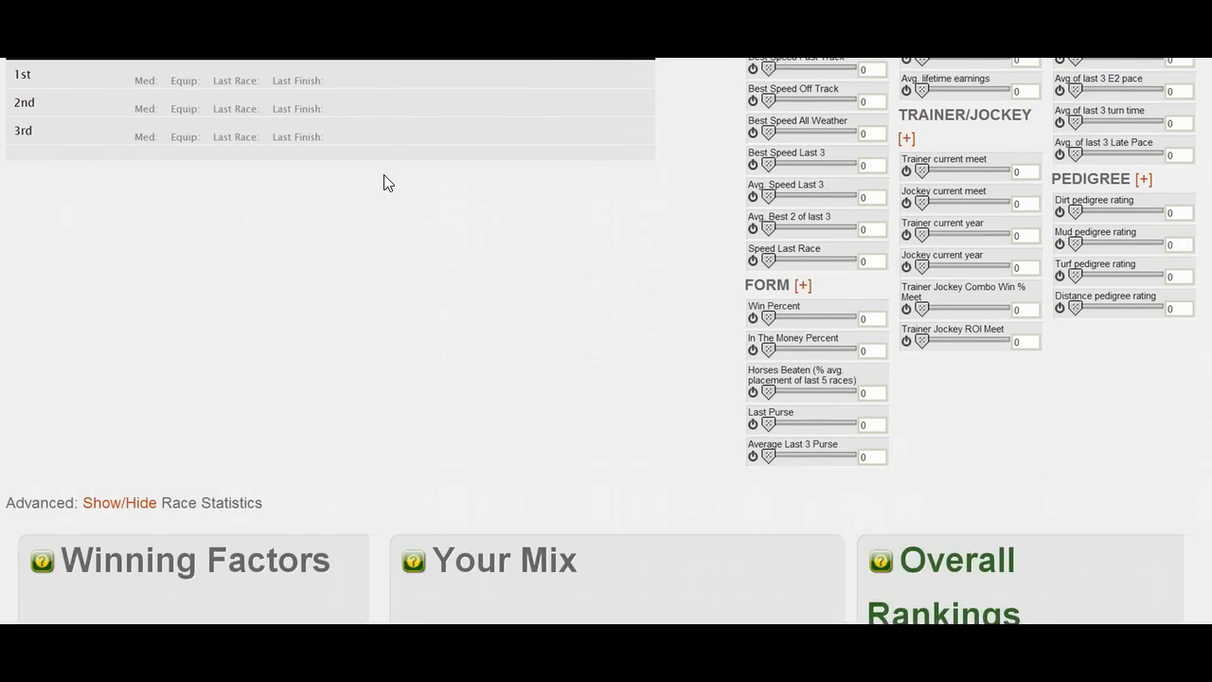
pyautogui.scroll(6, 383, 174)
pyautogui.scroll(7, 383, 174)
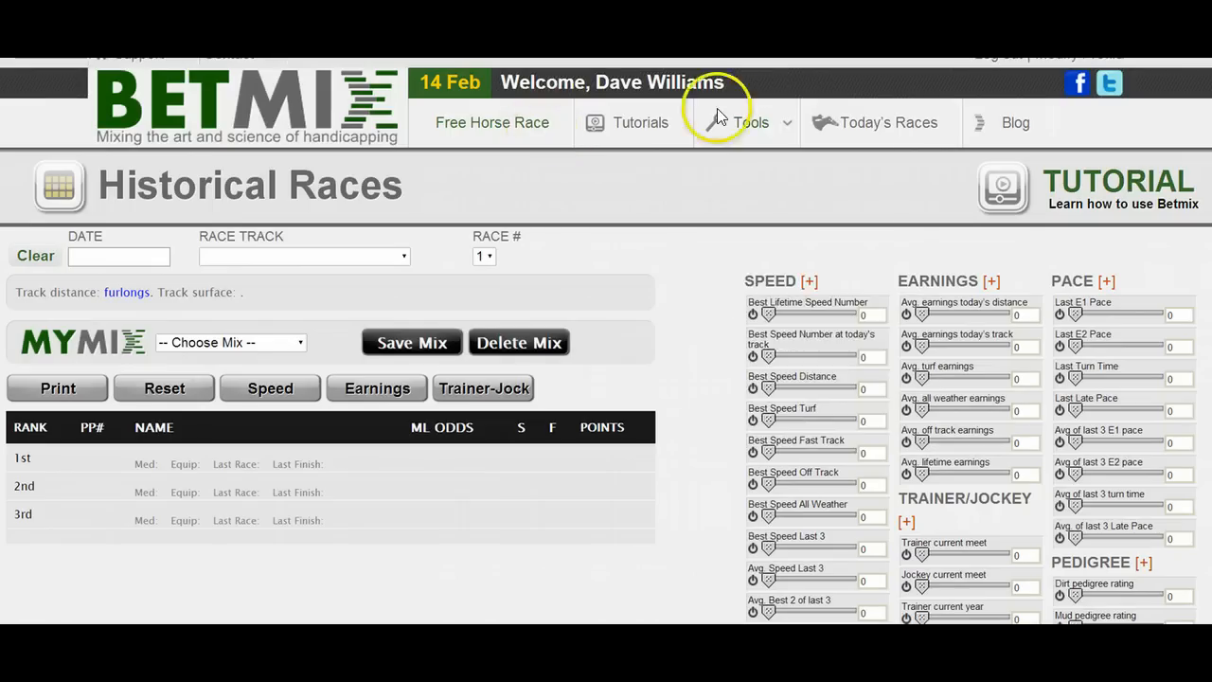
# Open the All Races Report and load the races for 02/14/2014 at Gulfstream Park
pyautogui.click(774, 136)
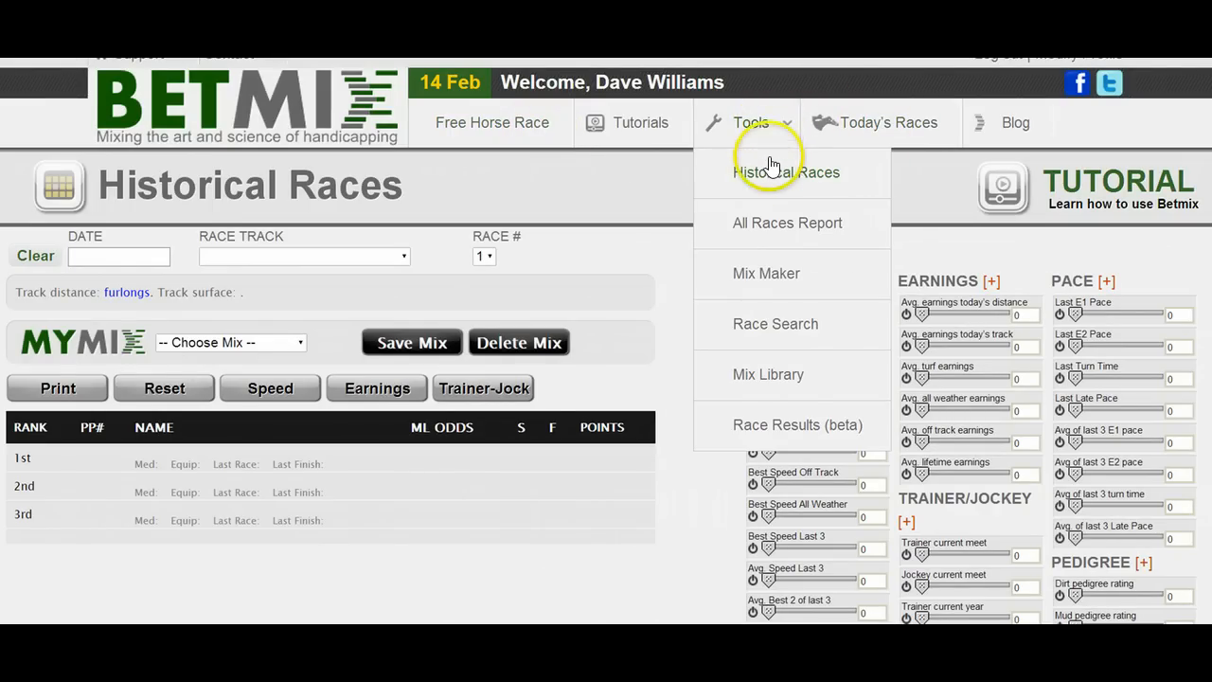
pyautogui.click(775, 230)
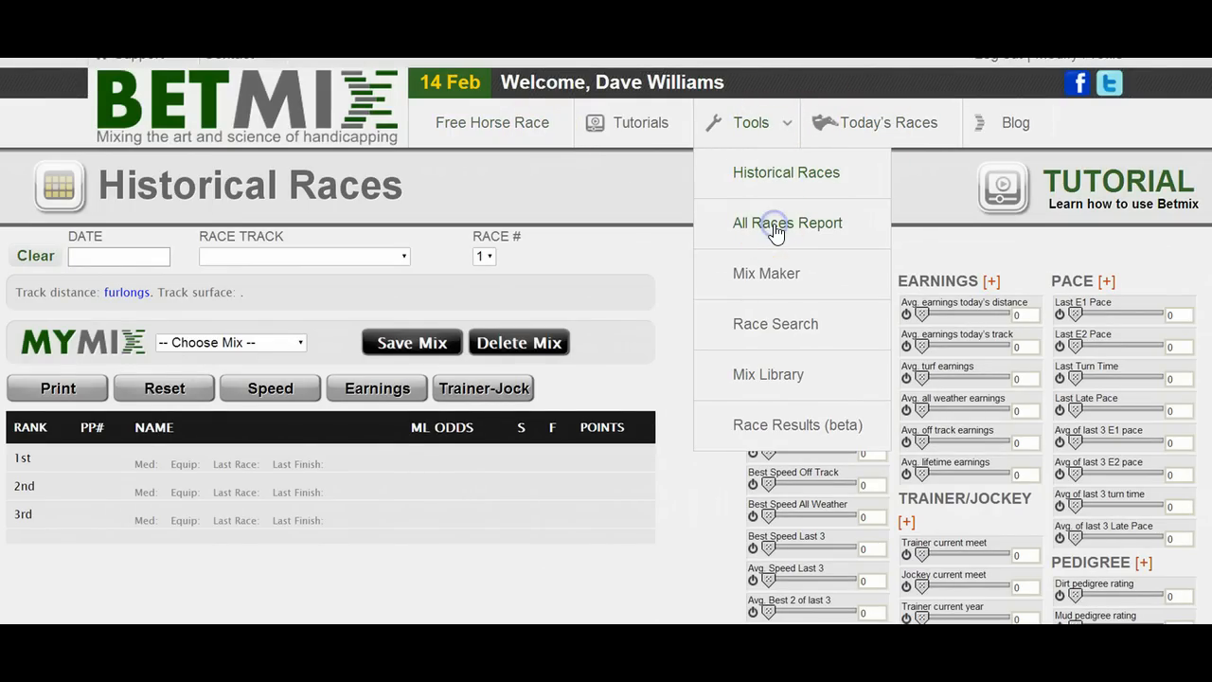
pyautogui.click(797, 228)
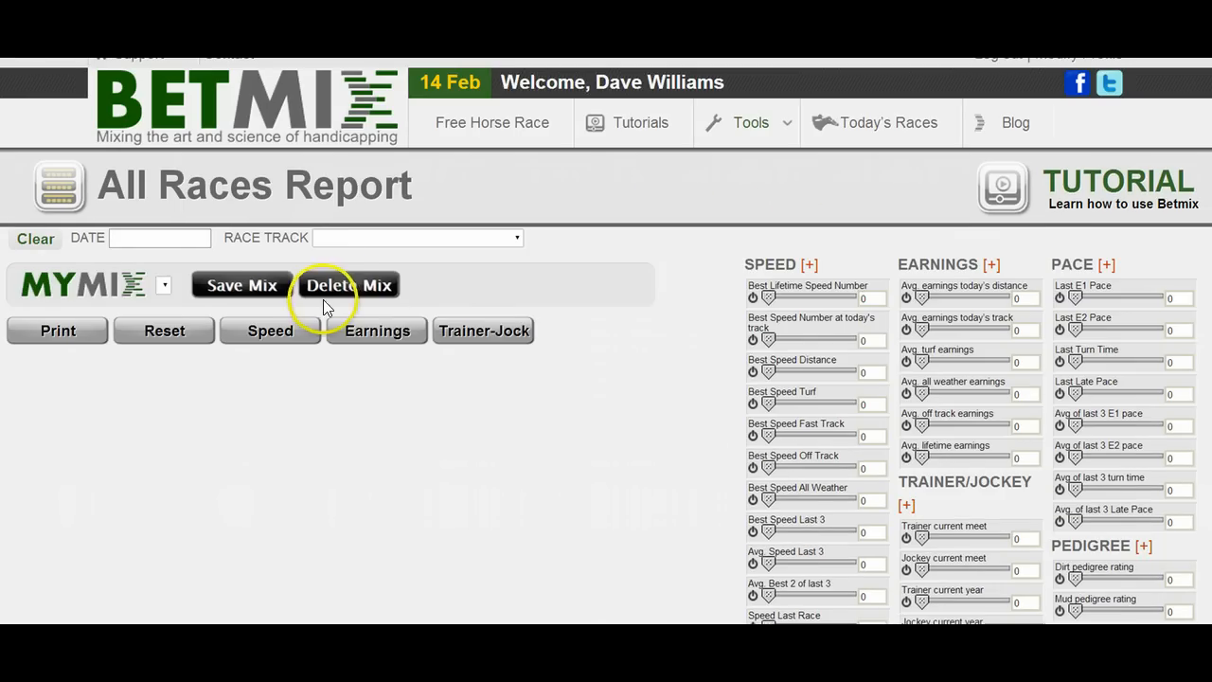
pyautogui.click(192, 241)
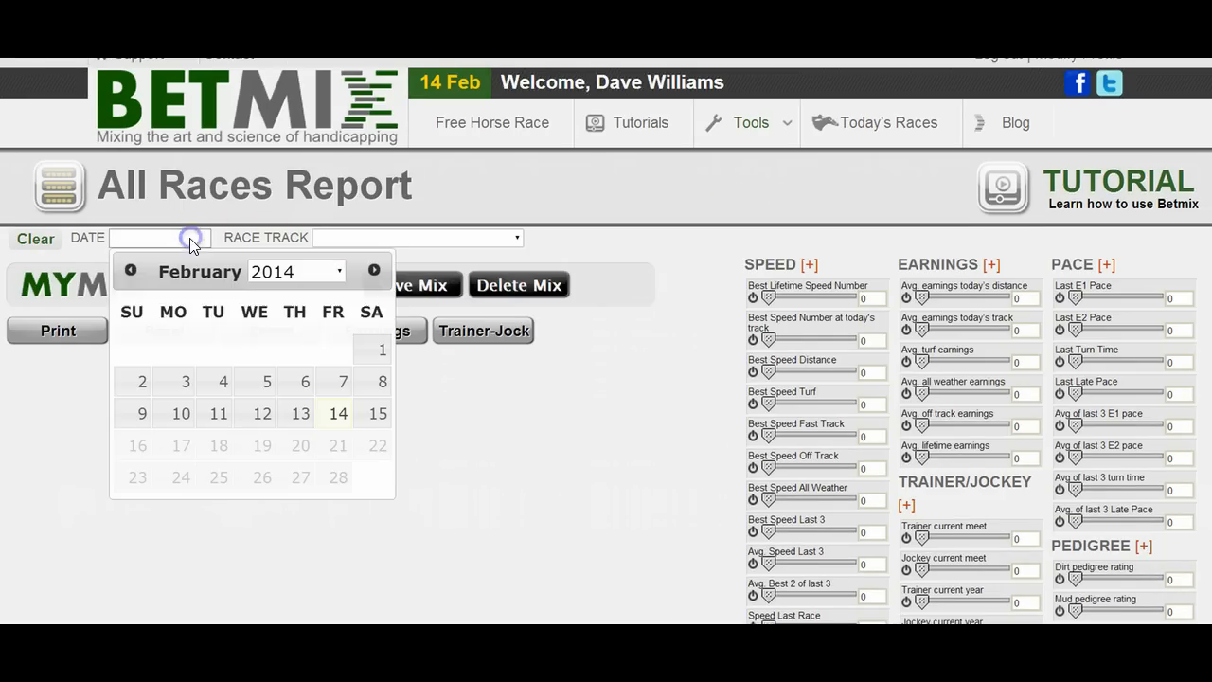
pyautogui.click(323, 417)
pyautogui.click(358, 242)
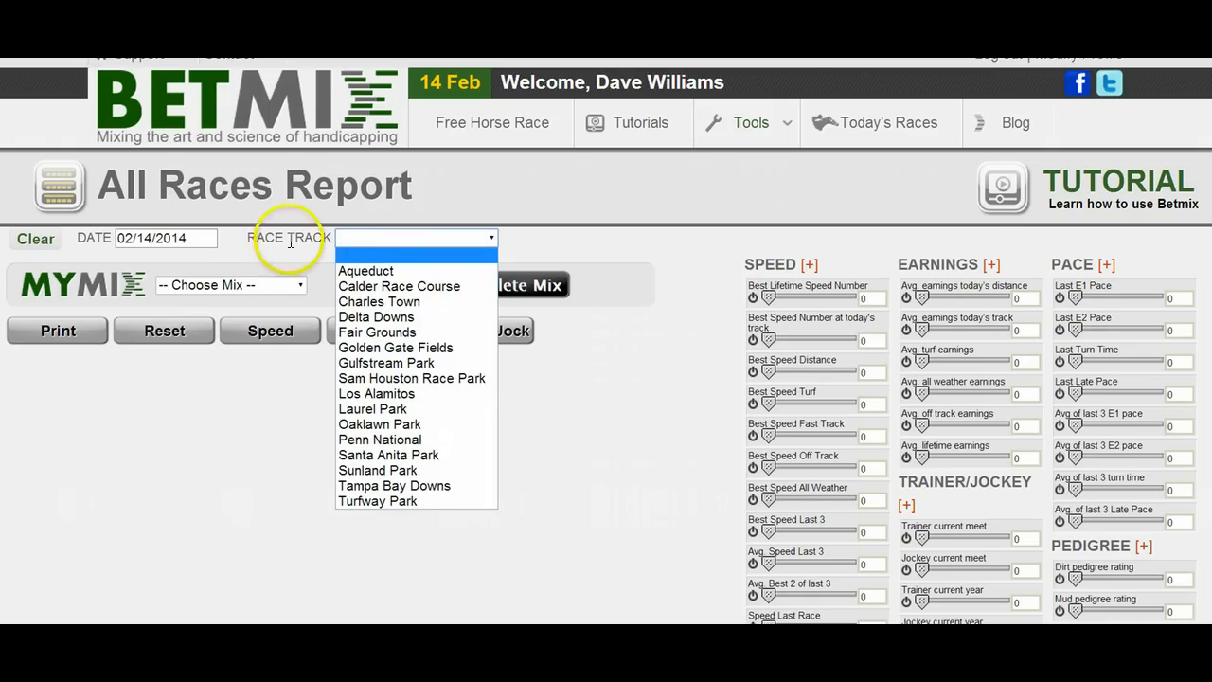
pyautogui.click(364, 363)
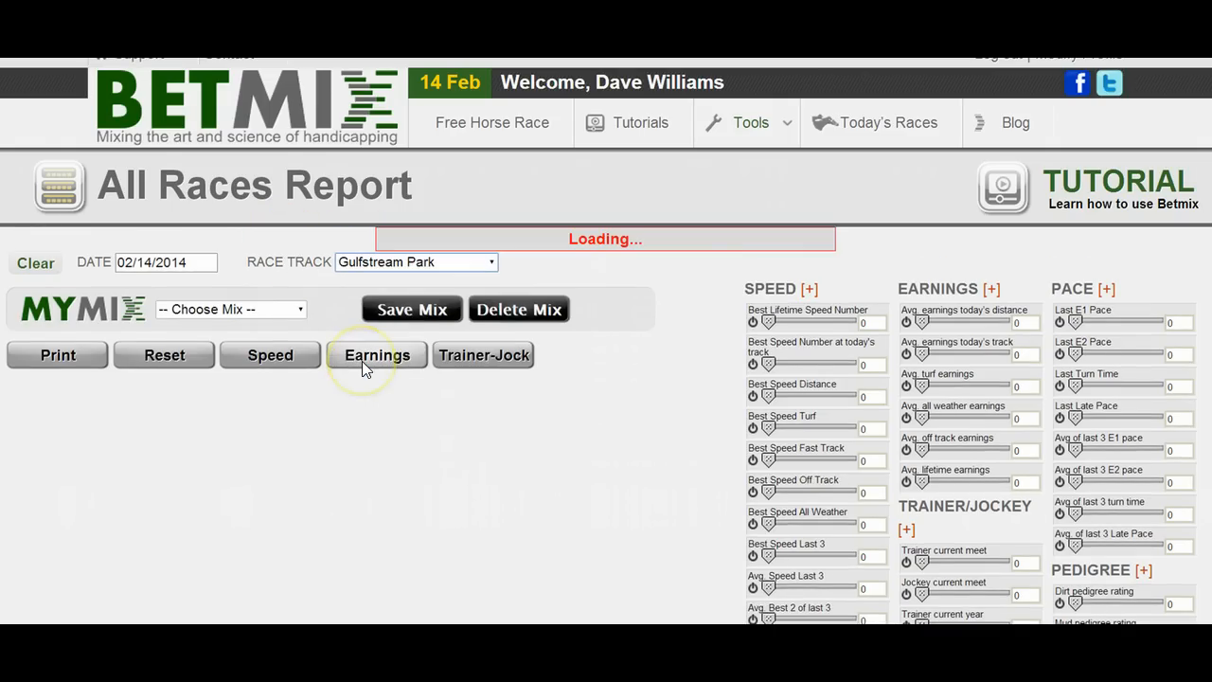
# Look over the listed races and set the Last E1 Pace weight to 16 for the whole report
pyautogui.scroll(-1, 362, 361)
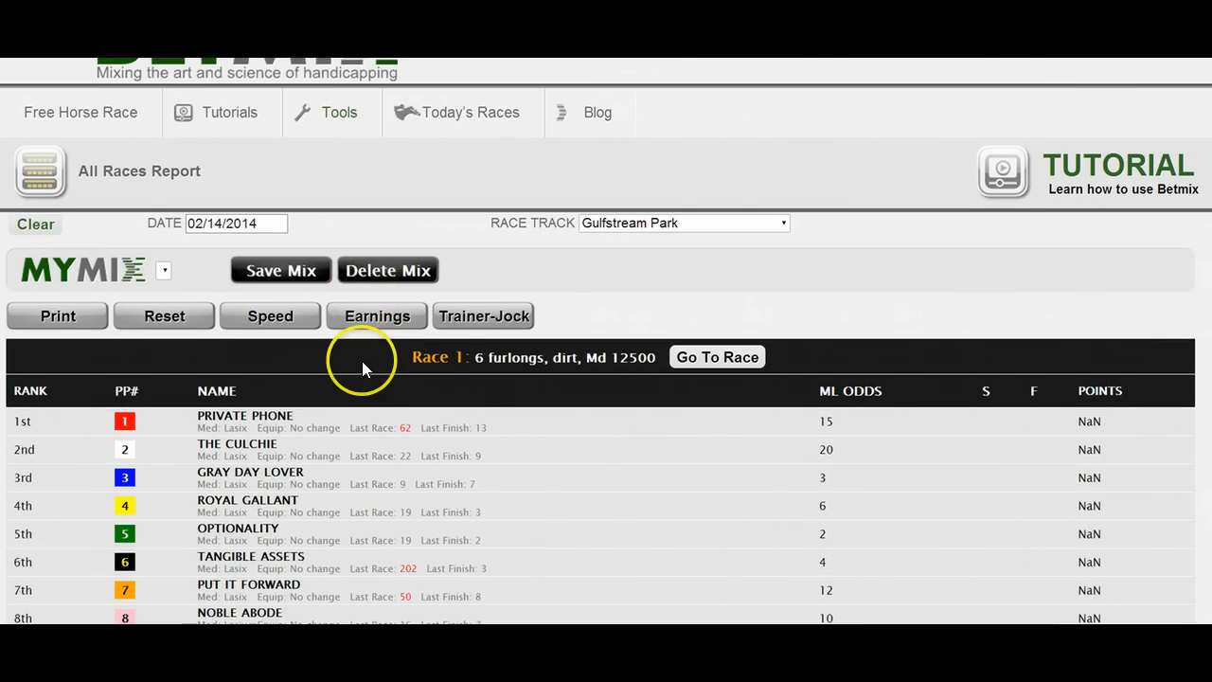
pyautogui.scroll(-3, 433, 338)
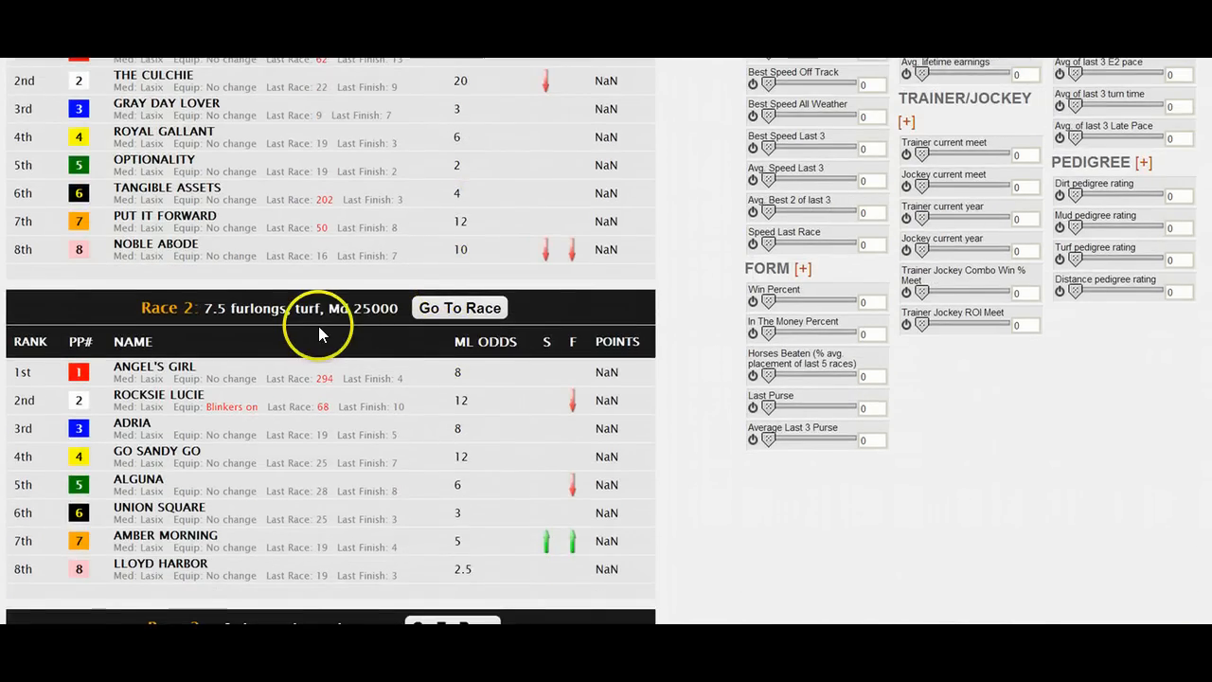
pyautogui.scroll(-8, 318, 326)
pyautogui.scroll(5, 318, 326)
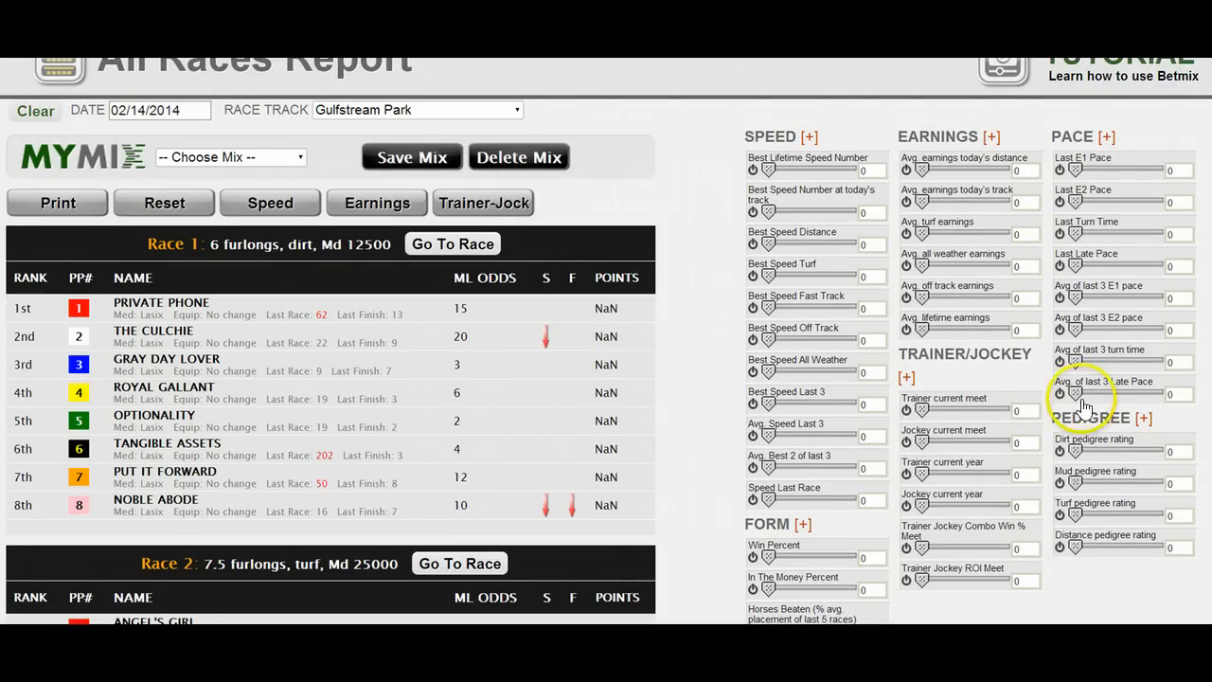
pyautogui.click(1089, 172)
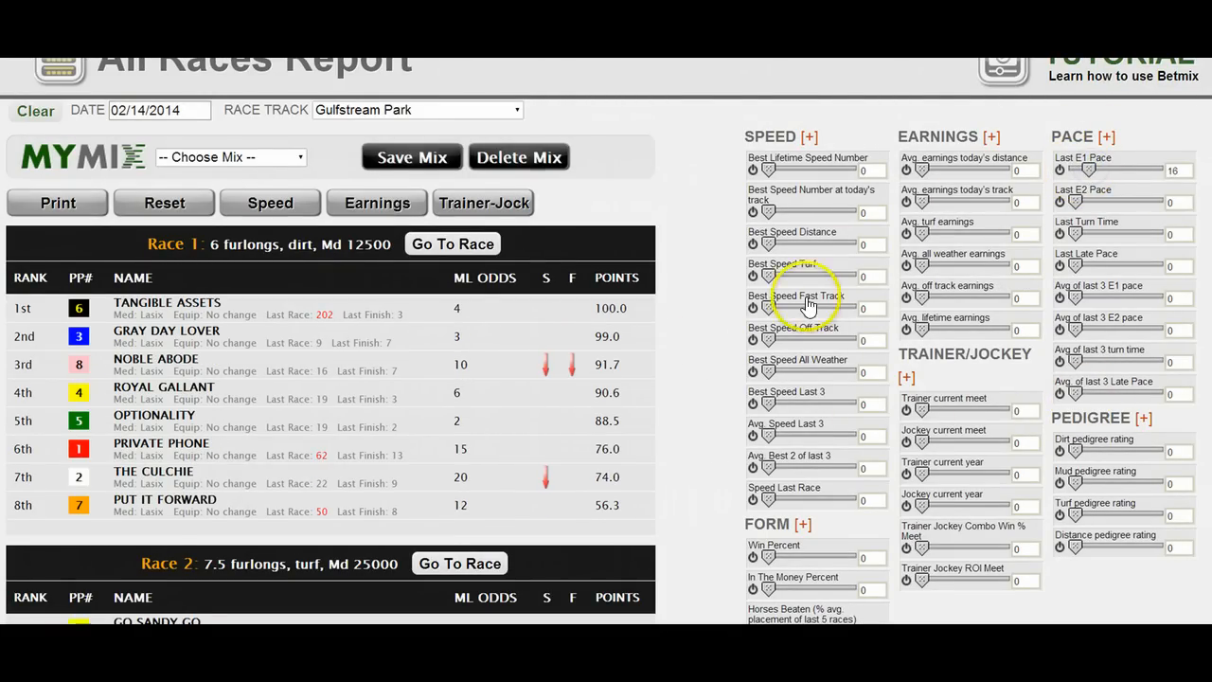
# Examine the horse rankings and points across races 1 to 6 of the report
pyautogui.scroll(-3, 693, 343)
pyautogui.scroll(-5, 663, 315)
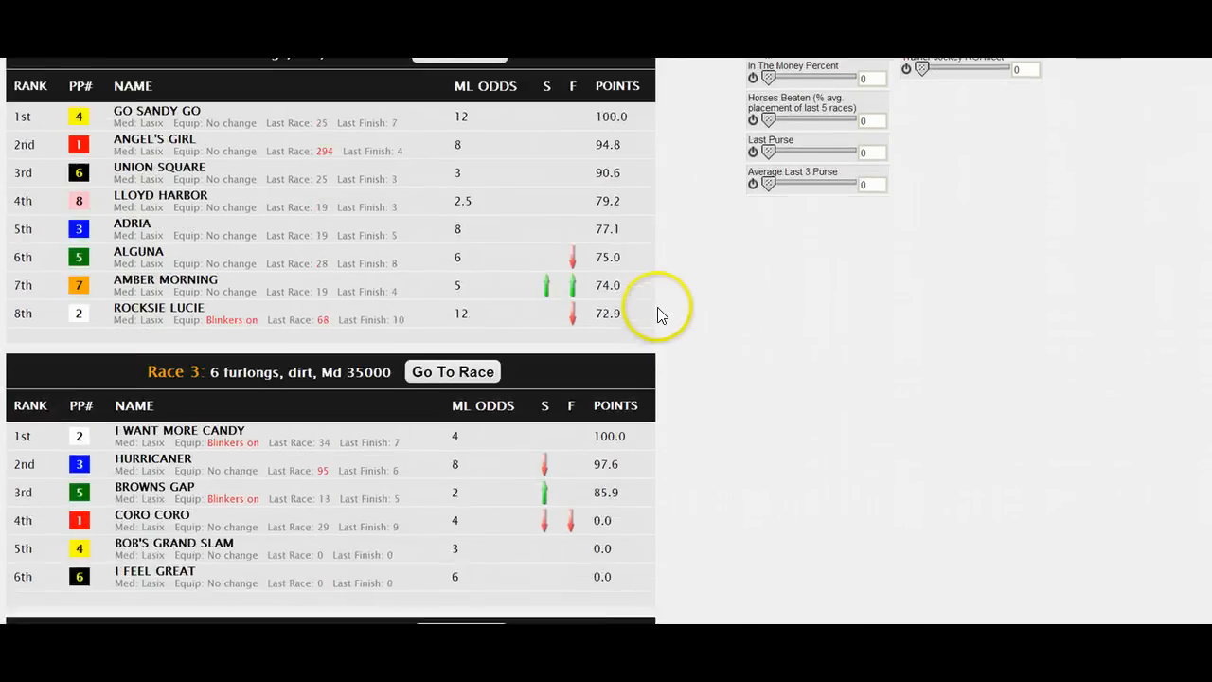
pyautogui.scroll(-2, 660, 310)
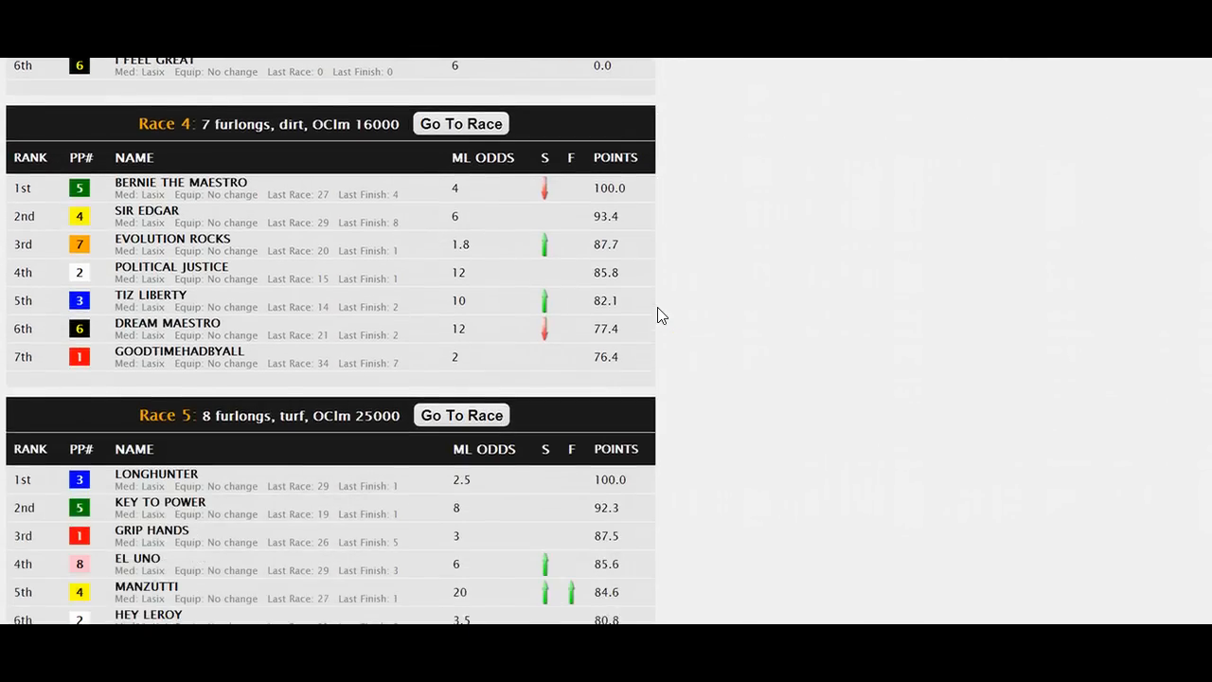
pyautogui.scroll(-1, 617, 478)
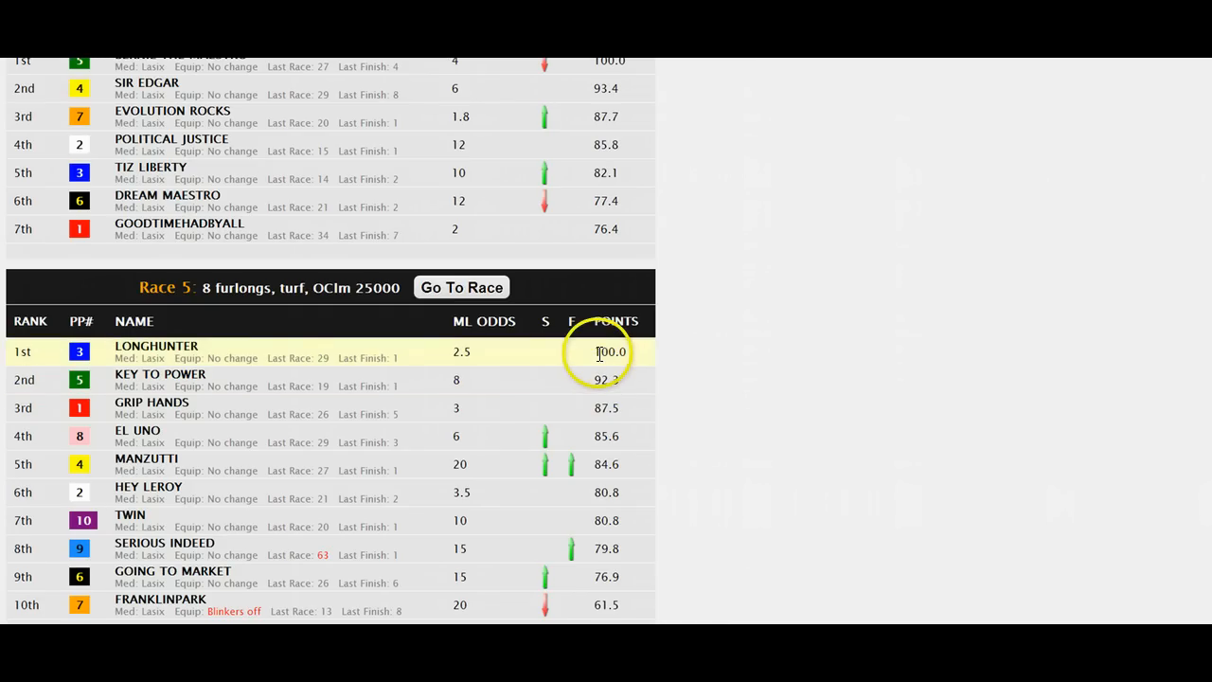
pyautogui.scroll(-3, 600, 353)
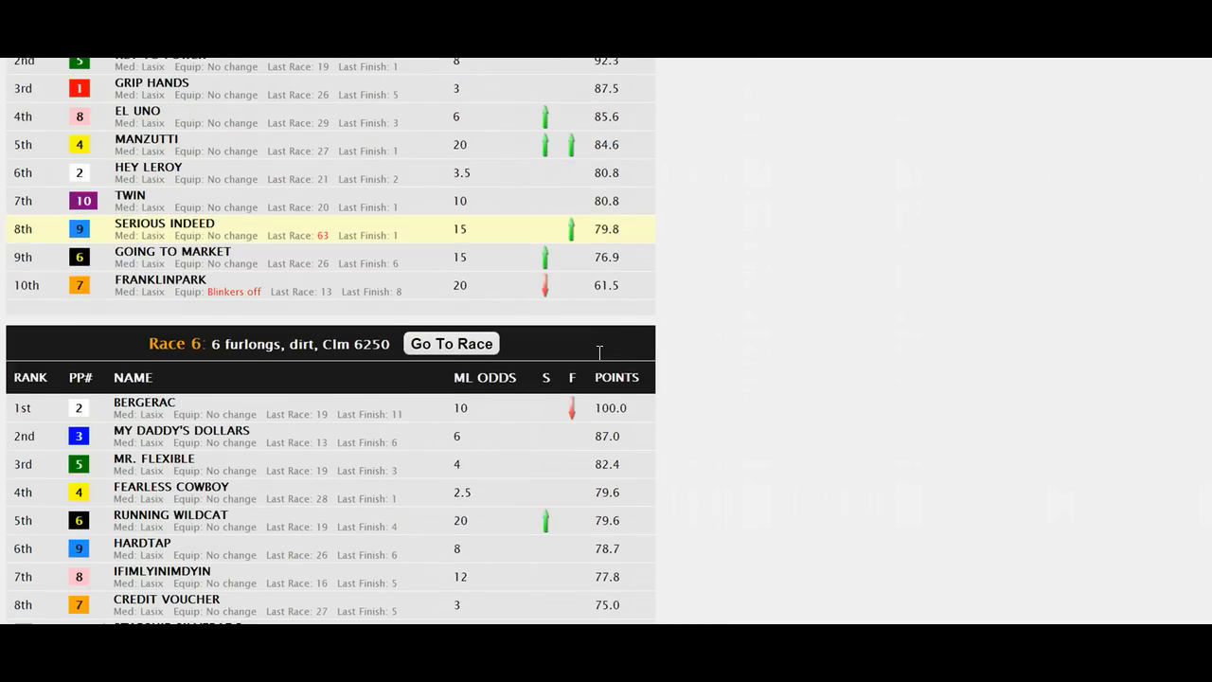
pyautogui.click(623, 360)
pyautogui.scroll(5, 635, 370)
pyautogui.scroll(10, 635, 371)
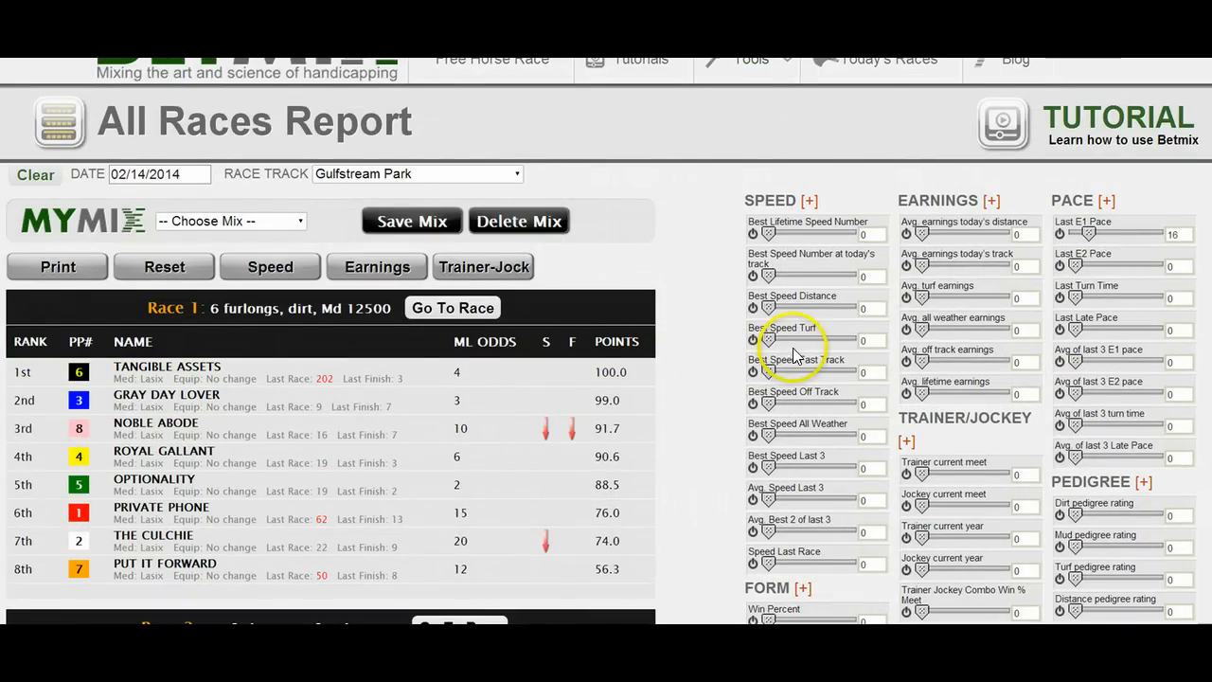
# Set the Best Speed Fast Track weight to 25 and the Best Speed All Weather weight to 13 for the report
pyautogui.moveTo(768, 371); pyautogui.dragTo(788, 371)
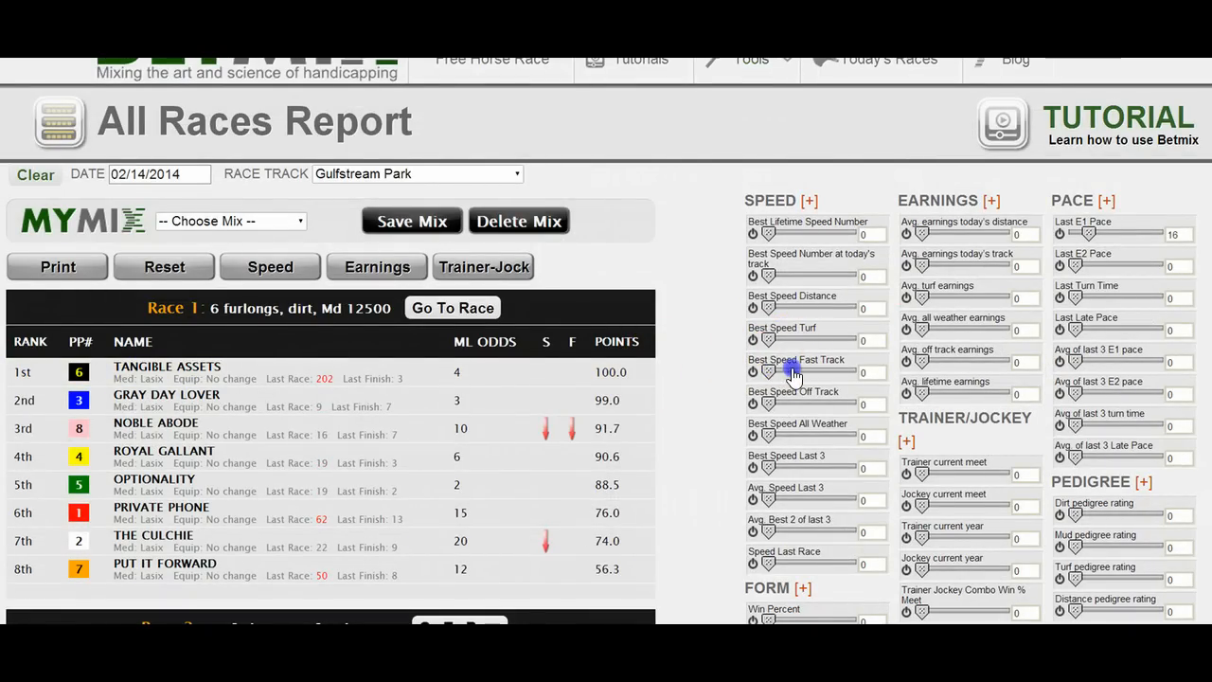
pyautogui.moveTo(774, 437); pyautogui.dragTo(780, 437)
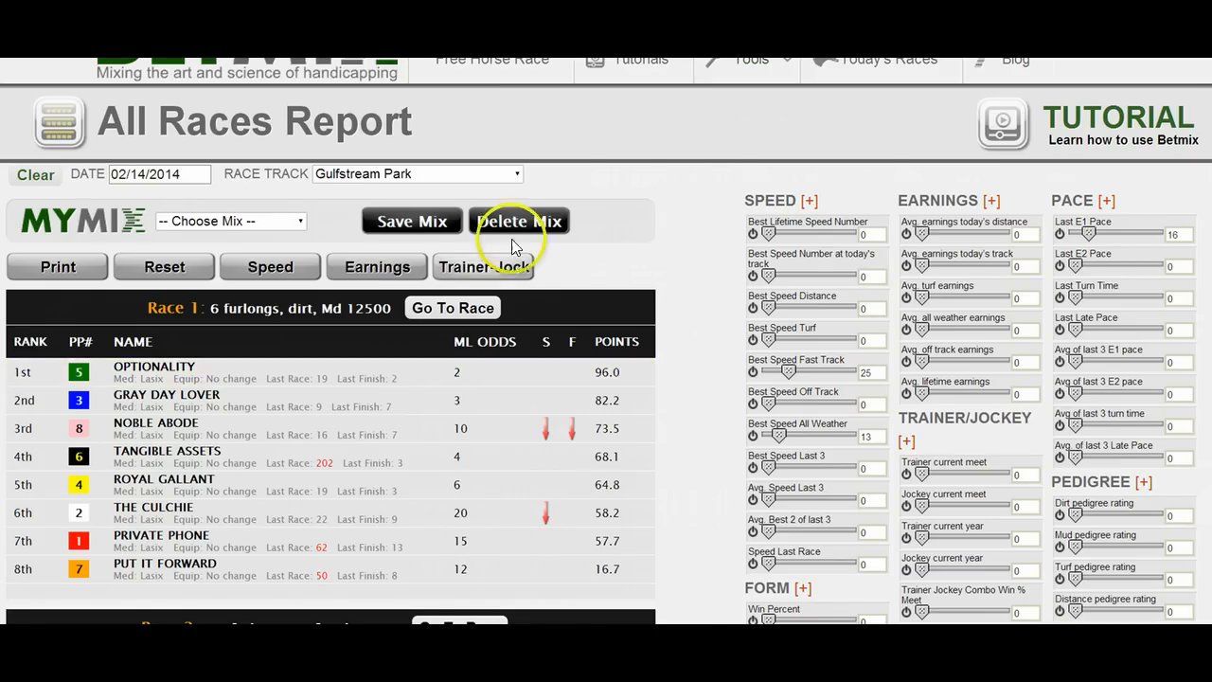
# Open the Mix Maker tool and load race 6 for 02/14/2014 at Gulfstream Park
pyautogui.scroll(1, 676, 184)
pyautogui.moveTo(757, 127)
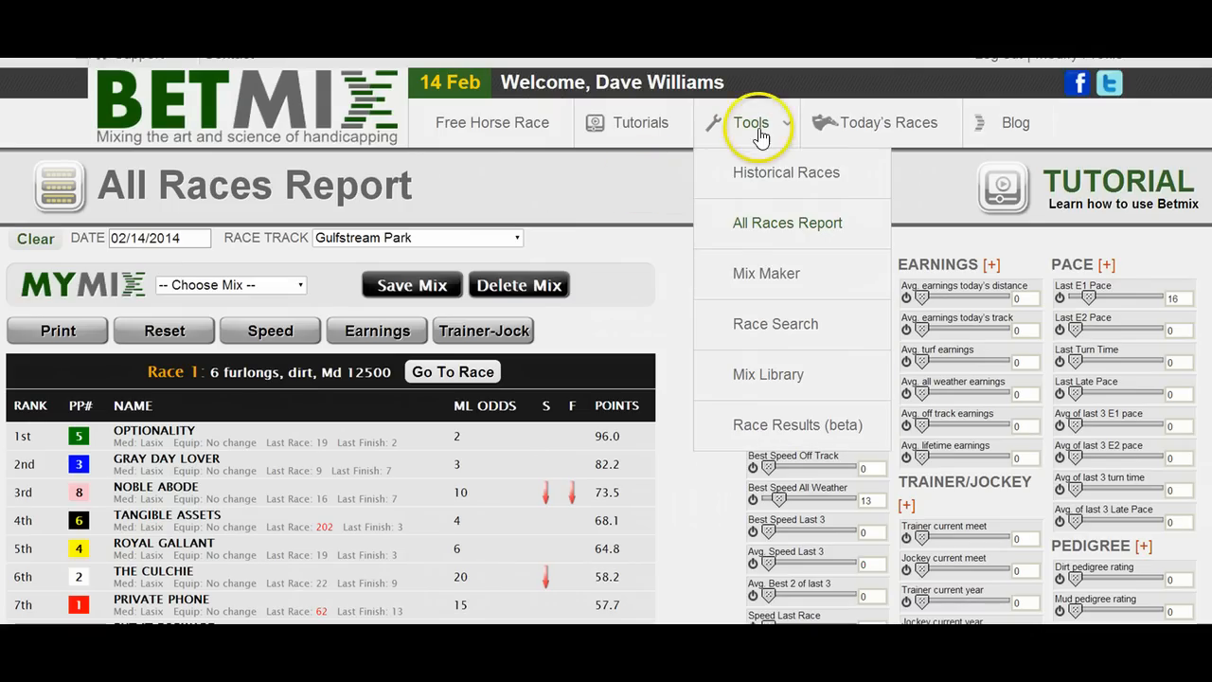
pyautogui.click(766, 275)
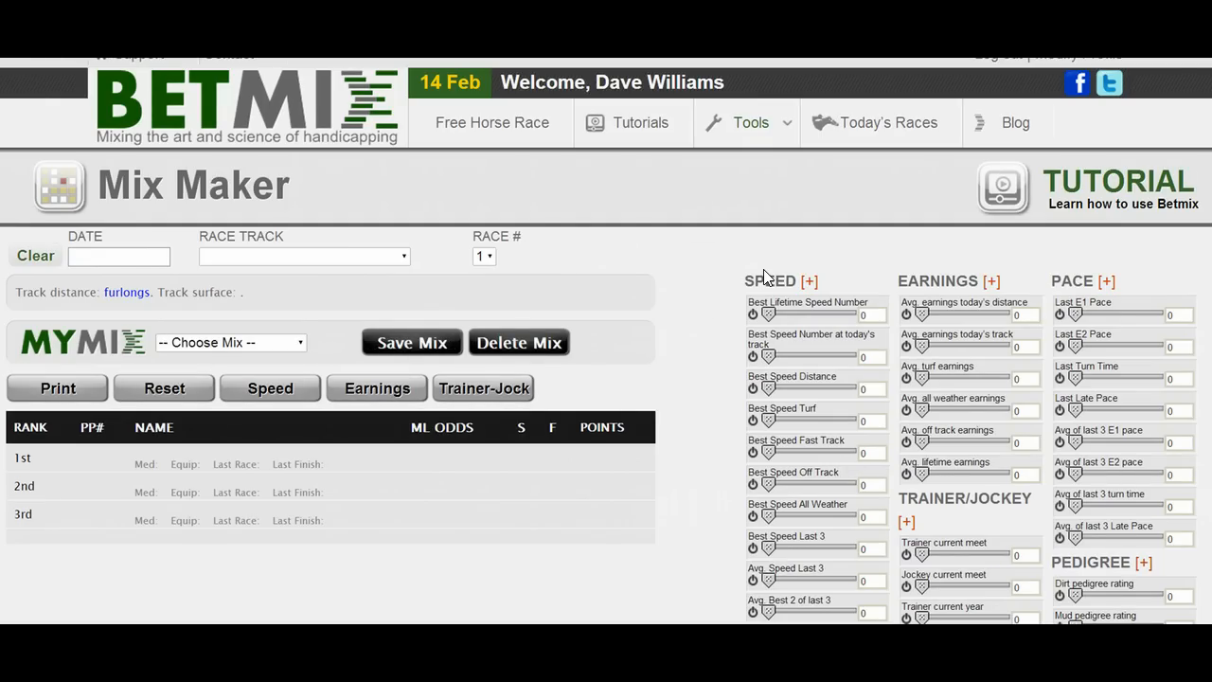
pyautogui.click(499, 283)
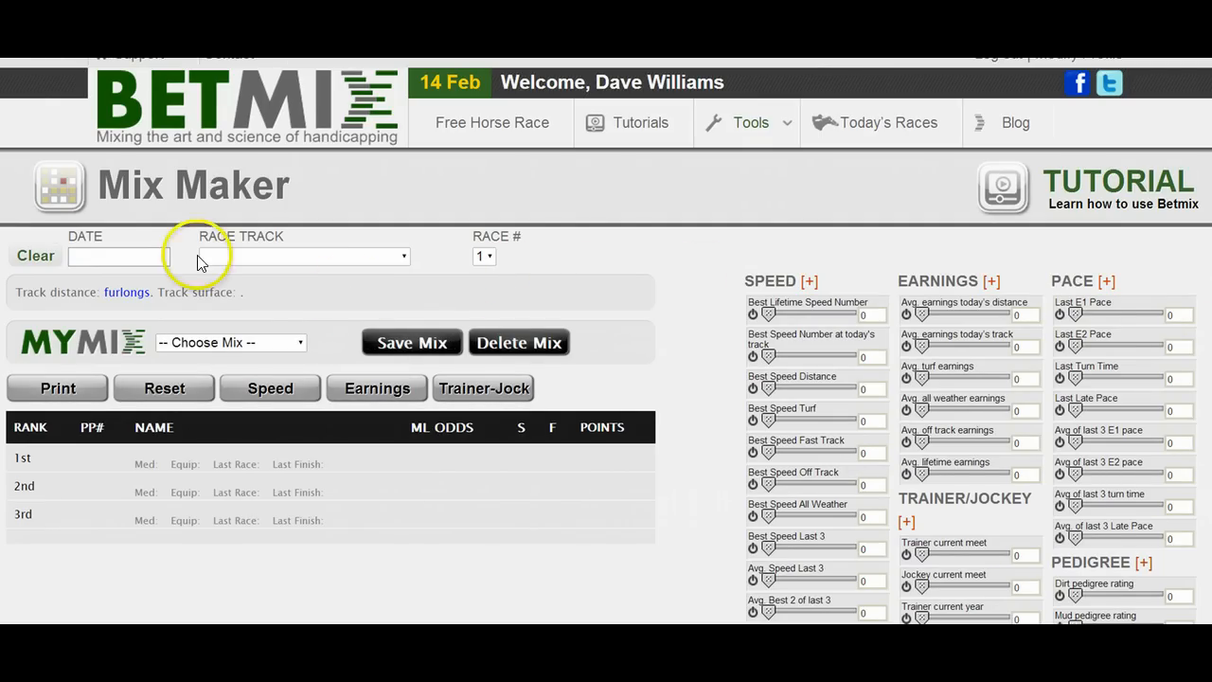
pyautogui.click(152, 258)
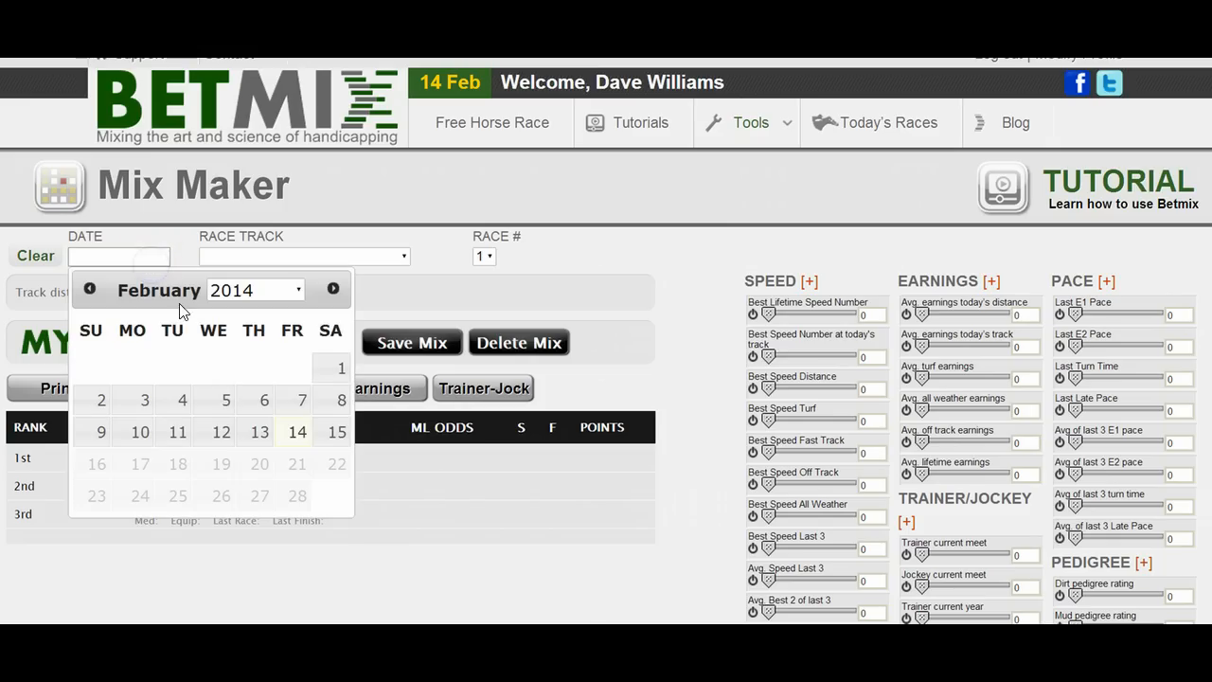
pyautogui.click(298, 432)
pyautogui.click(283, 258)
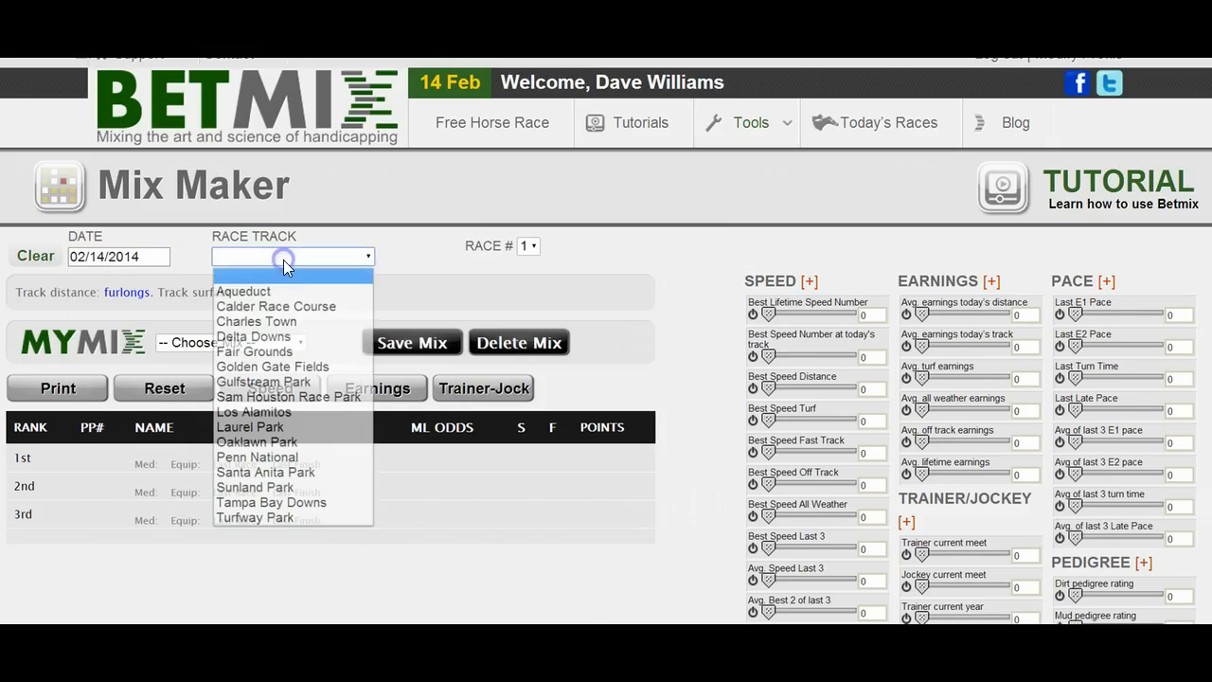
pyautogui.click(289, 381)
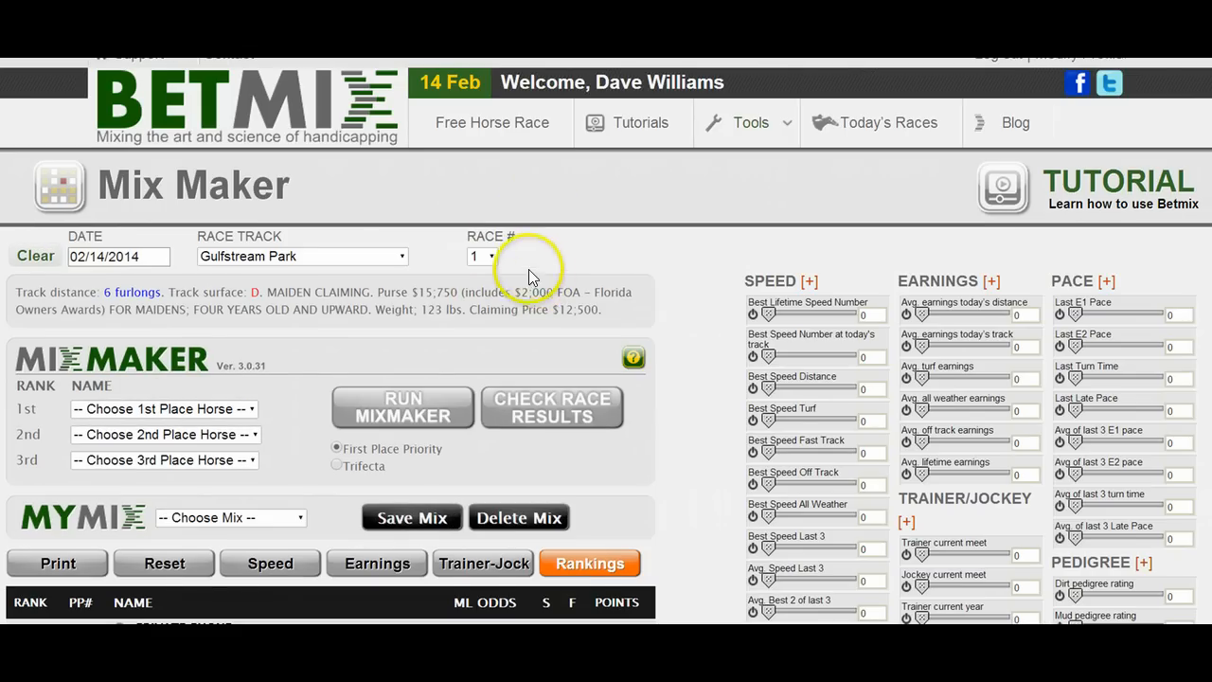
pyautogui.click(493, 257)
pyautogui.click(488, 360)
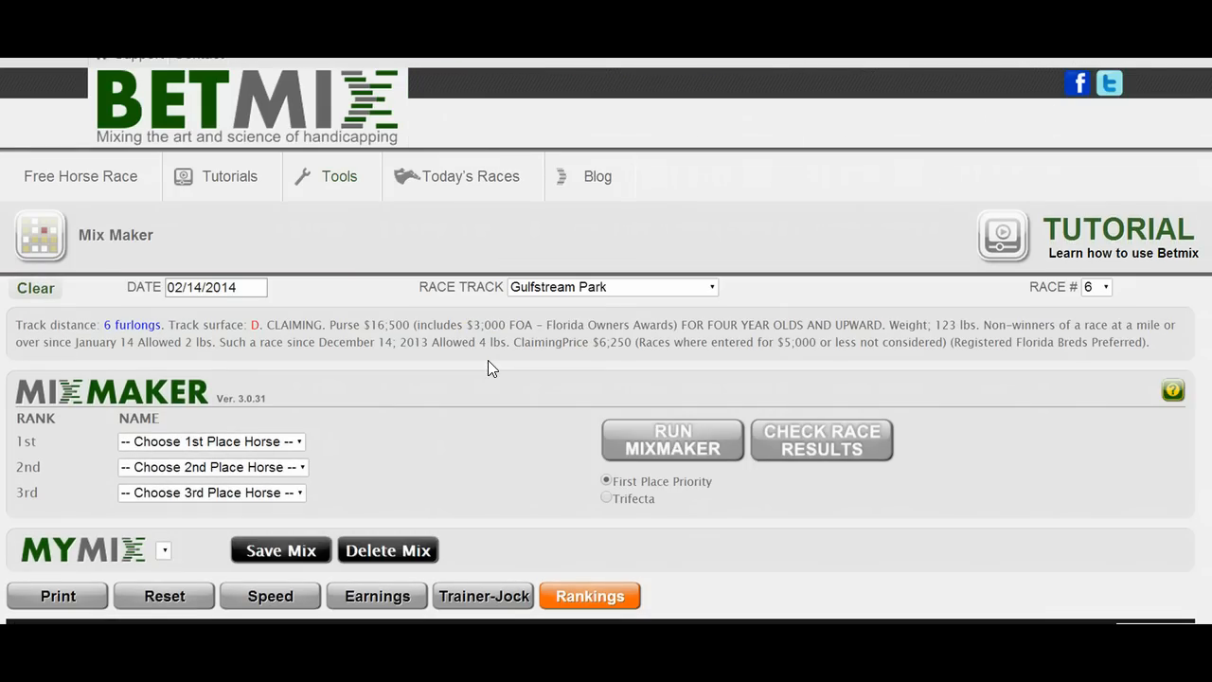
# Choose Running Wildcat as 1st, My Daddy's Dollars as 2nd and Bergerac as 3rd place horse
pyautogui.scroll(-2, 418, 396)
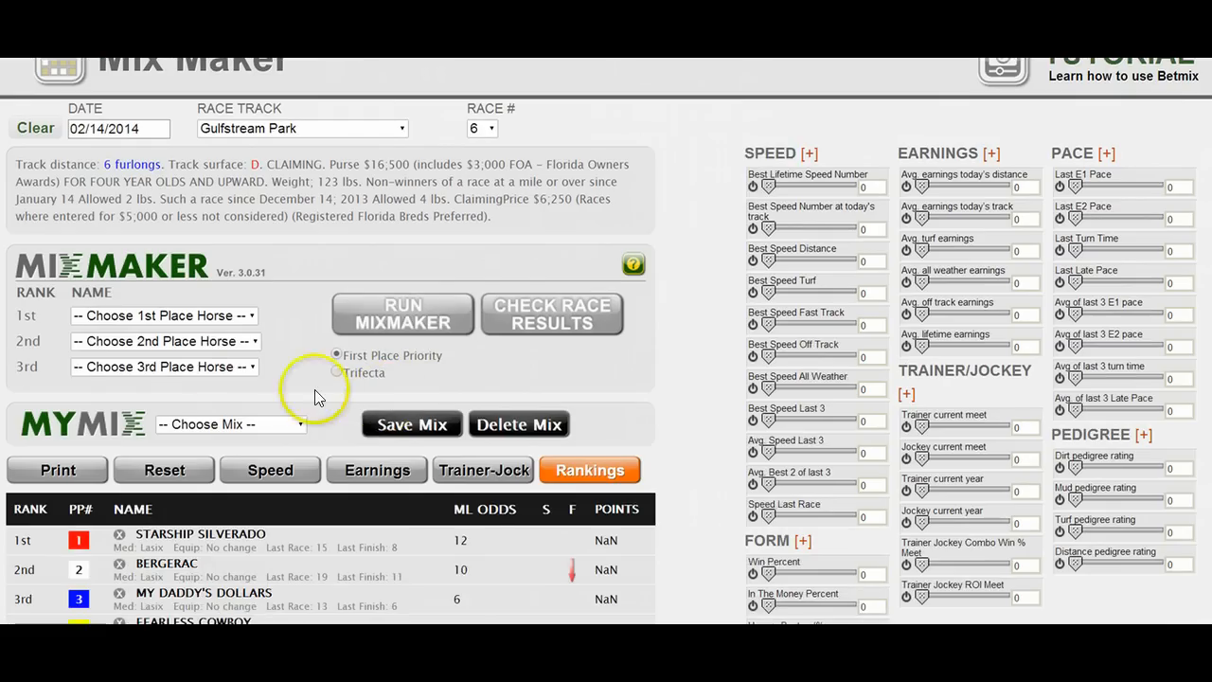
pyautogui.click(219, 316)
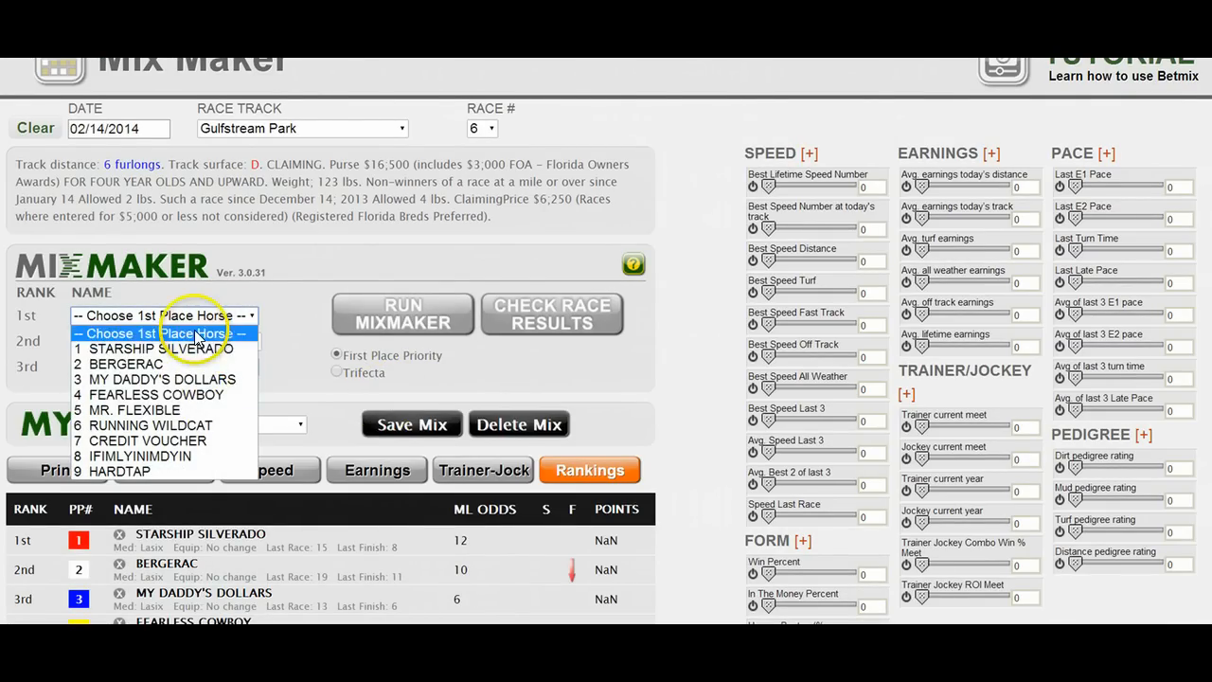
pyautogui.click(185, 425)
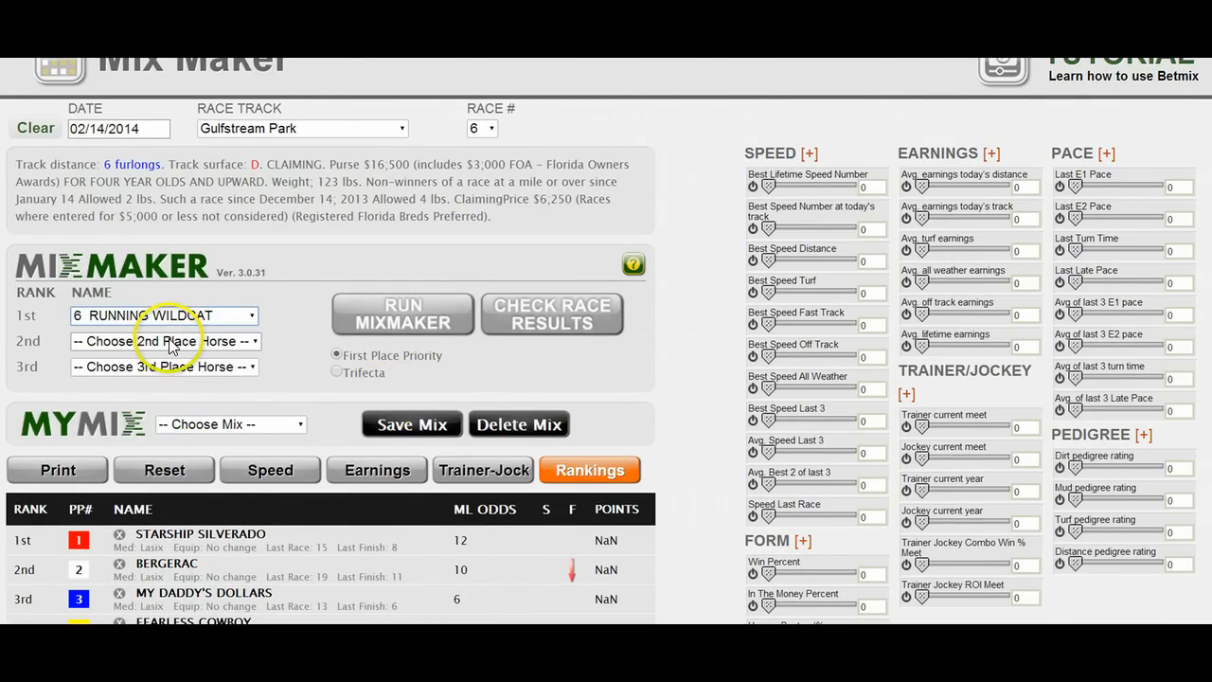
pyautogui.click(169, 341)
pyautogui.click(163, 404)
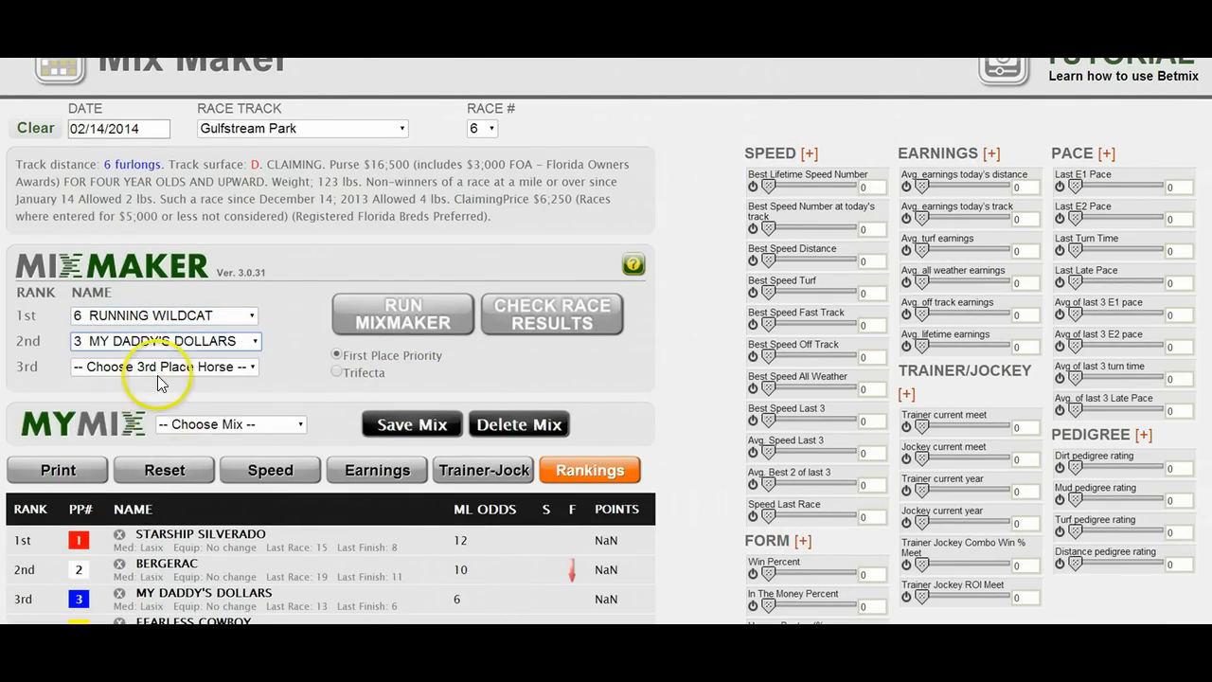
pyautogui.click(156, 366)
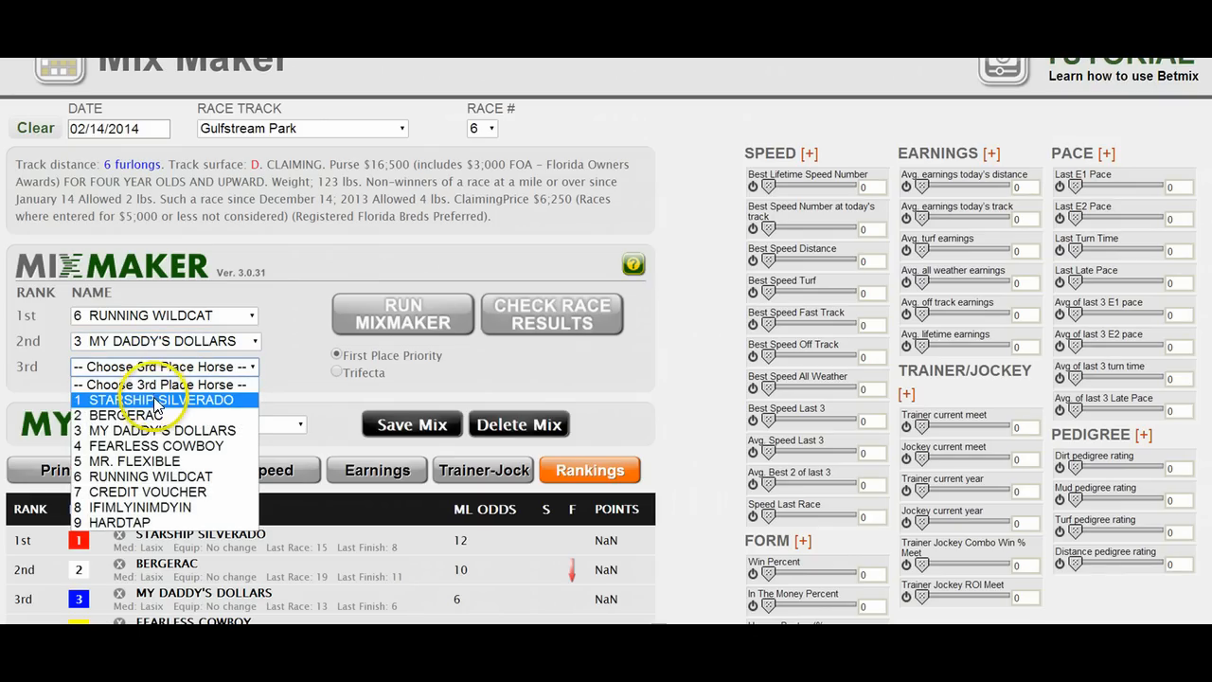
pyautogui.click(154, 414)
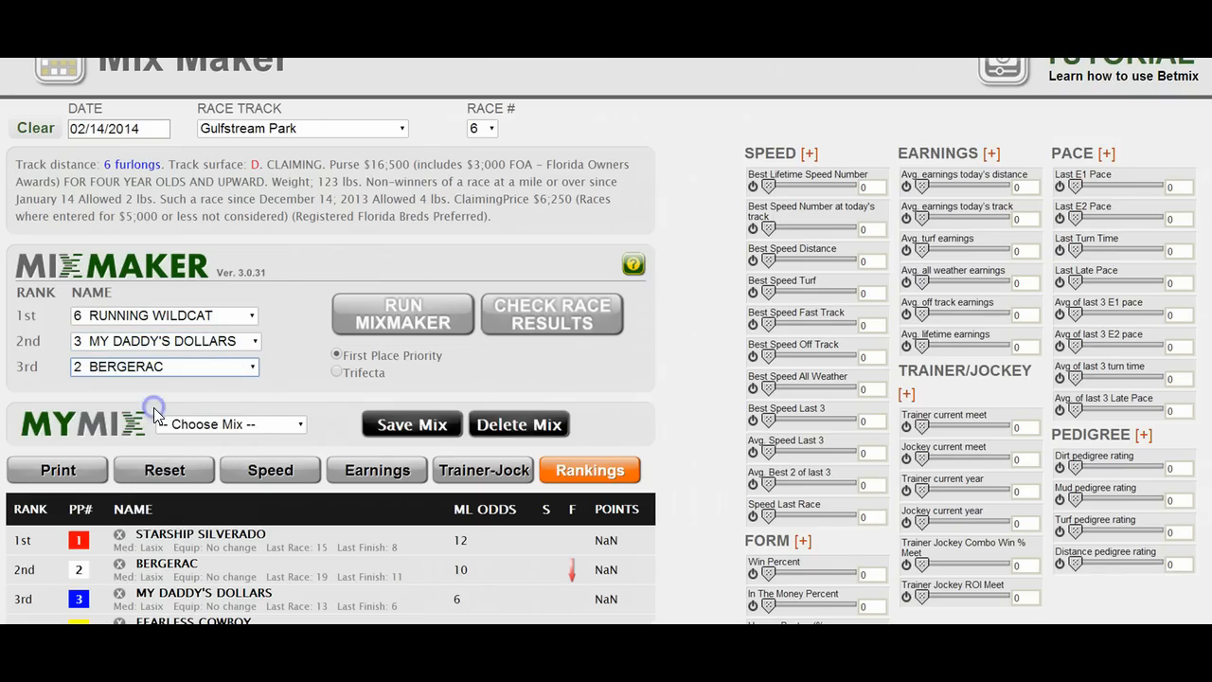
# Run MixMaker with First Place Priority and rerun it with the Trifecta option
pyautogui.click(546, 333)
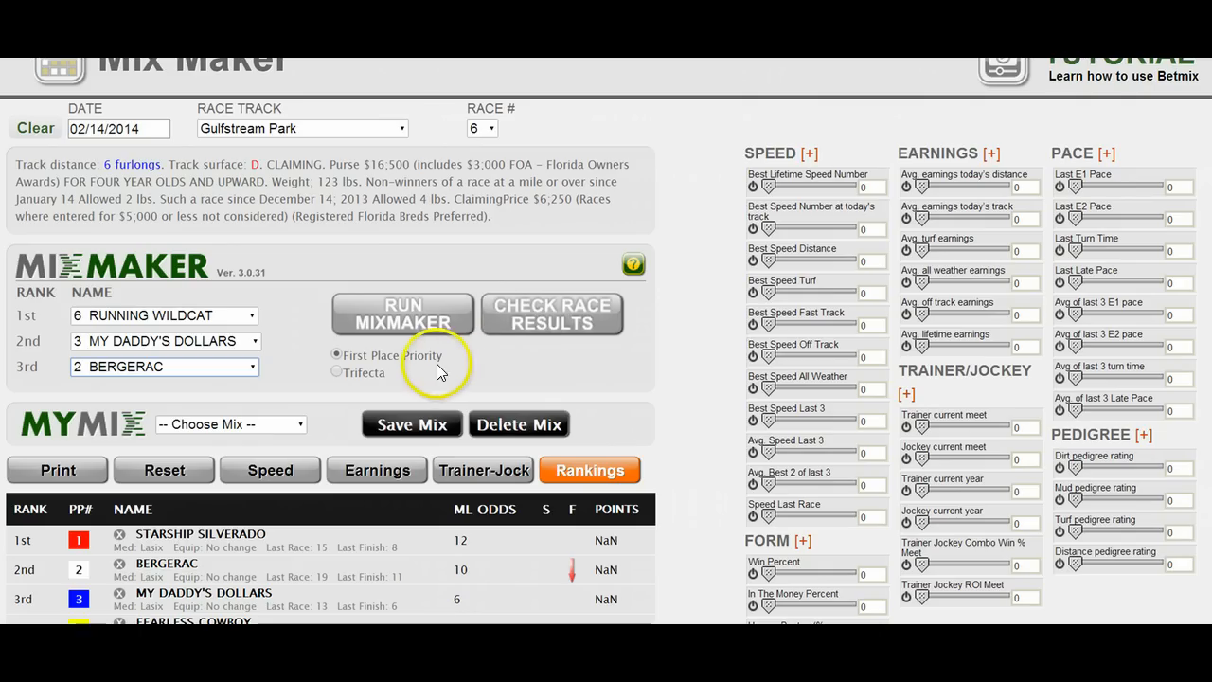
pyautogui.scroll(-1, 436, 364)
pyautogui.scroll(-1, 397, 324)
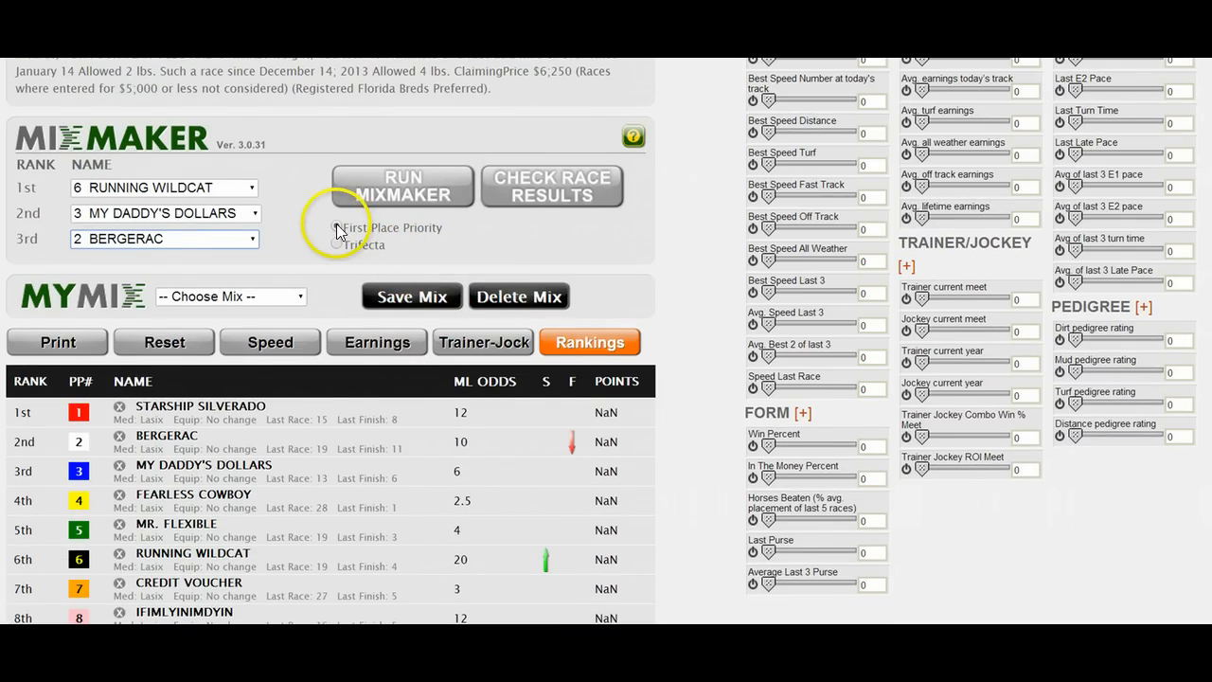
pyautogui.click(377, 182)
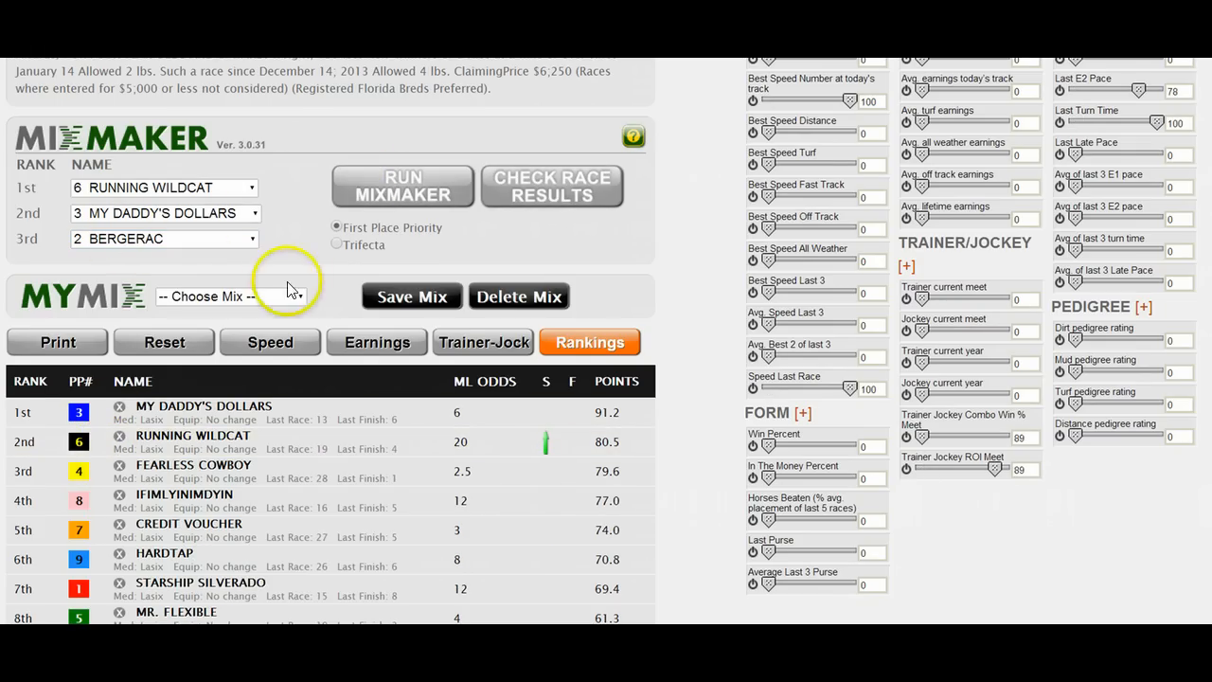
pyautogui.click(339, 244)
pyautogui.click(372, 185)
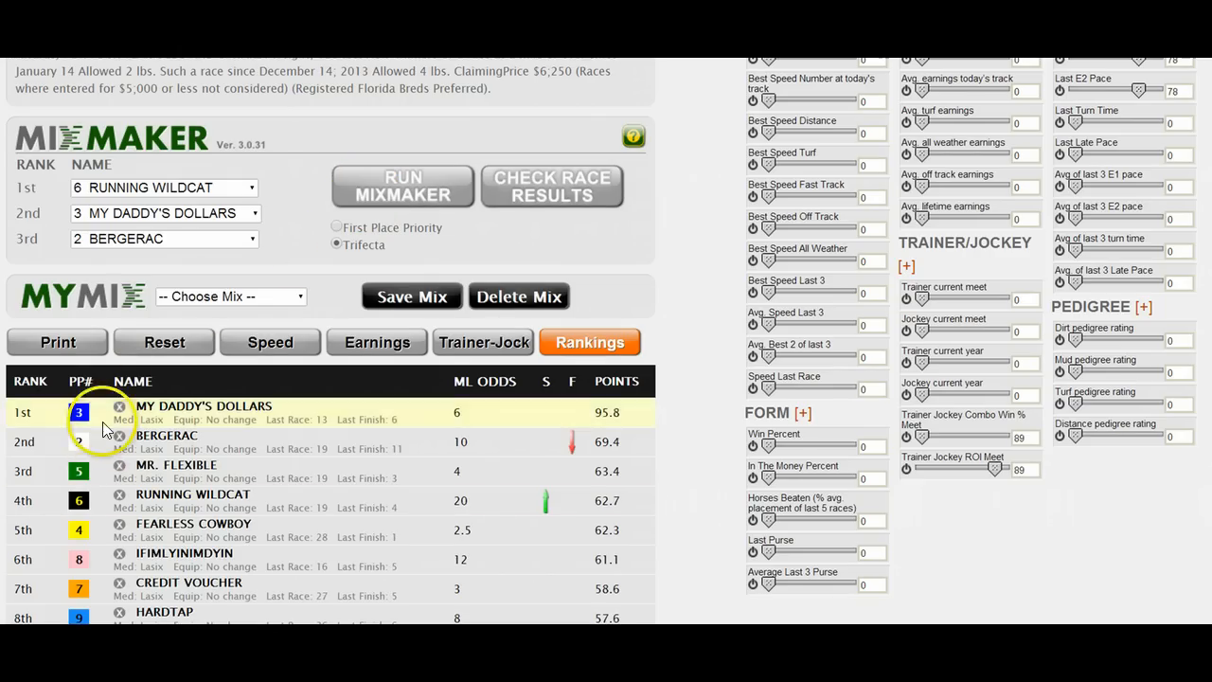
# Examine the horse rankings, factor weights and Your Mix chart for the Trifecta mix of race 6
pyautogui.scroll(1, 156, 445)
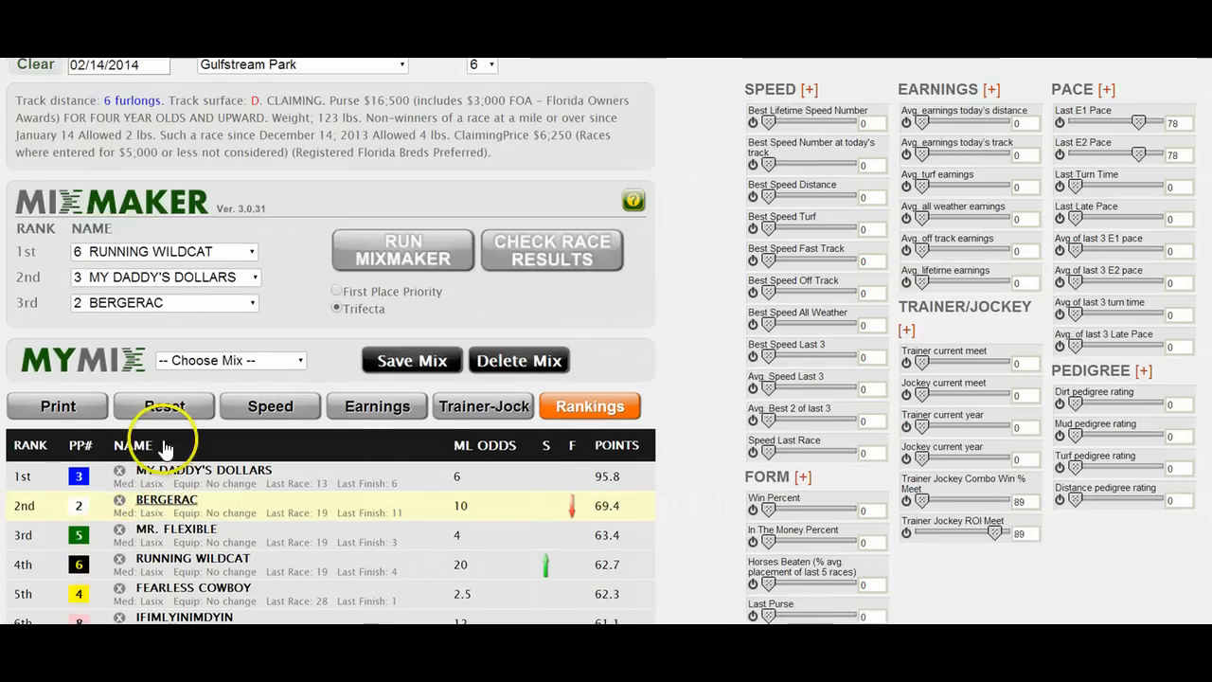
pyautogui.scroll(-1, 389, 383)
pyautogui.scroll(2, 710, 314)
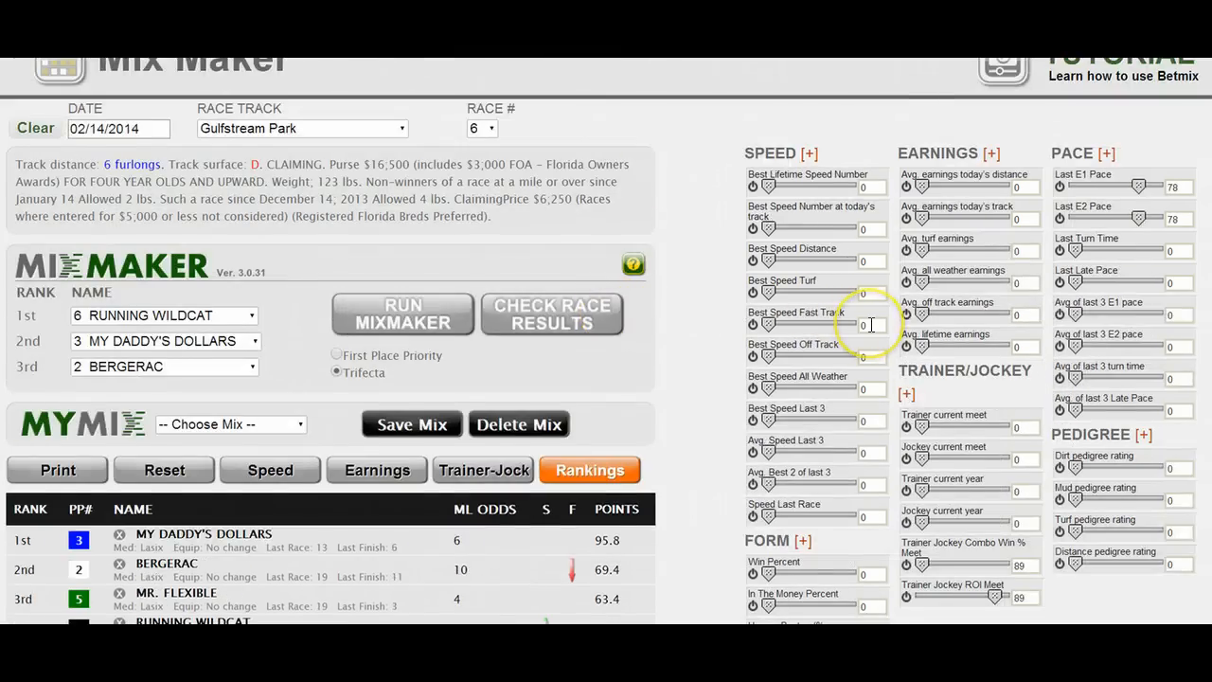
pyautogui.scroll(-5, 871, 325)
pyautogui.scroll(3, 872, 325)
pyautogui.scroll(-2, 872, 325)
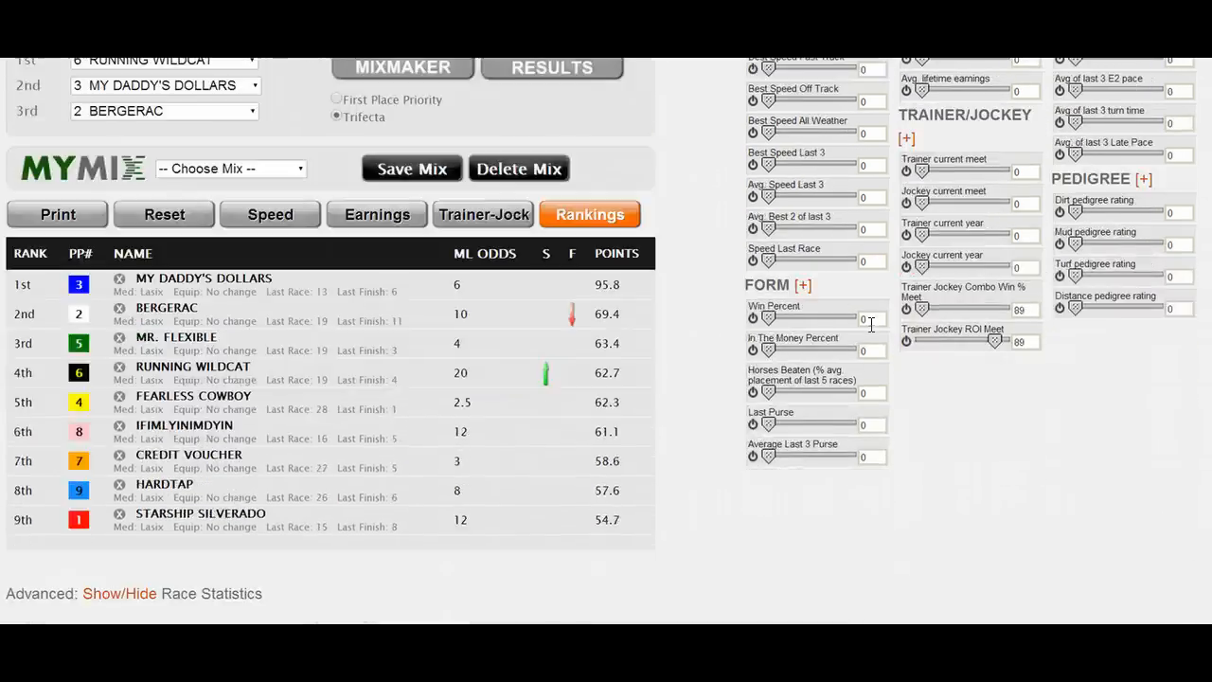
pyautogui.scroll(-5, 872, 325)
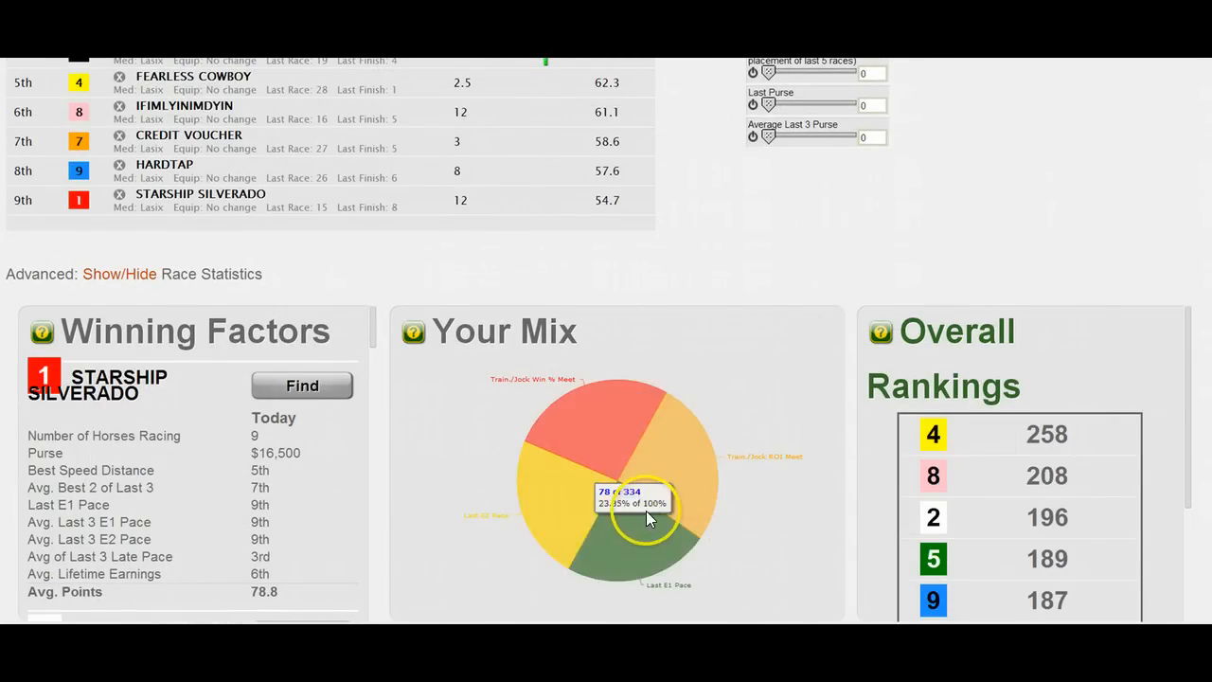
pyautogui.scroll(1, 611, 445)
pyautogui.scroll(6, 611, 446)
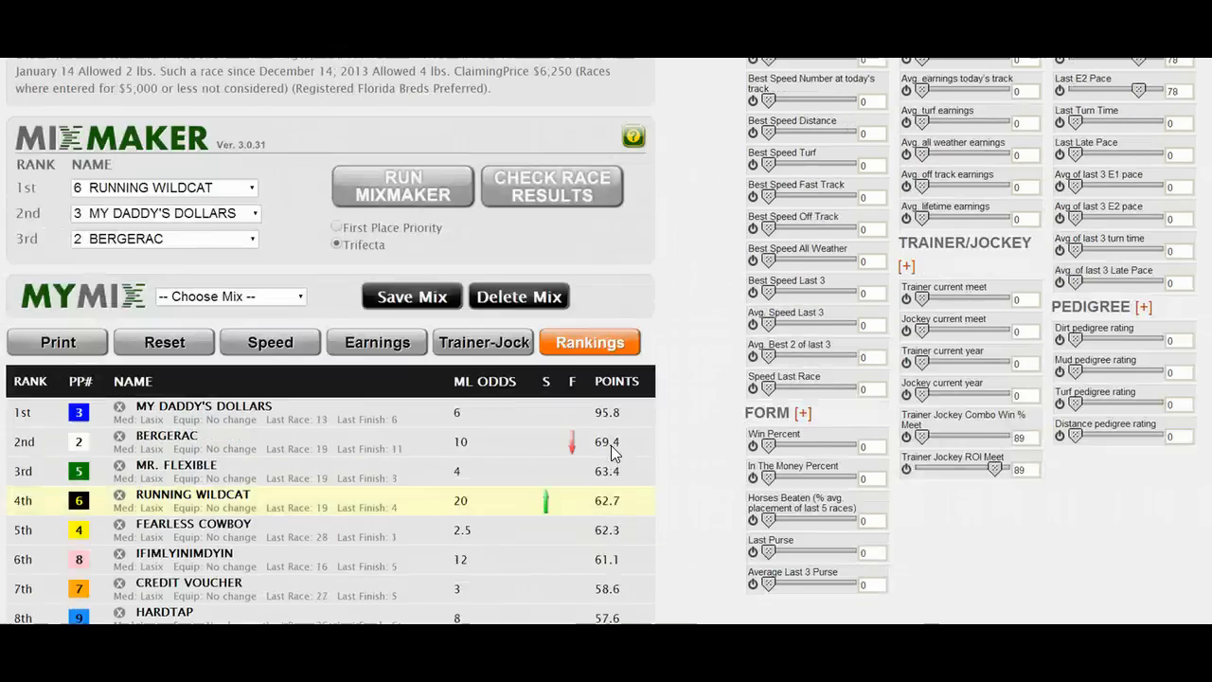
pyautogui.scroll(1, 284, 375)
pyautogui.scroll(-1, 285, 372)
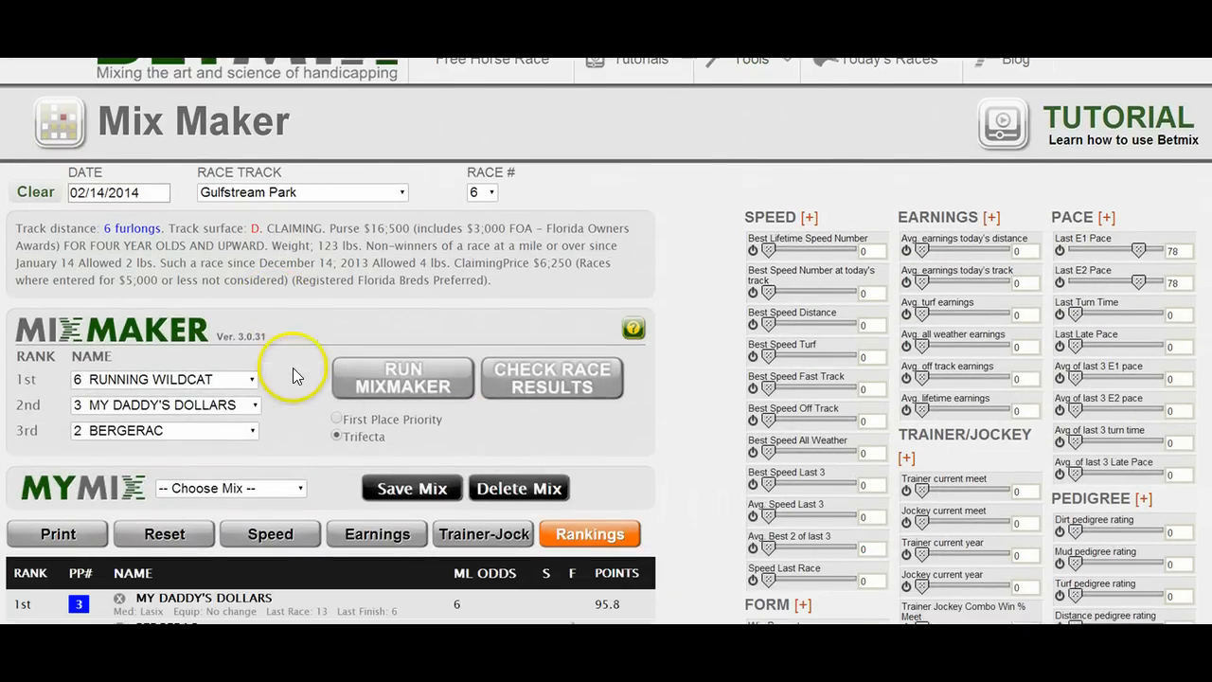
pyautogui.click(366, 383)
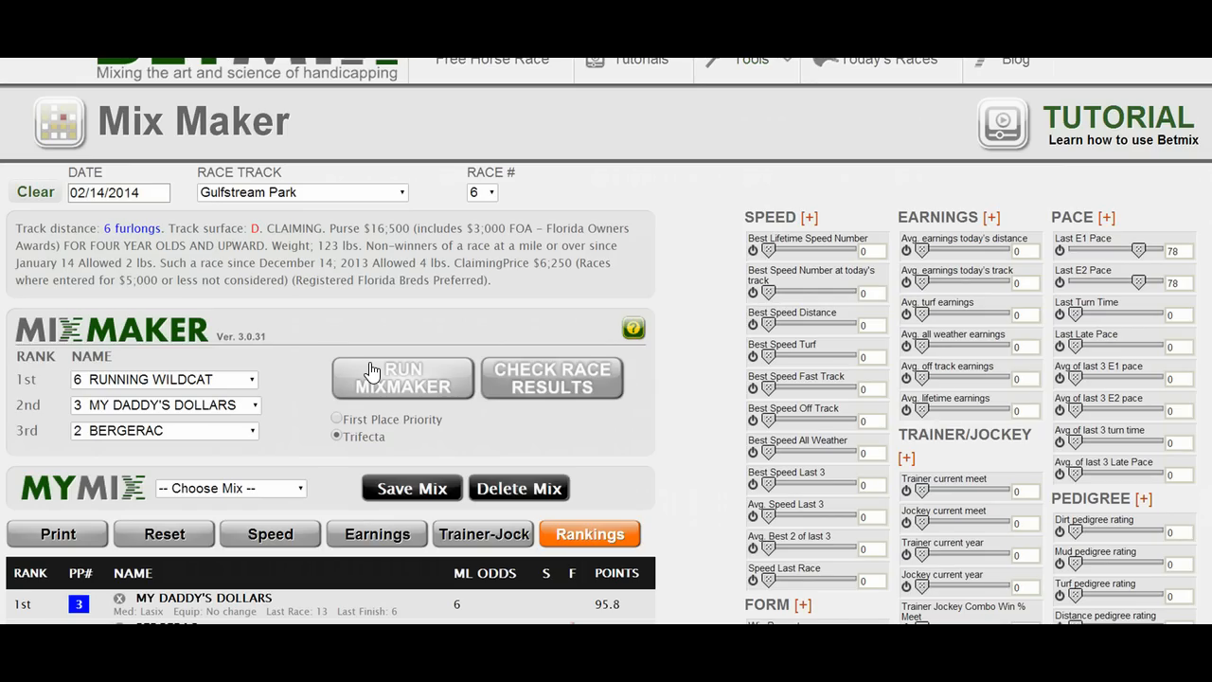
# Open the Race Search tool and set the date range from 01/01/2014 to 02/14/2014
pyautogui.scroll(1, 678, 200)
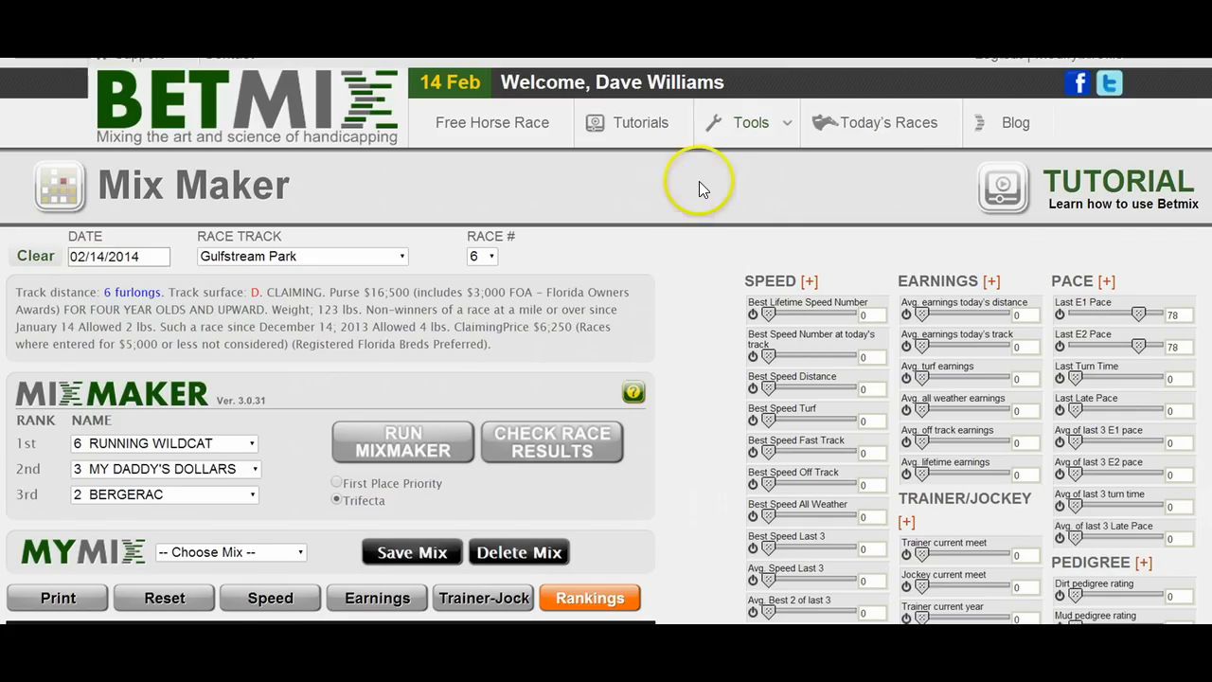
pyautogui.moveTo(733, 132)
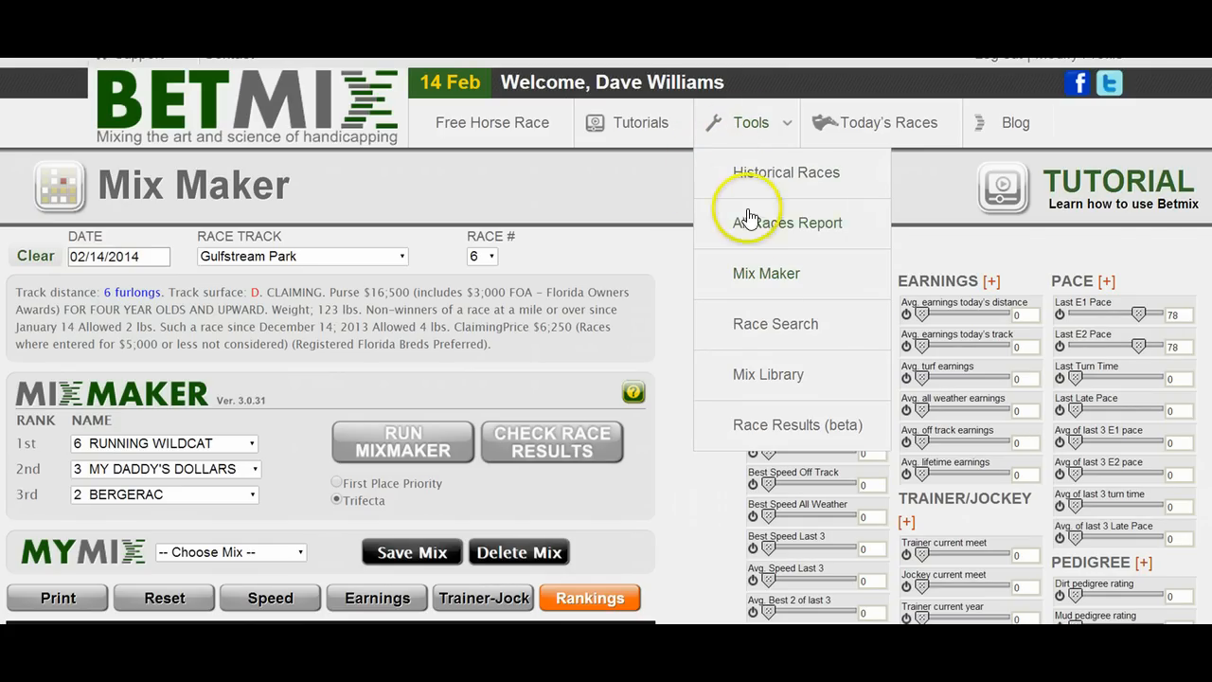
pyautogui.click(763, 333)
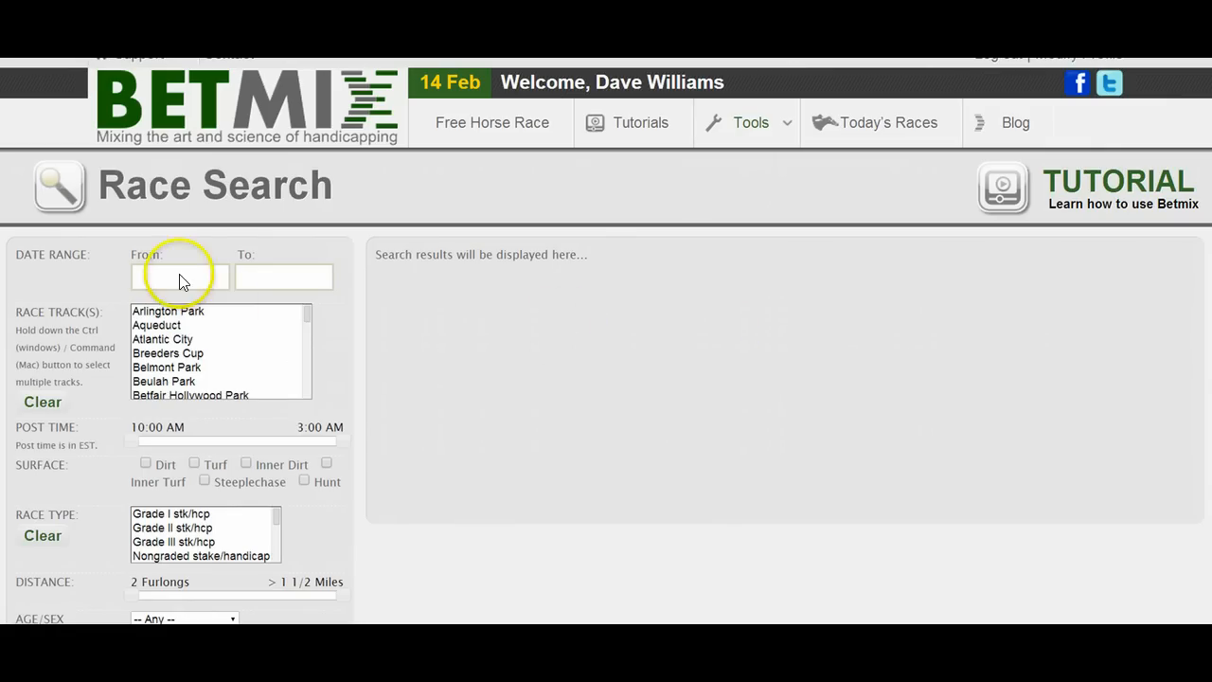
pyautogui.click(179, 275)
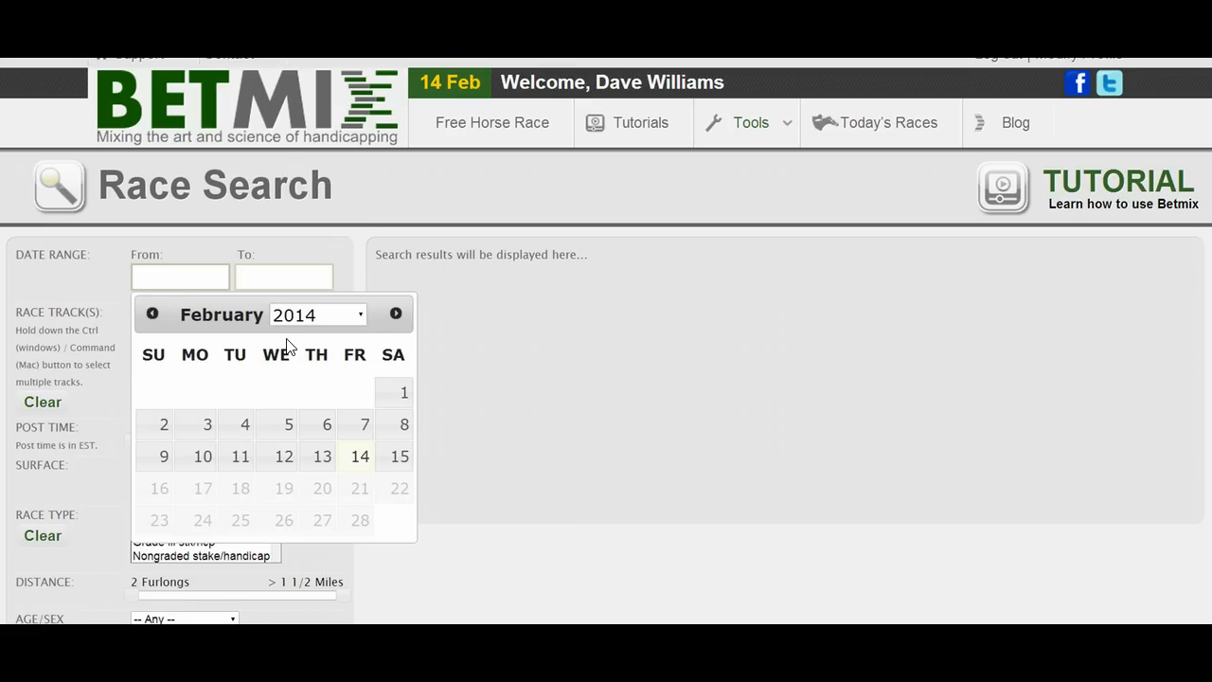
pyautogui.click(154, 314)
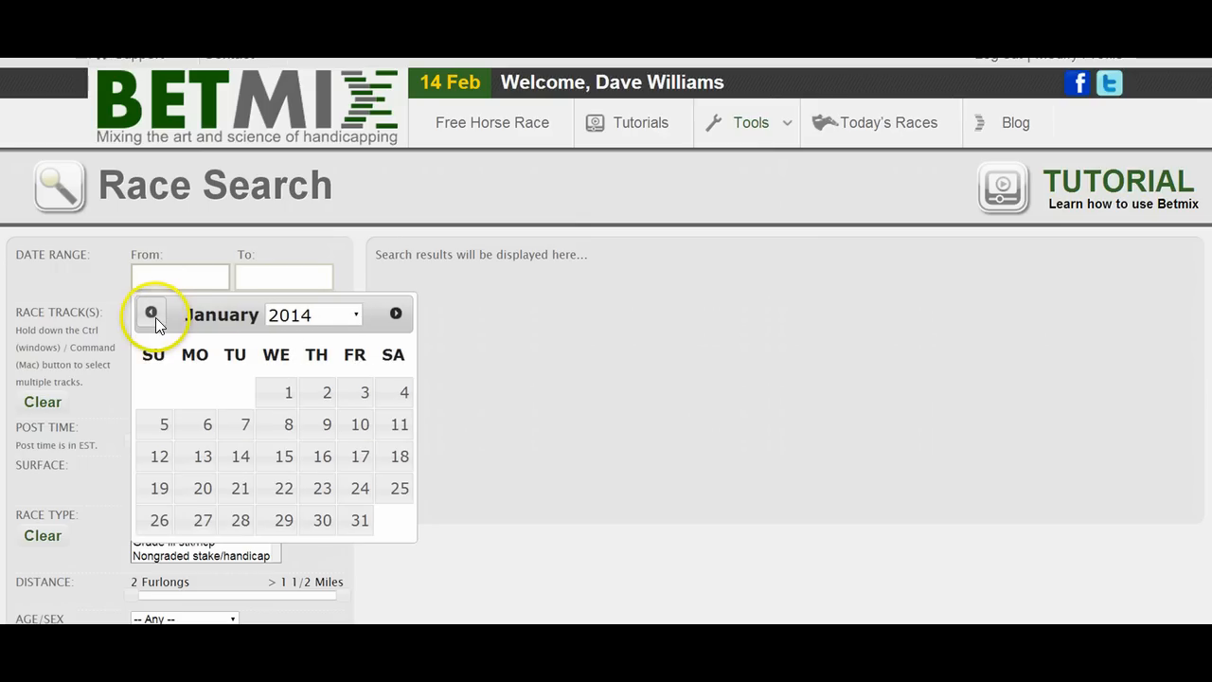
pyautogui.click(287, 398)
pyautogui.click(290, 275)
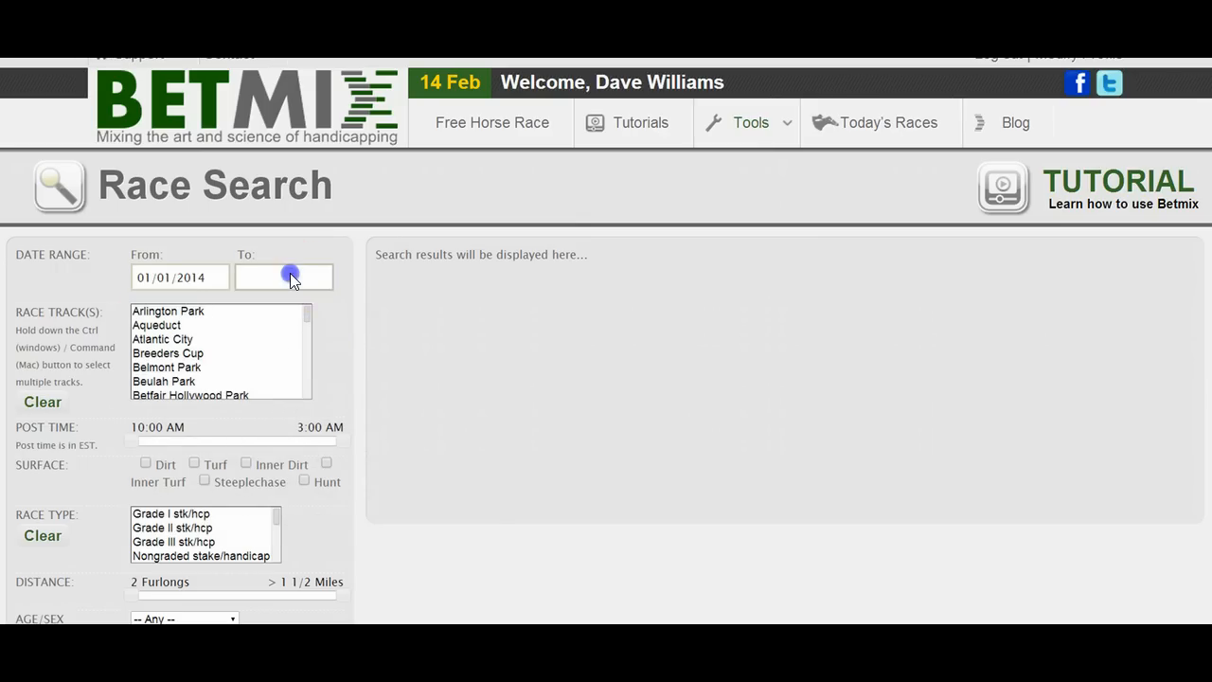
pyautogui.click(464, 459)
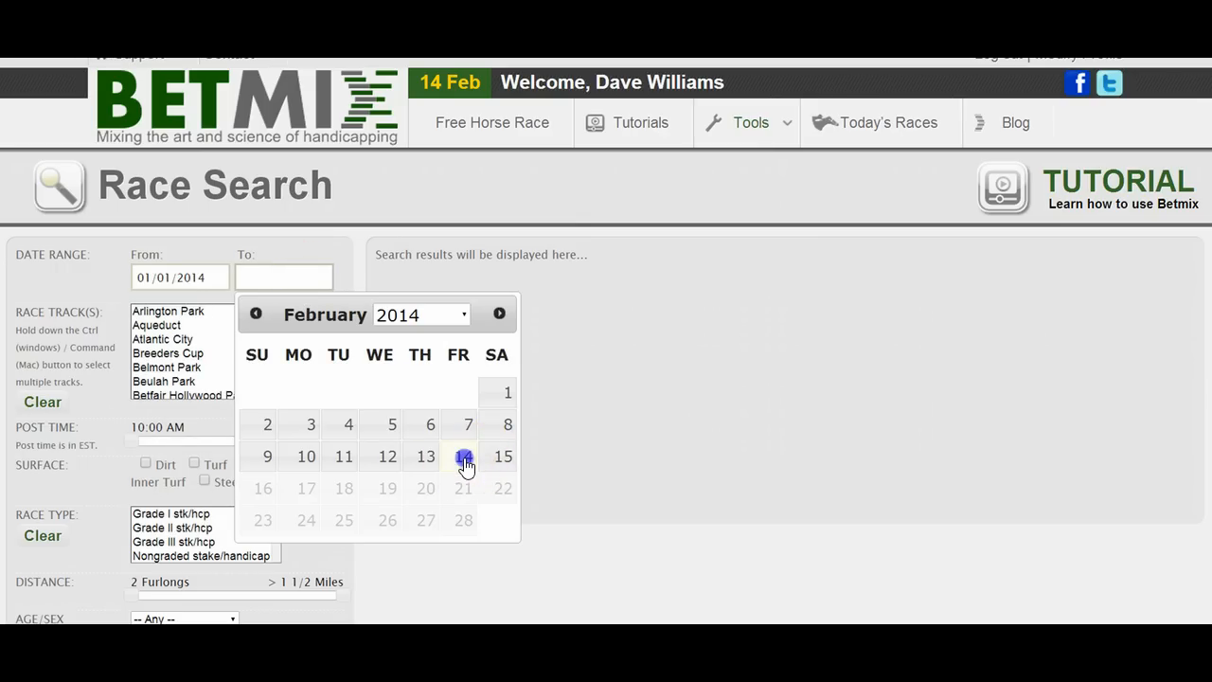
# Select Gulfstream Park as the race track for the search
pyautogui.moveTo(305, 314); pyautogui.dragTo(300, 343)
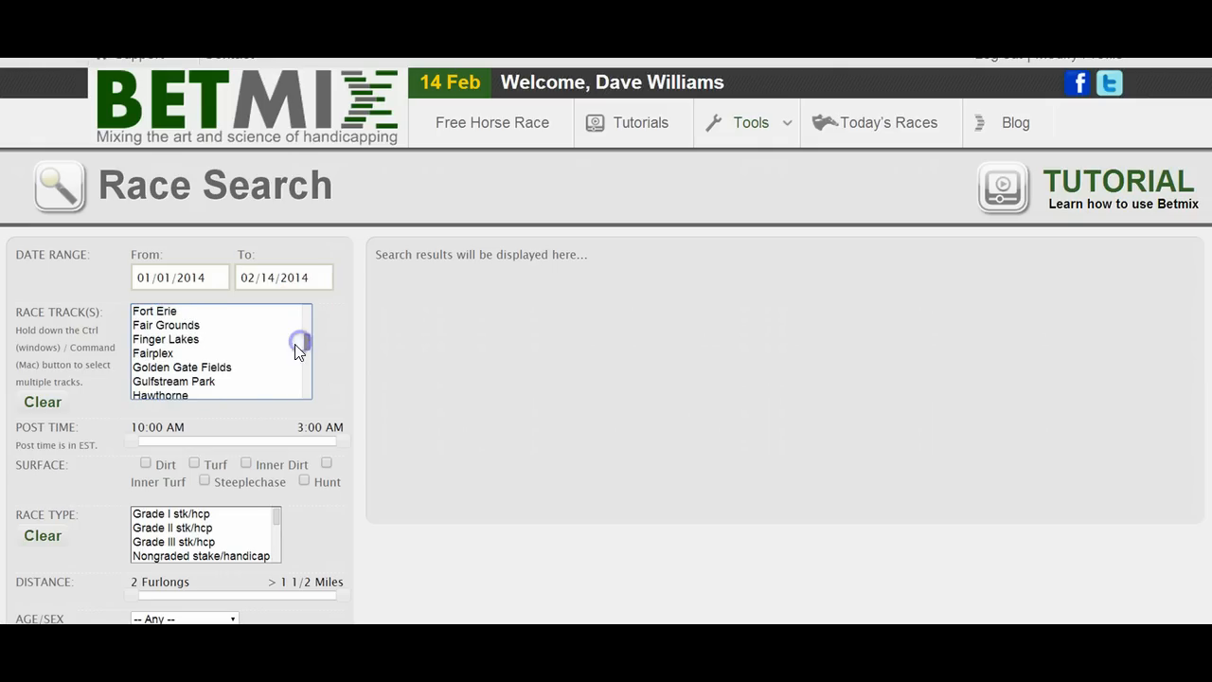
pyautogui.click(227, 383)
pyautogui.scroll(-1, 226, 389)
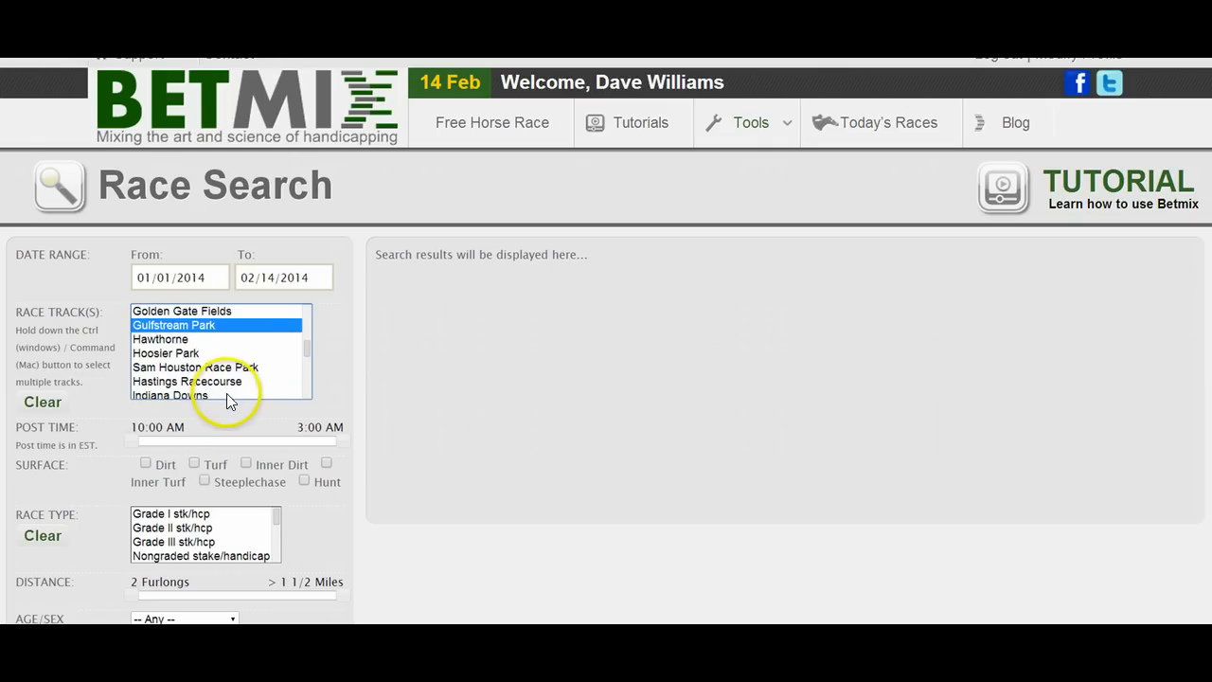
# Limit the search to turf races, set both ends of the distance range to 1 mile, and find the matching races
pyautogui.click(195, 464)
pyautogui.scroll(-5, 209, 536)
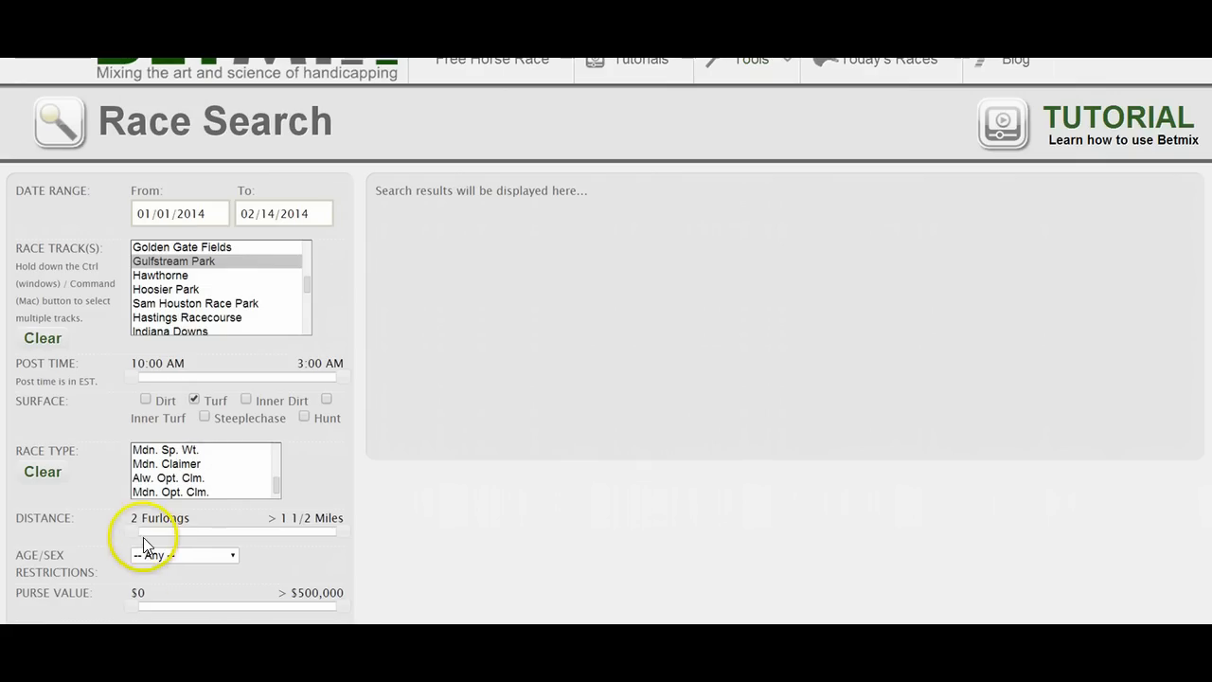
pyautogui.moveTo(143, 537); pyautogui.dragTo(264, 534)
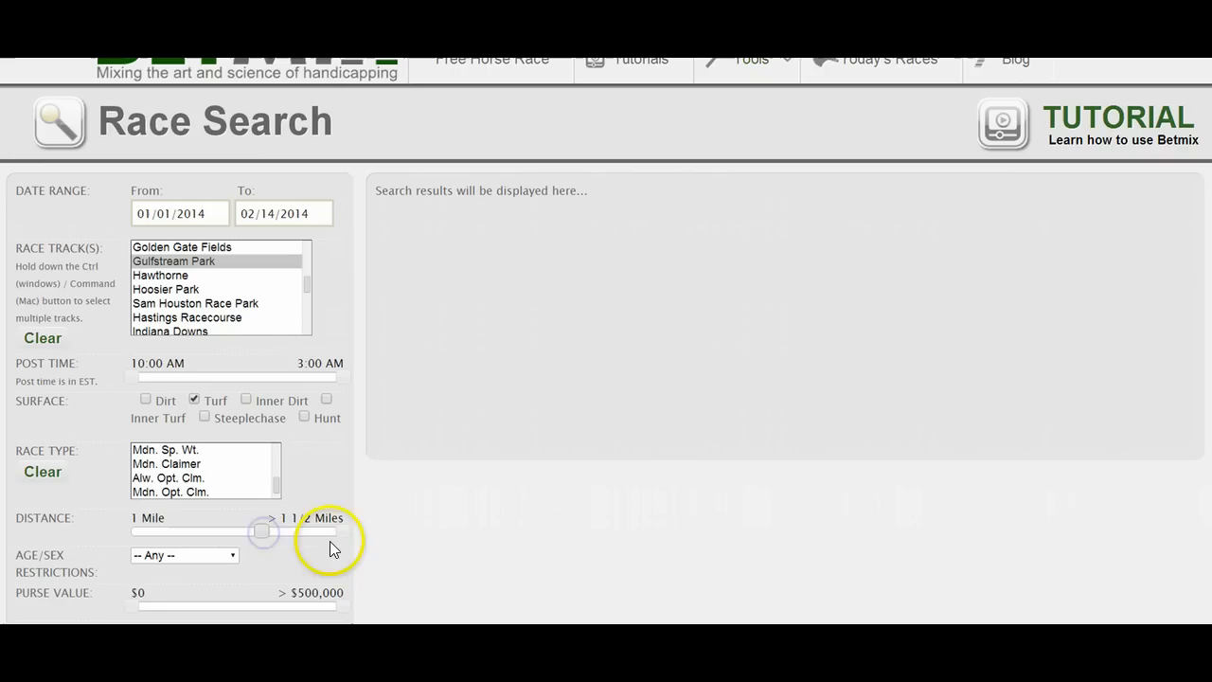
pyautogui.moveTo(339, 533); pyautogui.dragTo(267, 541)
pyautogui.scroll(-2, 243, 532)
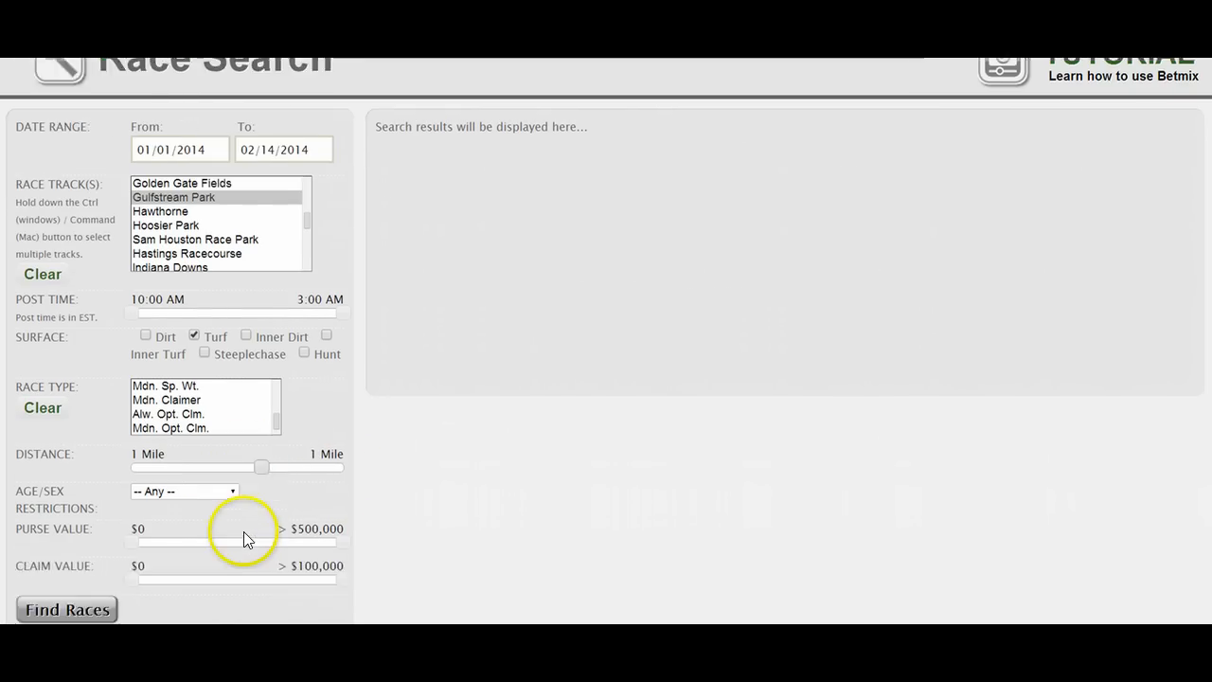
pyautogui.click(95, 547)
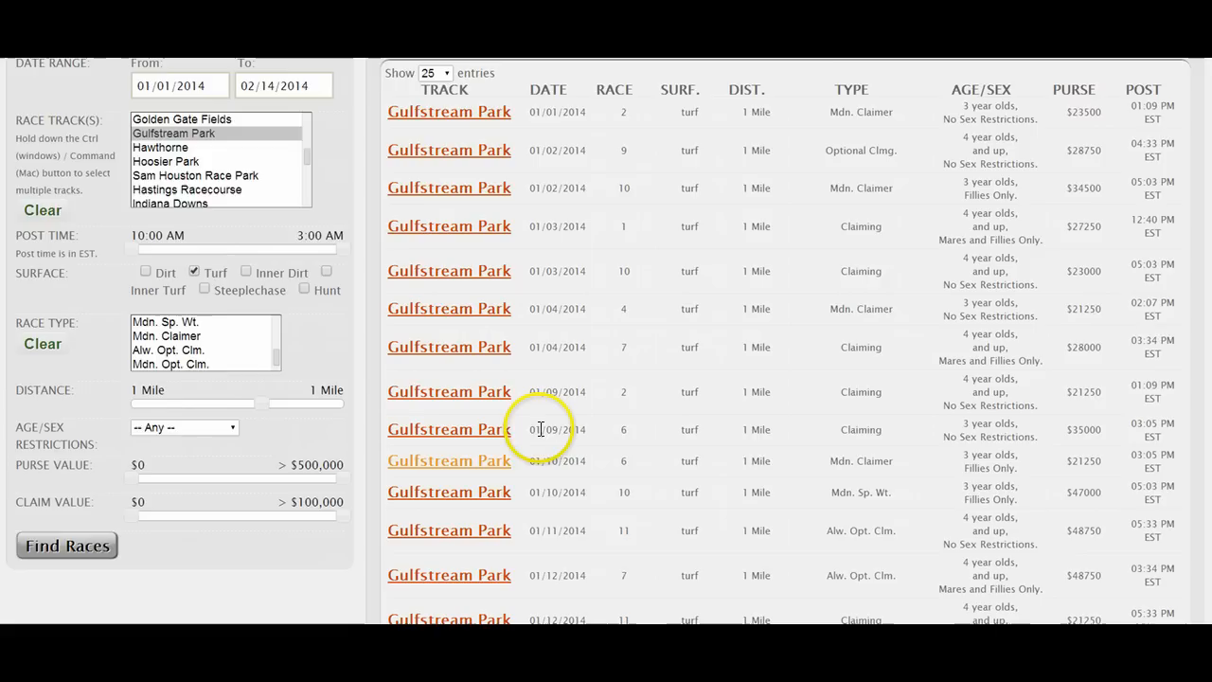
# Look through the Gulfstream Park search results and sort them by race type
pyautogui.scroll(-3, 543, 413)
pyautogui.scroll(-8, 542, 404)
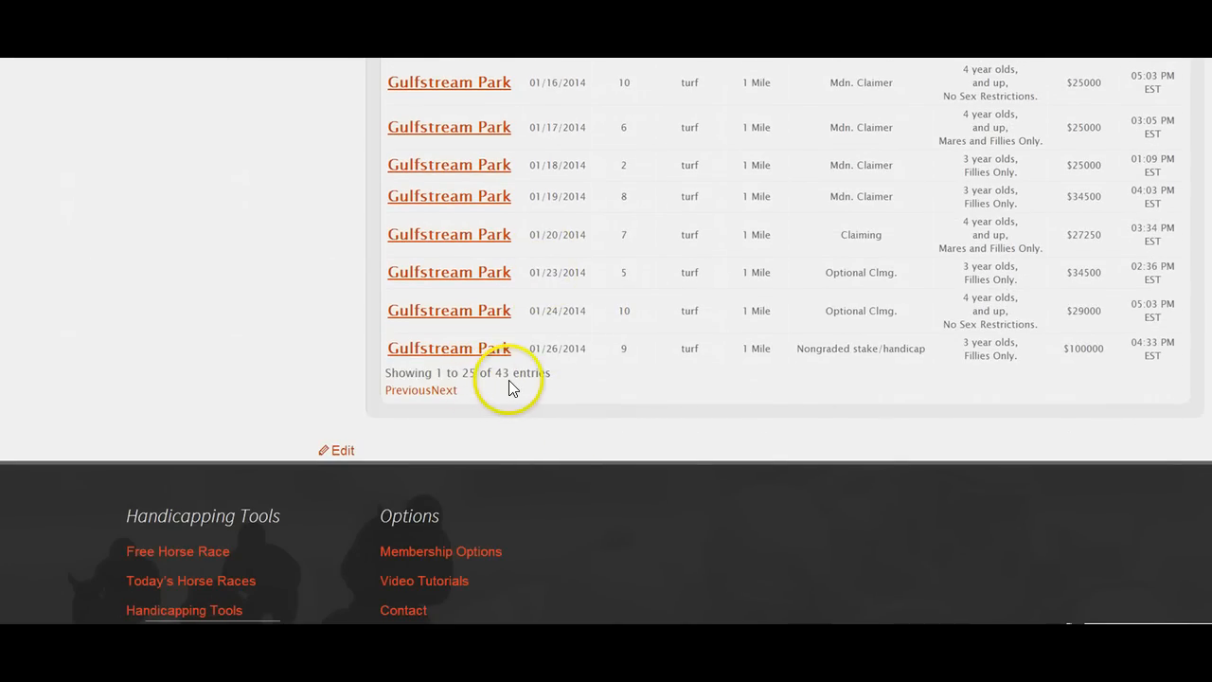
pyautogui.scroll(6, 508, 380)
pyautogui.scroll(3, 512, 377)
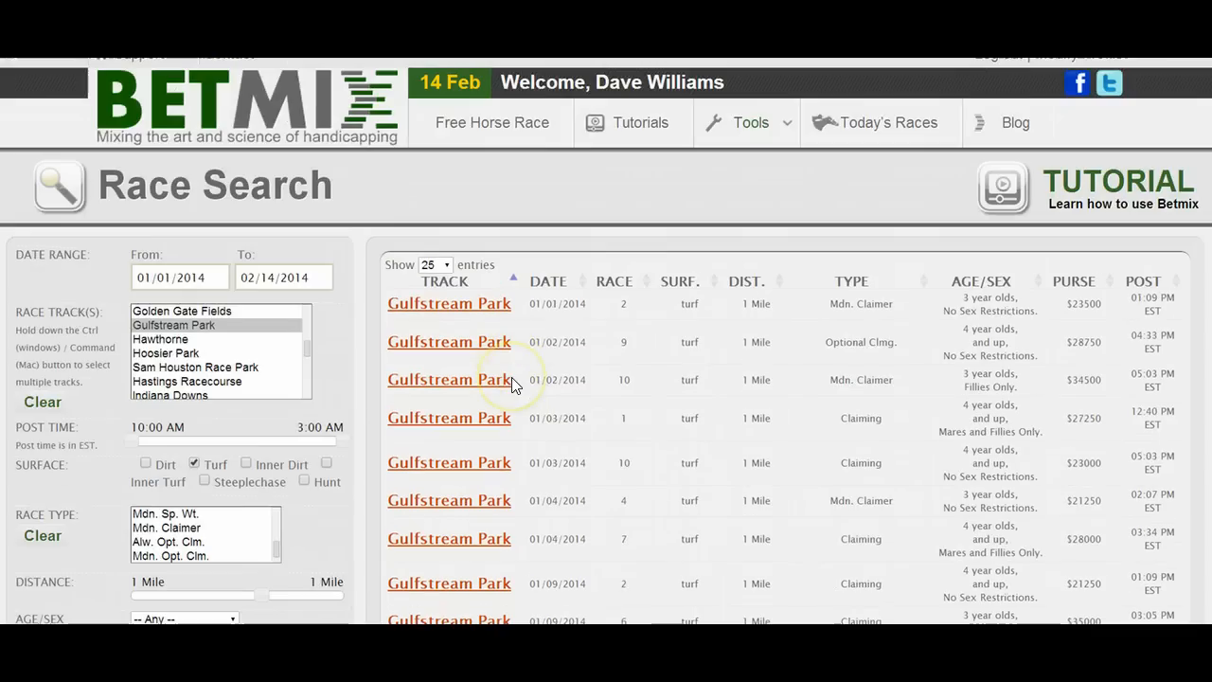
pyautogui.click(842, 284)
pyautogui.scroll(-10, 841, 331)
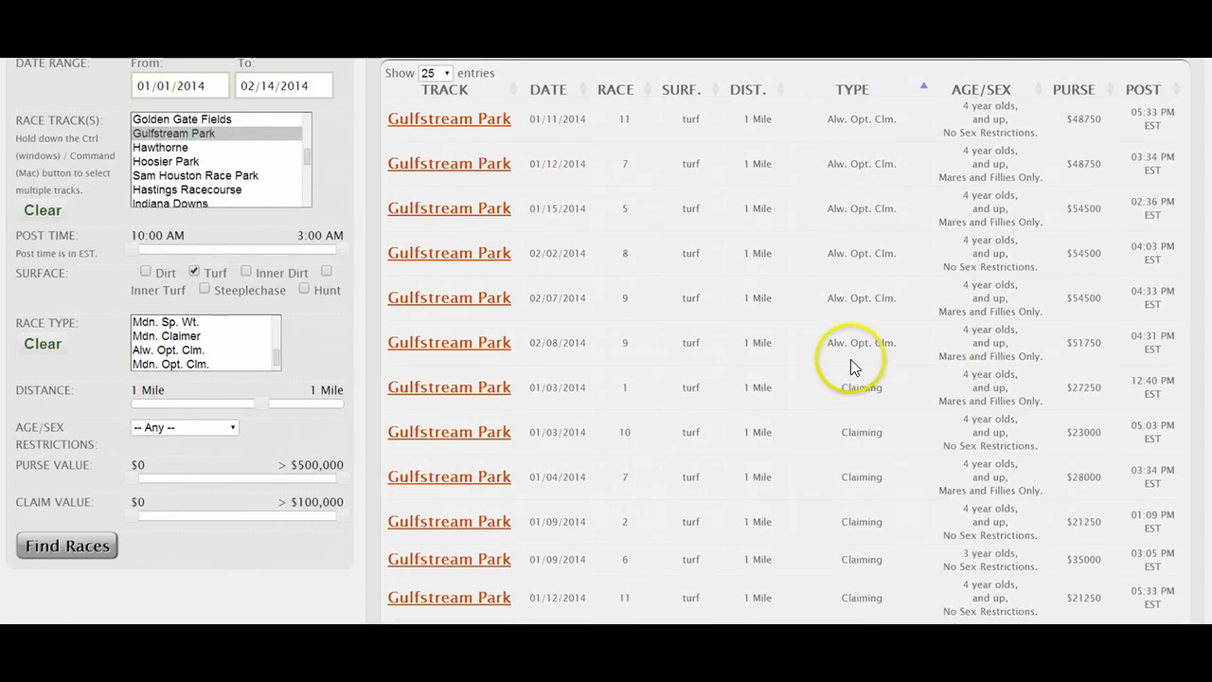
pyautogui.scroll(-1, 864, 417)
pyautogui.scroll(10, 864, 441)
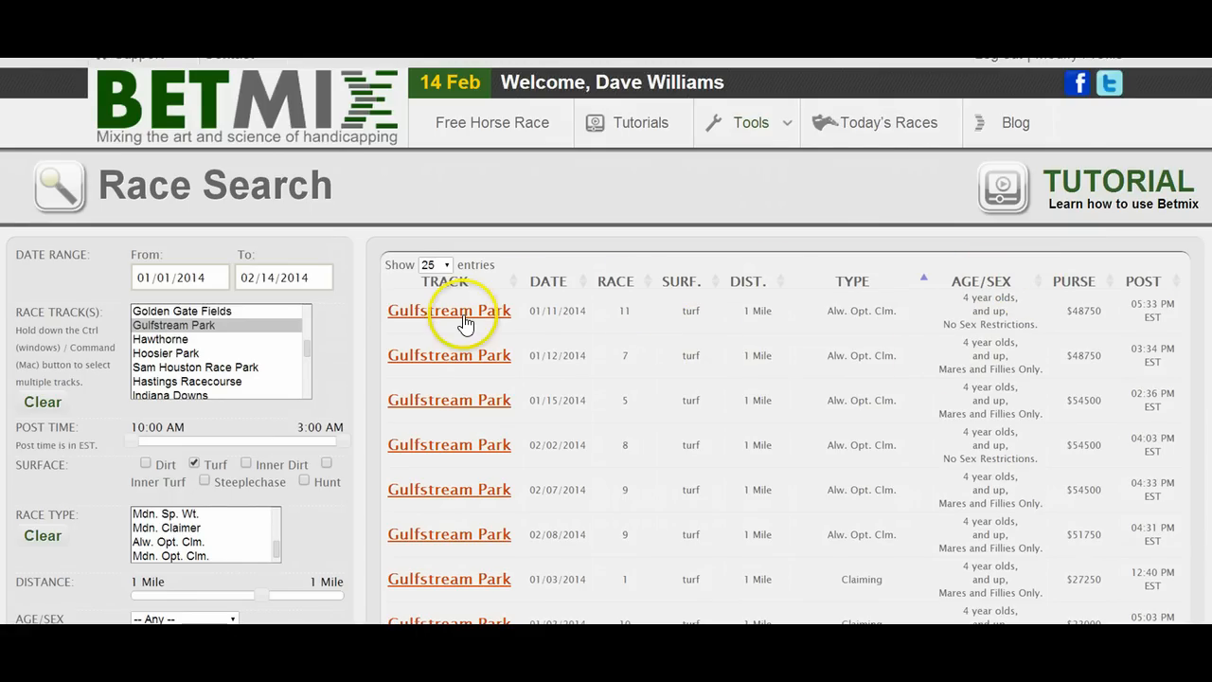
# Examine the allowance optional claiming and claiming races in the sorted results, plus the available track and race type filters
pyautogui.scroll(-1, 465, 324)
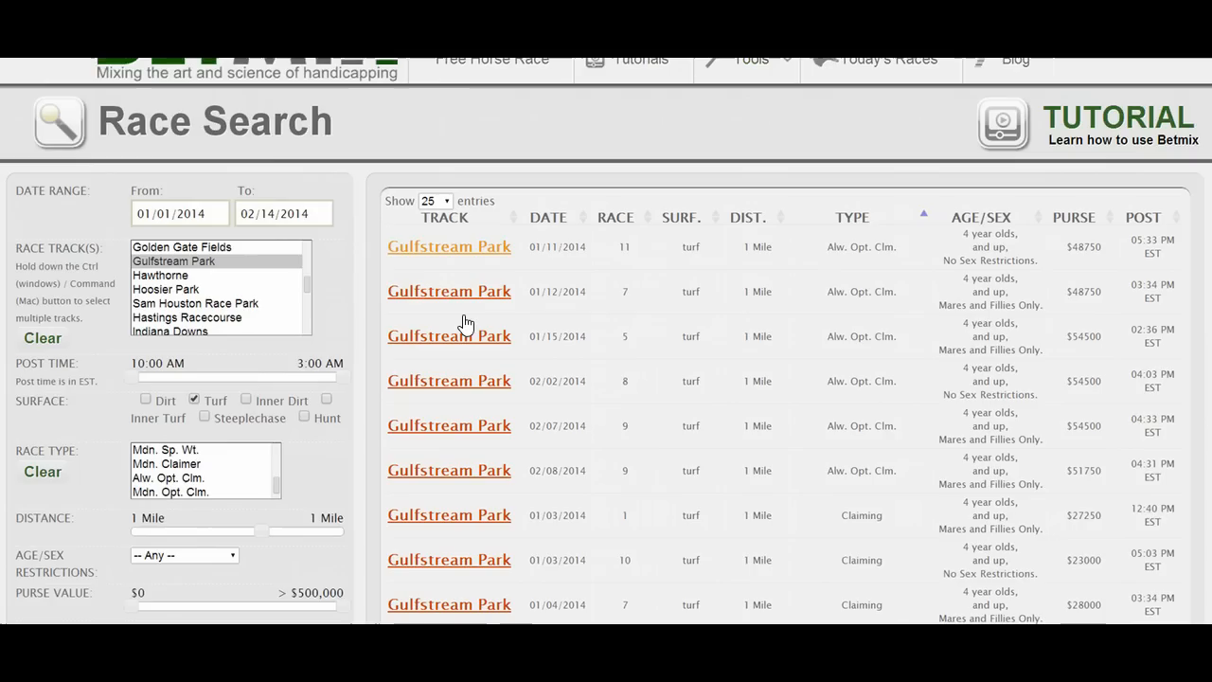
pyautogui.click(462, 301)
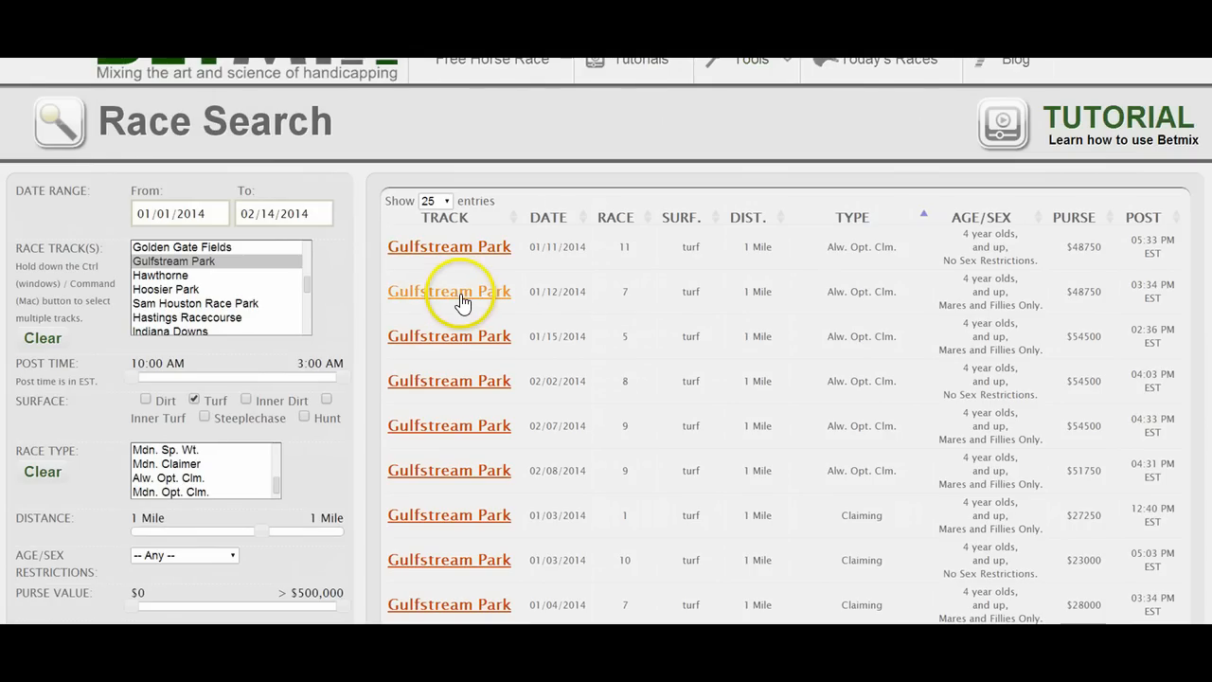
pyautogui.scroll(-3, 466, 347)
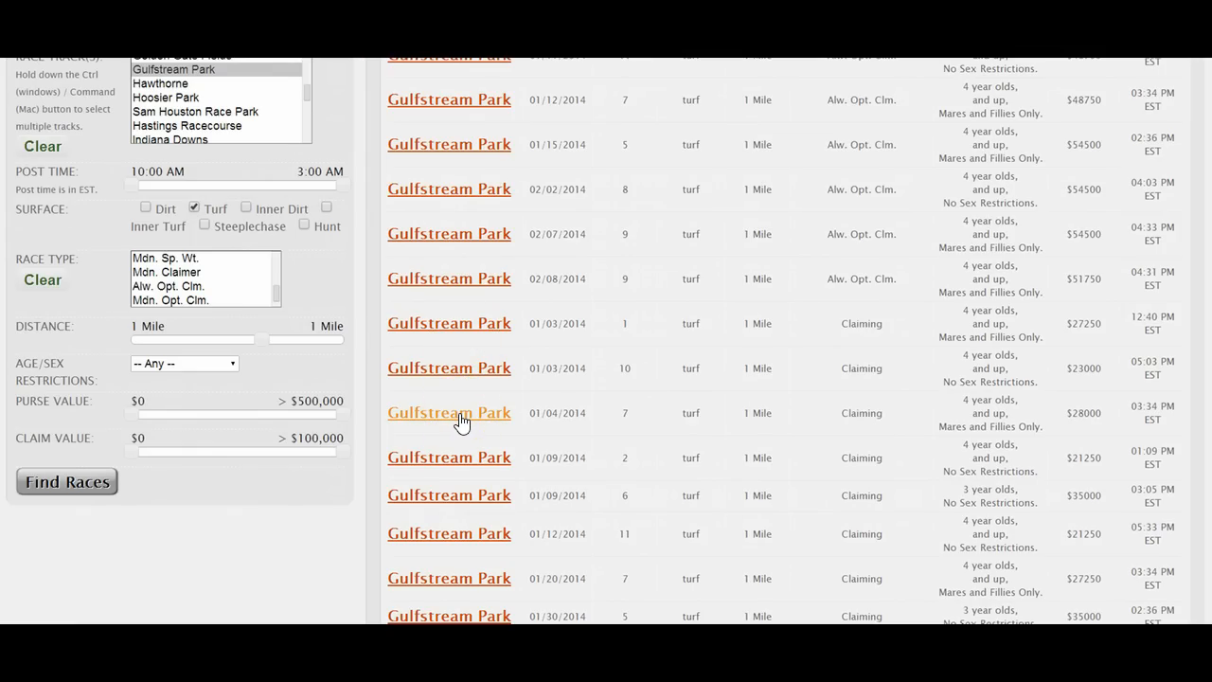
pyautogui.scroll(3, 459, 421)
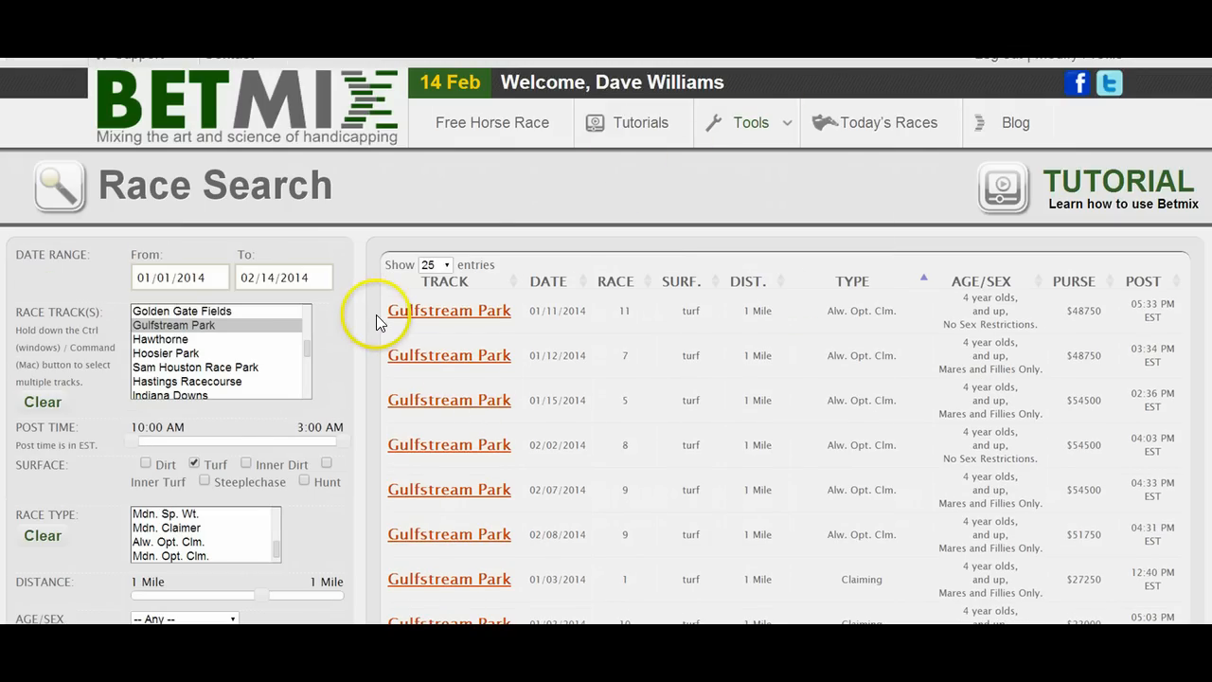
pyautogui.scroll(-3, 379, 315)
pyautogui.scroll(3, 379, 315)
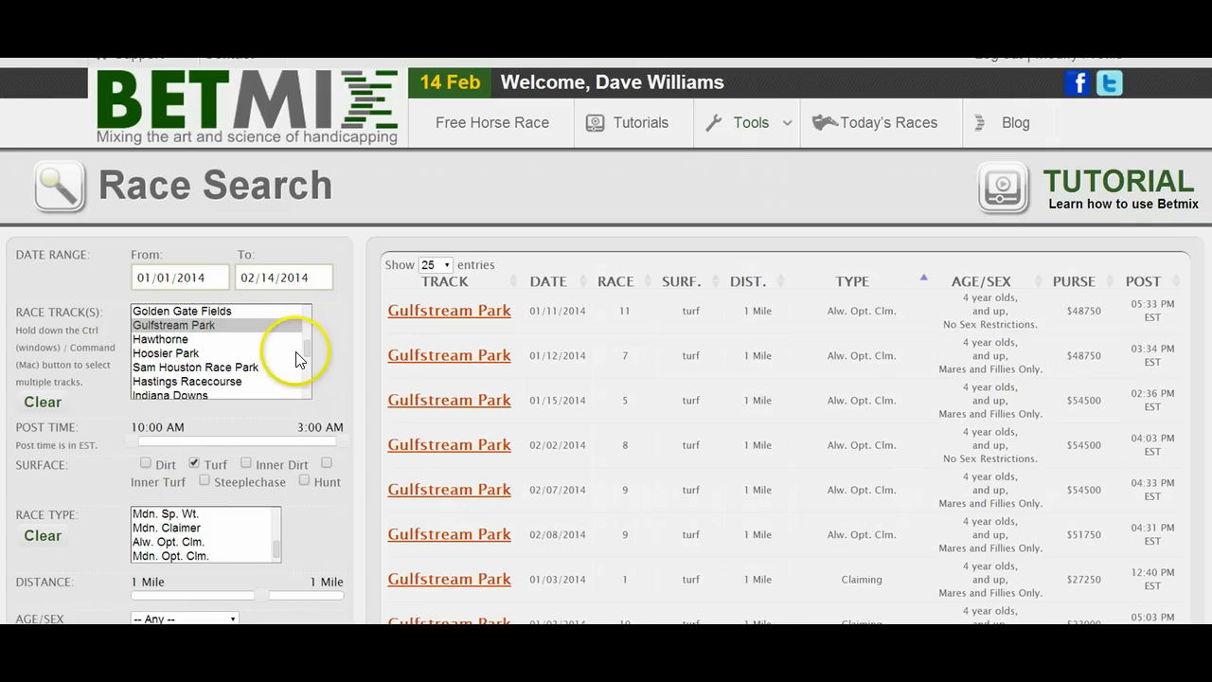
pyautogui.moveTo(307, 346); pyautogui.dragTo(307, 312)
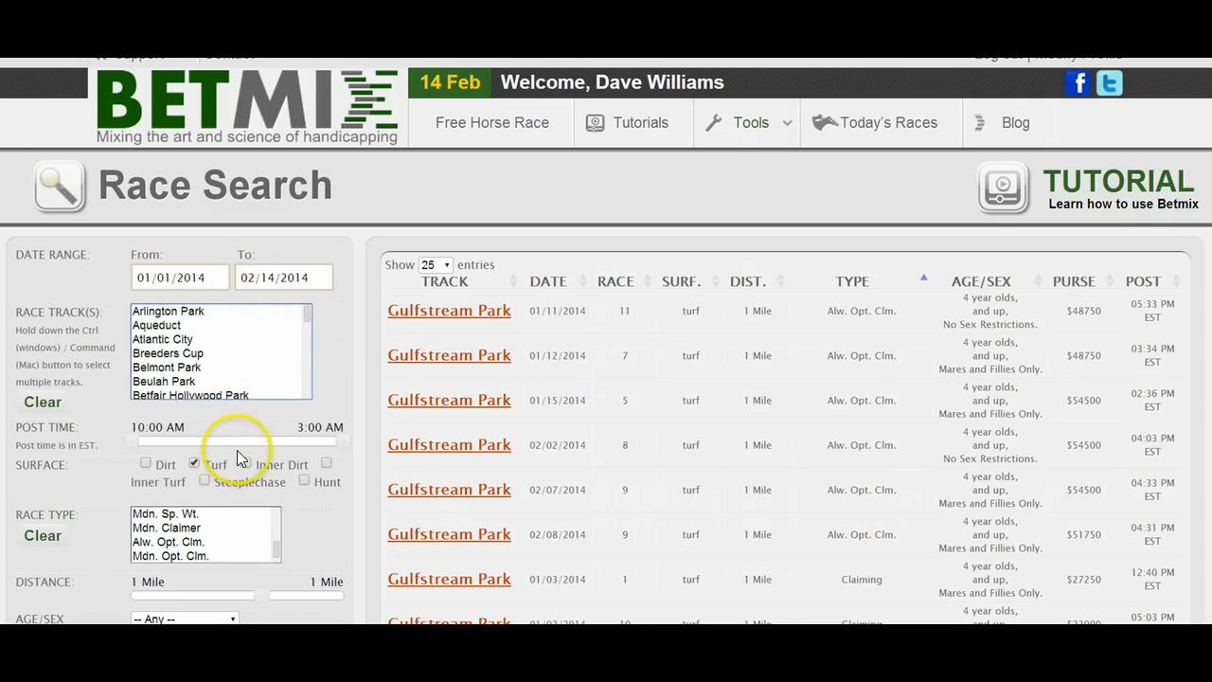
pyautogui.scroll(-3, 246, 531)
pyautogui.scroll(2, 352, 371)
# Open the Mix Library tool and search it for mixes with any track, surface, distance and condition
pyautogui.moveTo(800, 108)
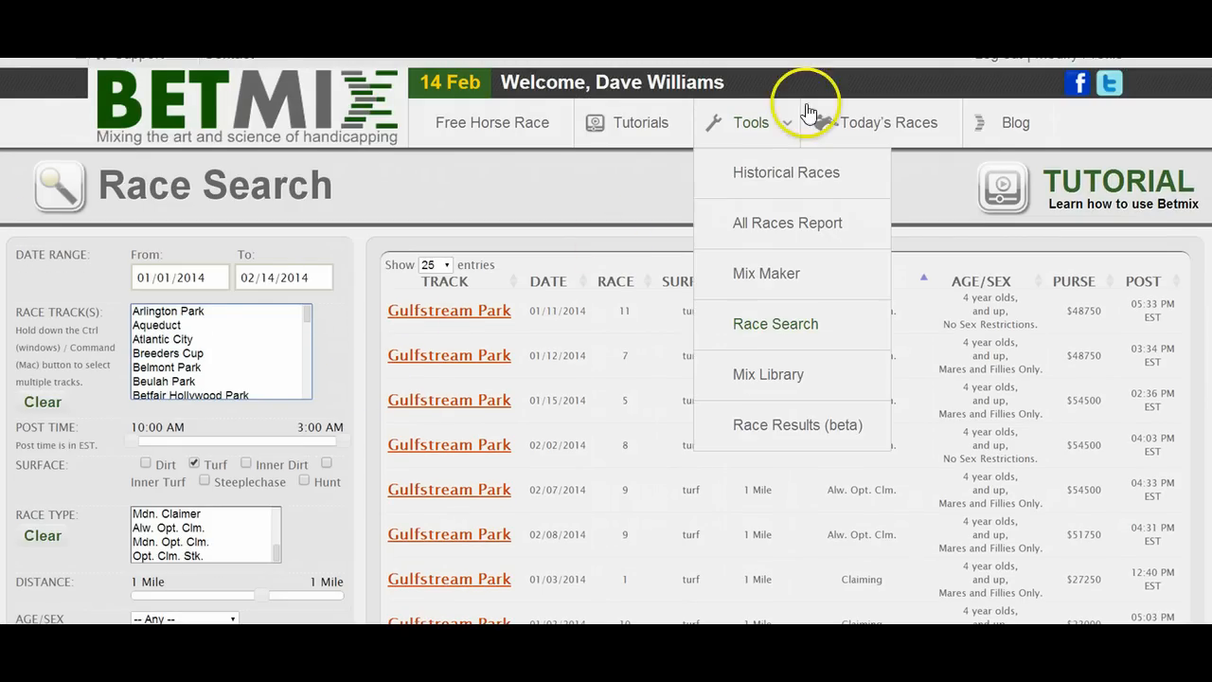
pyautogui.click(768, 382)
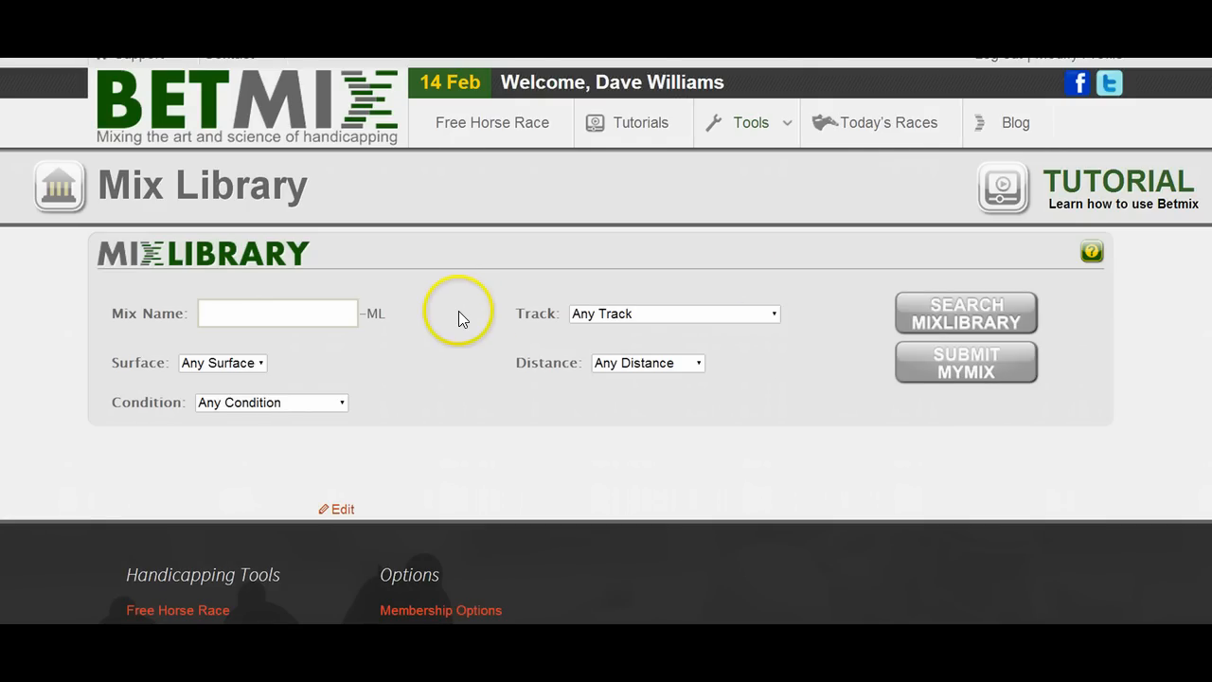
pyautogui.scroll(-1, 483, 308)
pyautogui.click(959, 258)
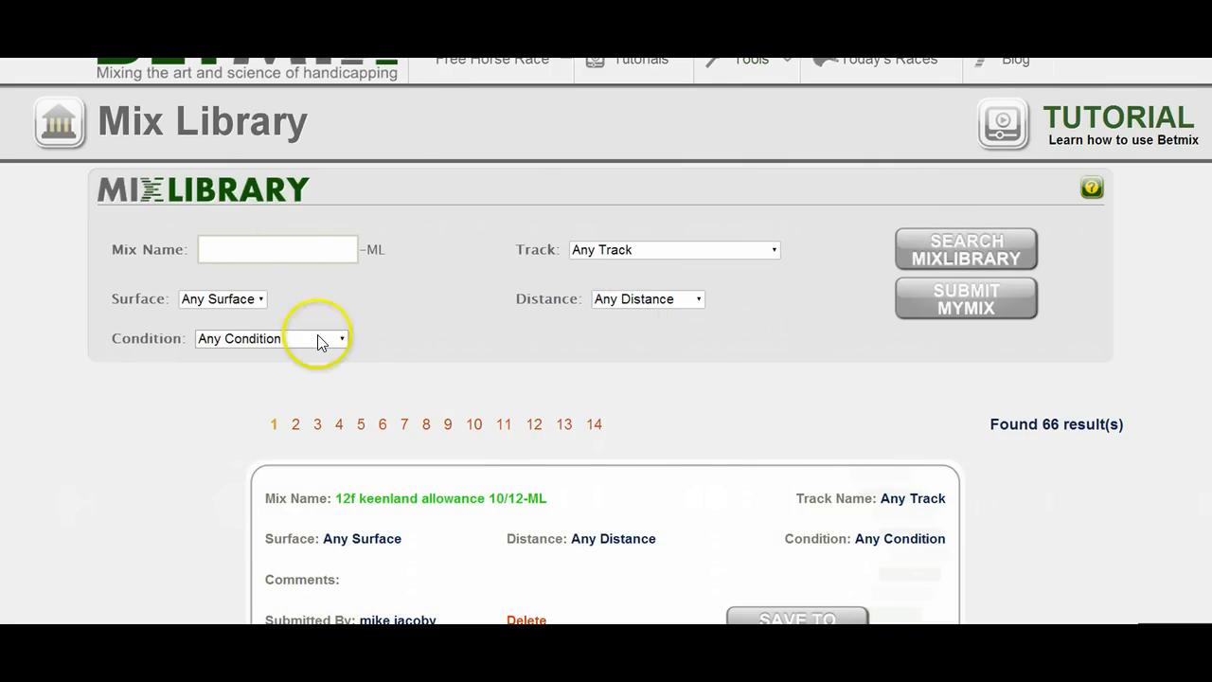
# Examine the first page of mixes in the library, including their tracks, surfaces, distances, conditions and comments
pyautogui.scroll(-2, 573, 269)
pyautogui.scroll(-1, 585, 274)
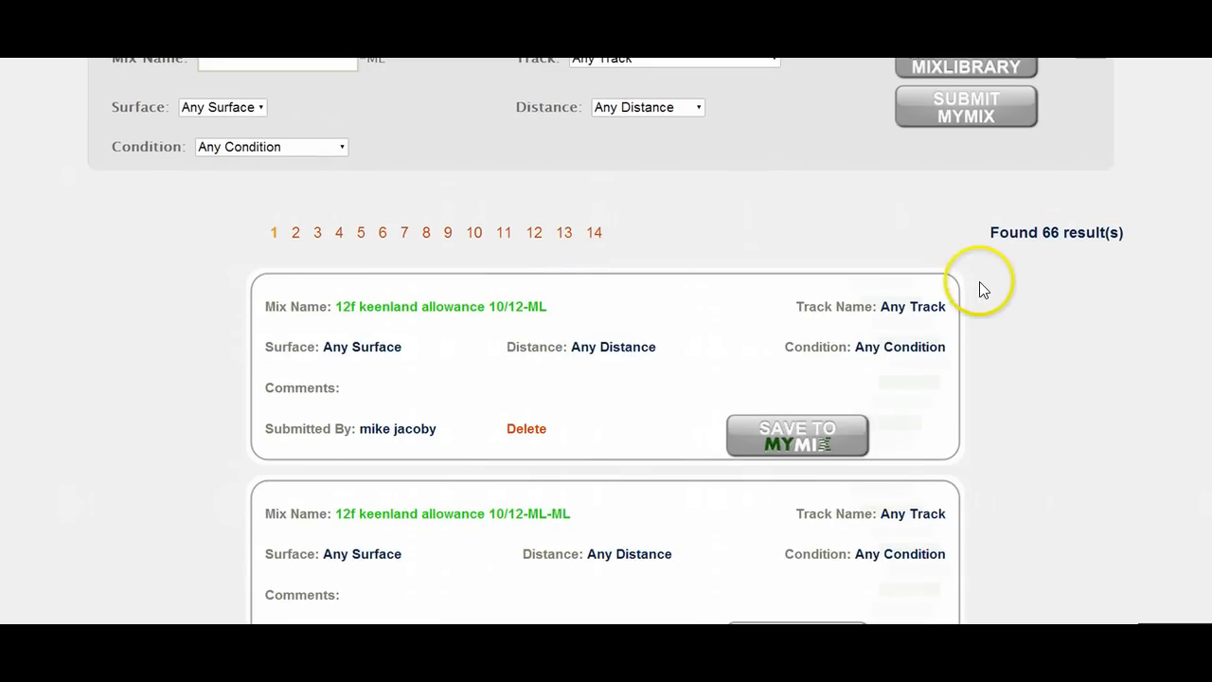
pyautogui.scroll(-6, 982, 289)
pyautogui.scroll(5, 993, 280)
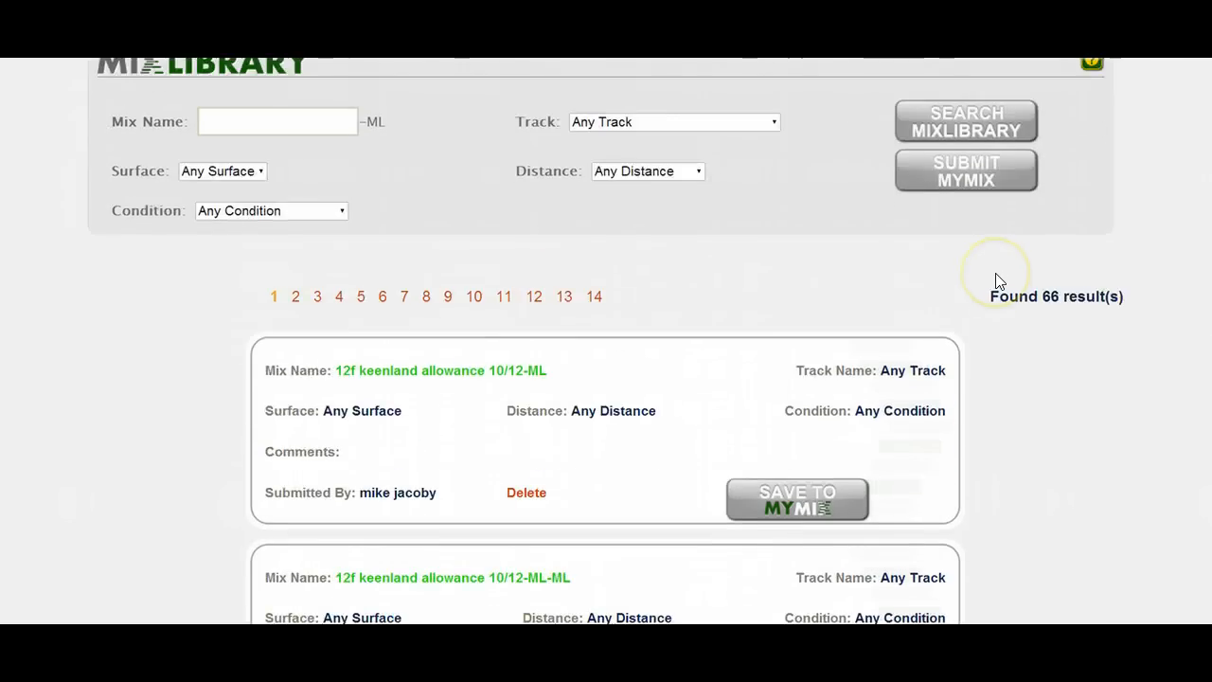
pyautogui.scroll(-3, 995, 274)
pyautogui.scroll(-8, 994, 272)
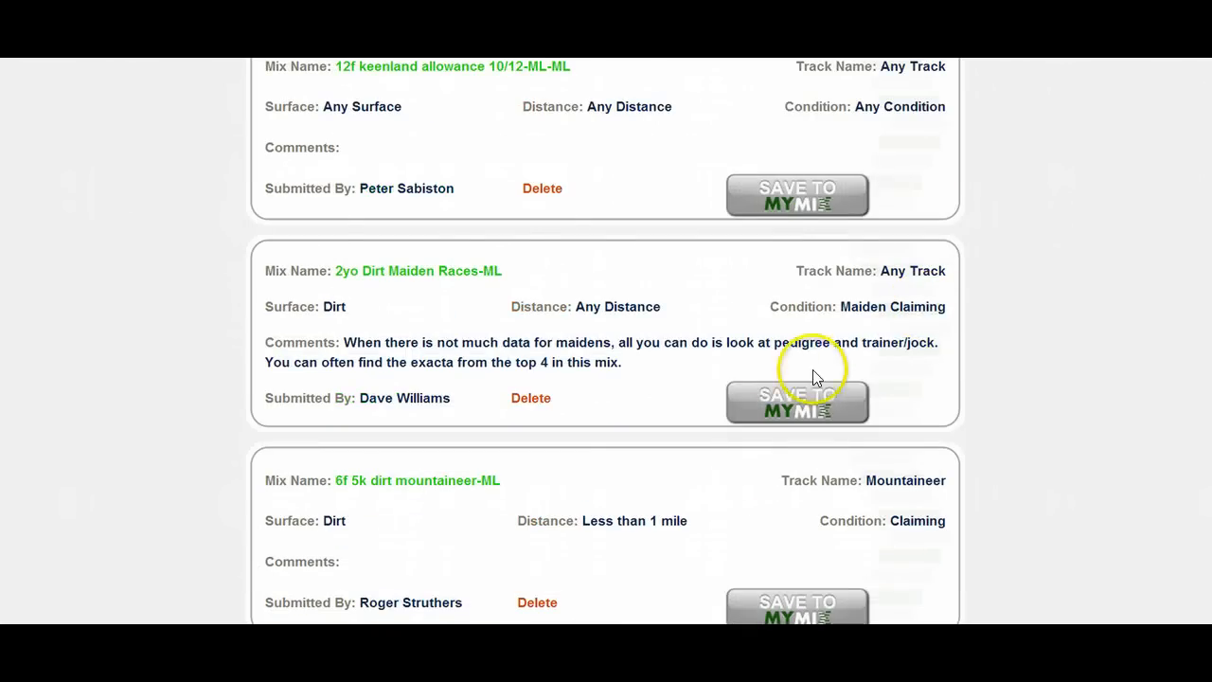
pyautogui.scroll(-4, 695, 354)
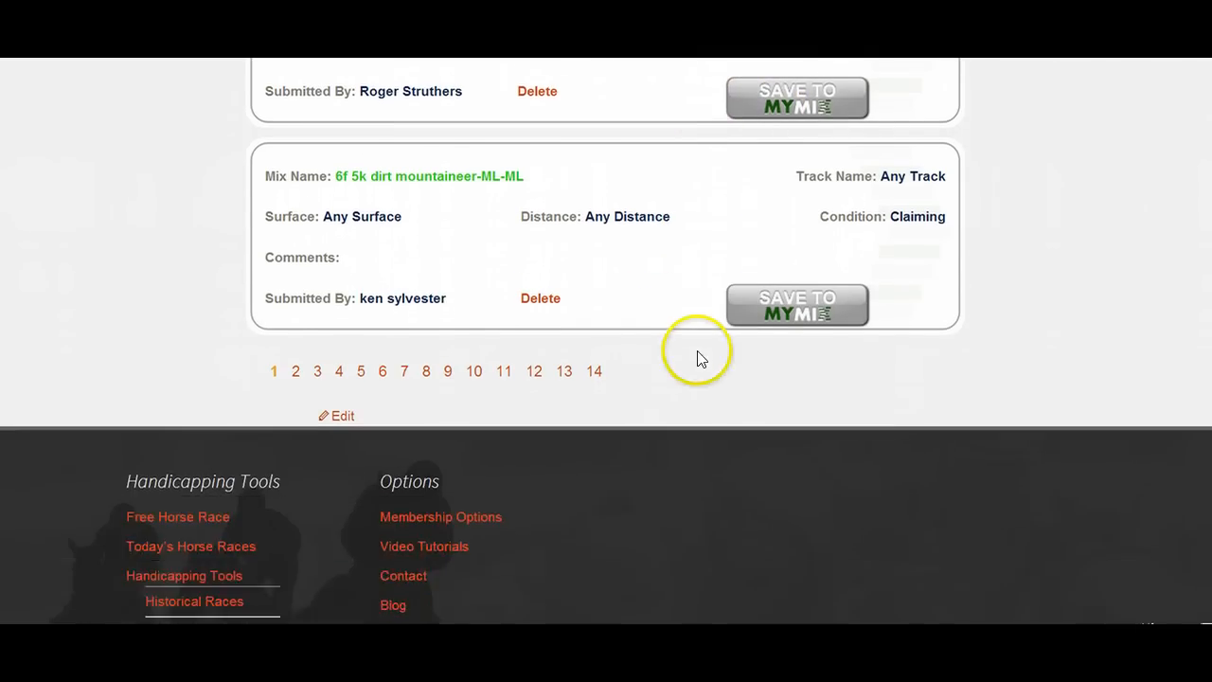
pyautogui.scroll(2, 748, 313)
pyautogui.scroll(15, 785, 322)
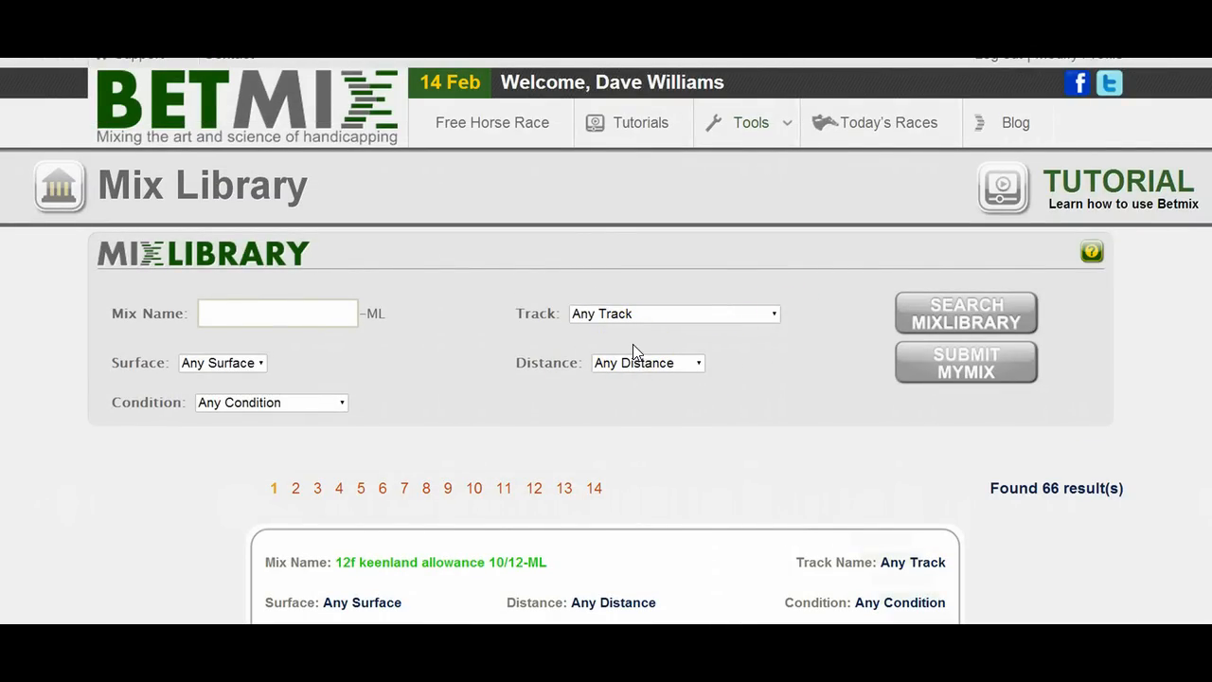
# Open the Race Results (beta) tool and review the Gulfstream Park rankings, finishes and betting returns for 01/10/2014
pyautogui.moveTo(749, 123)
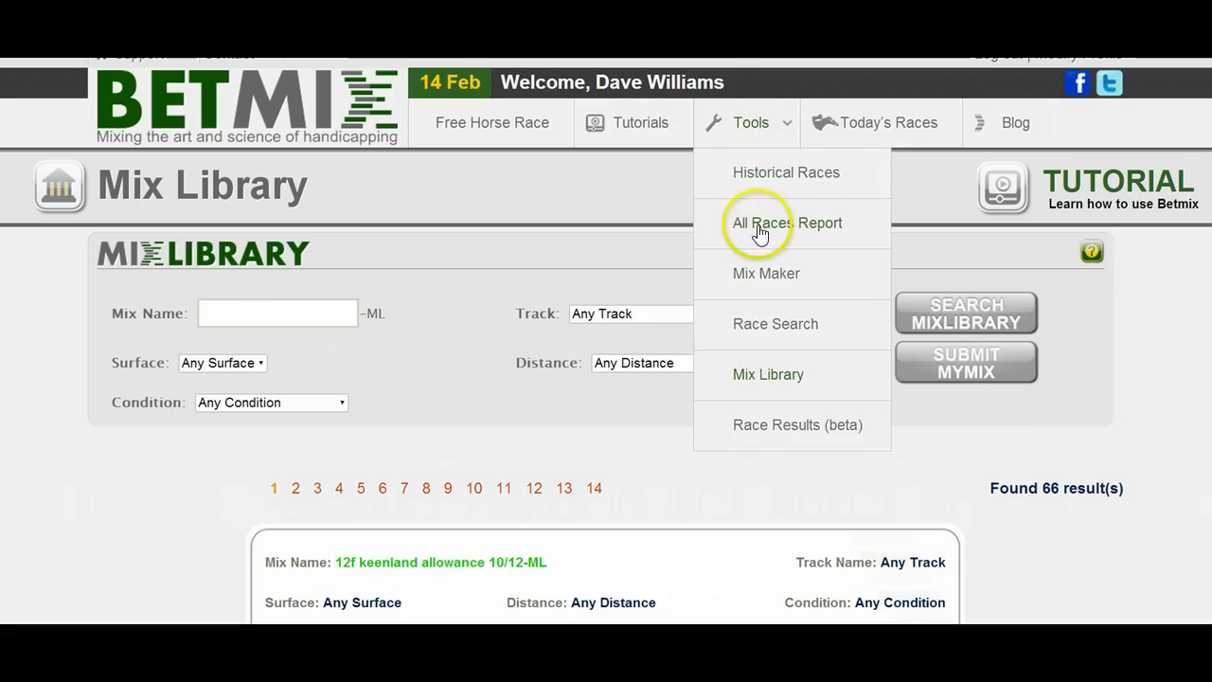
pyautogui.click(773, 432)
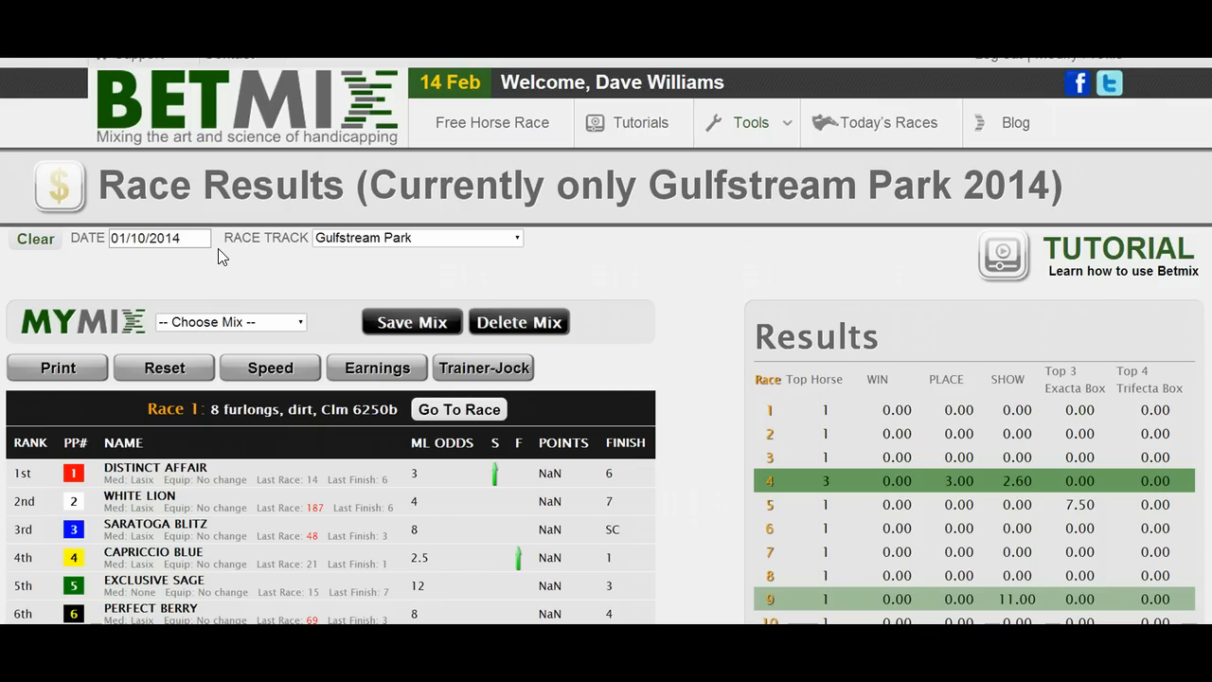
pyautogui.scroll(-3, 218, 248)
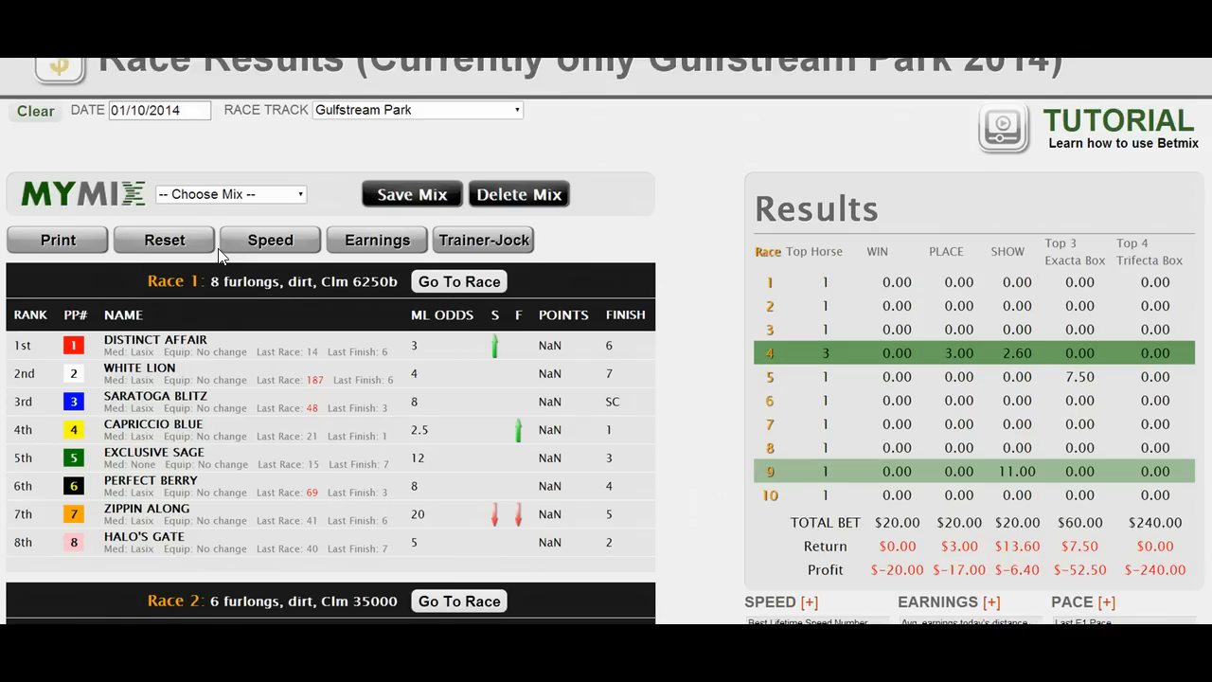
pyautogui.scroll(1, 218, 248)
pyautogui.scroll(-1, 517, 279)
pyautogui.scroll(-6, 317, 162)
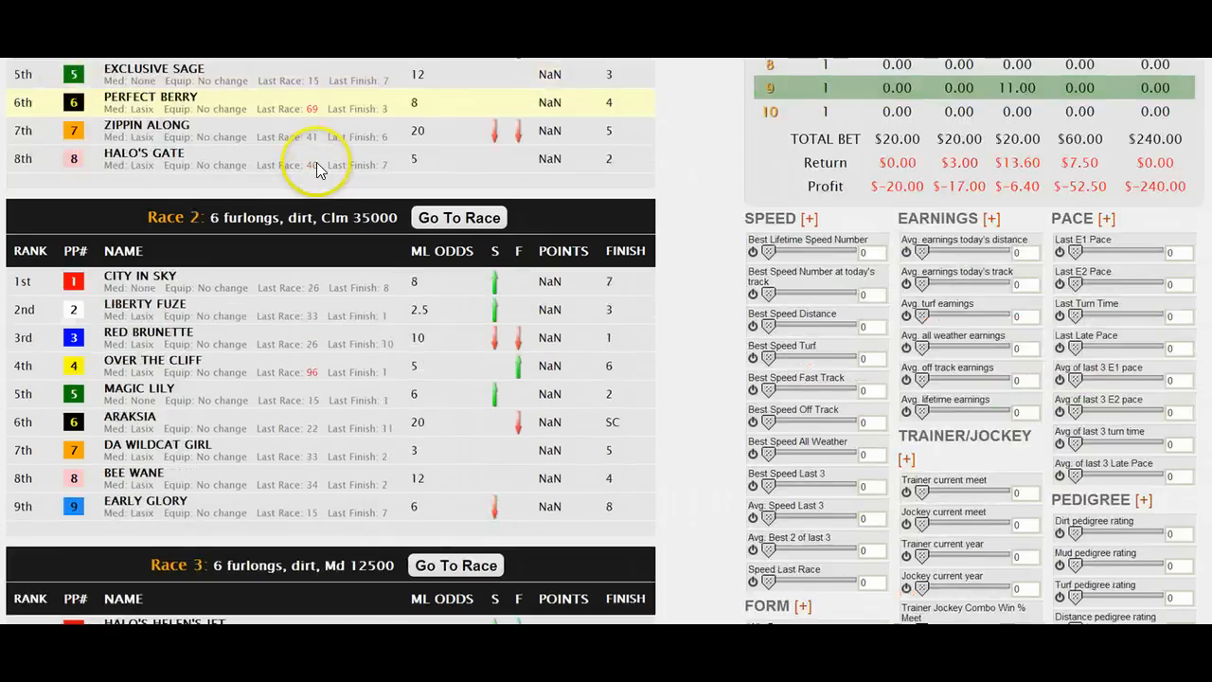
pyautogui.scroll(6, 317, 162)
pyautogui.scroll(-1, 316, 162)
pyautogui.scroll(1, 316, 162)
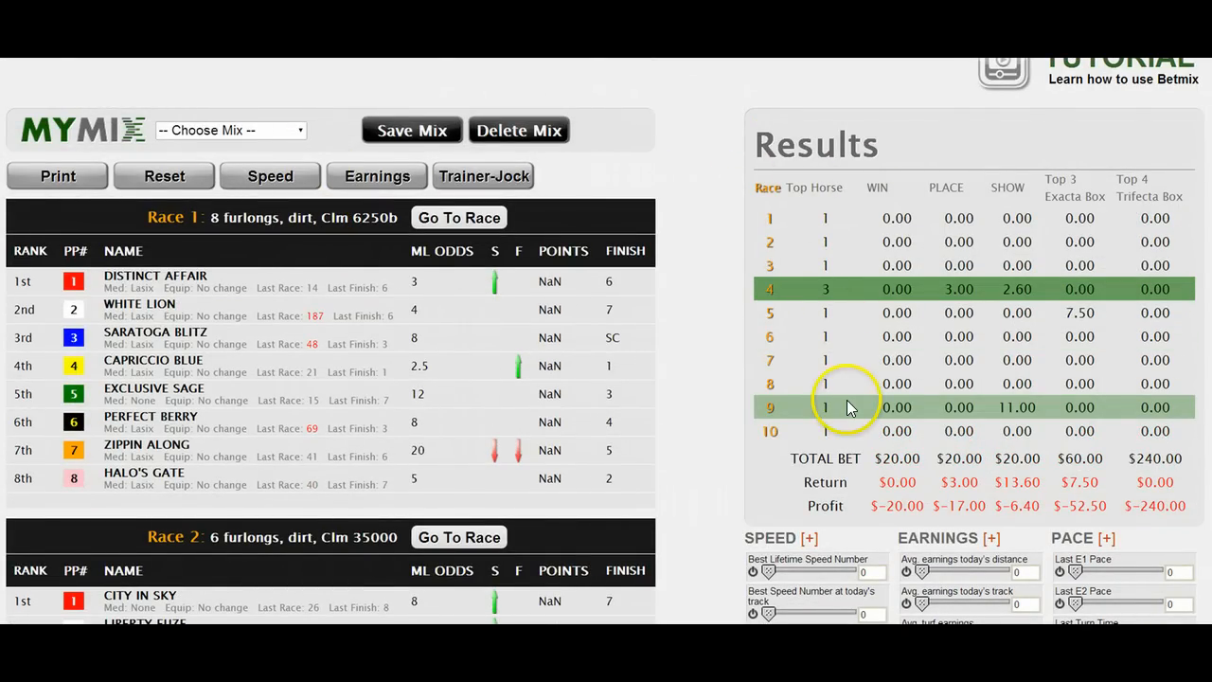
pyautogui.scroll(-1, 507, 280)
pyautogui.scroll(3, 350, 227)
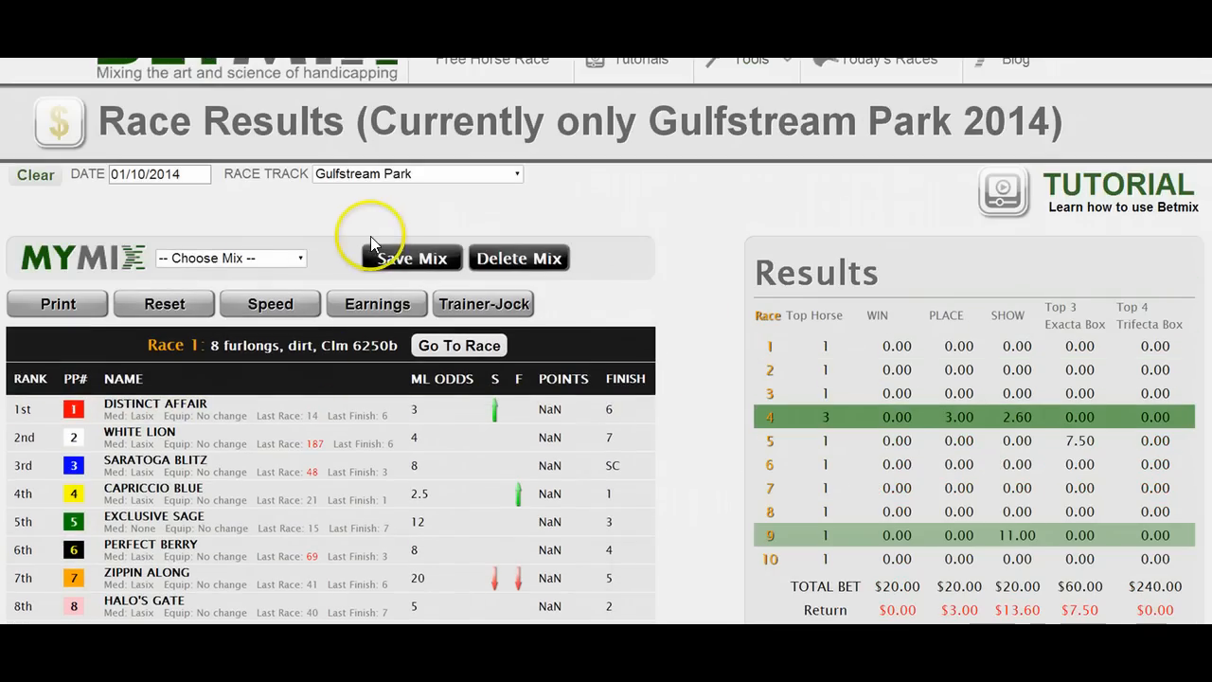
# Apply the saved GP Turf Mile mix to the Gulfstream Park race results
pyautogui.click(286, 257)
pyautogui.scroll(-15, 275, 302)
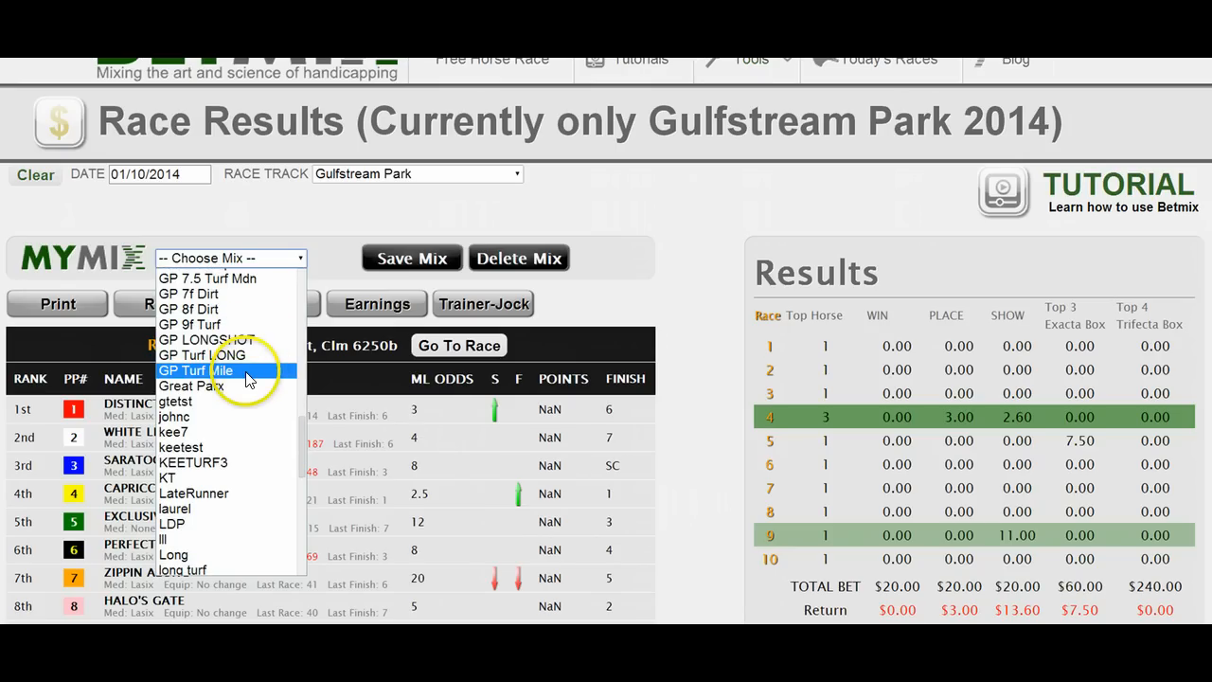
pyautogui.click(218, 370)
pyautogui.scroll(-2, 477, 398)
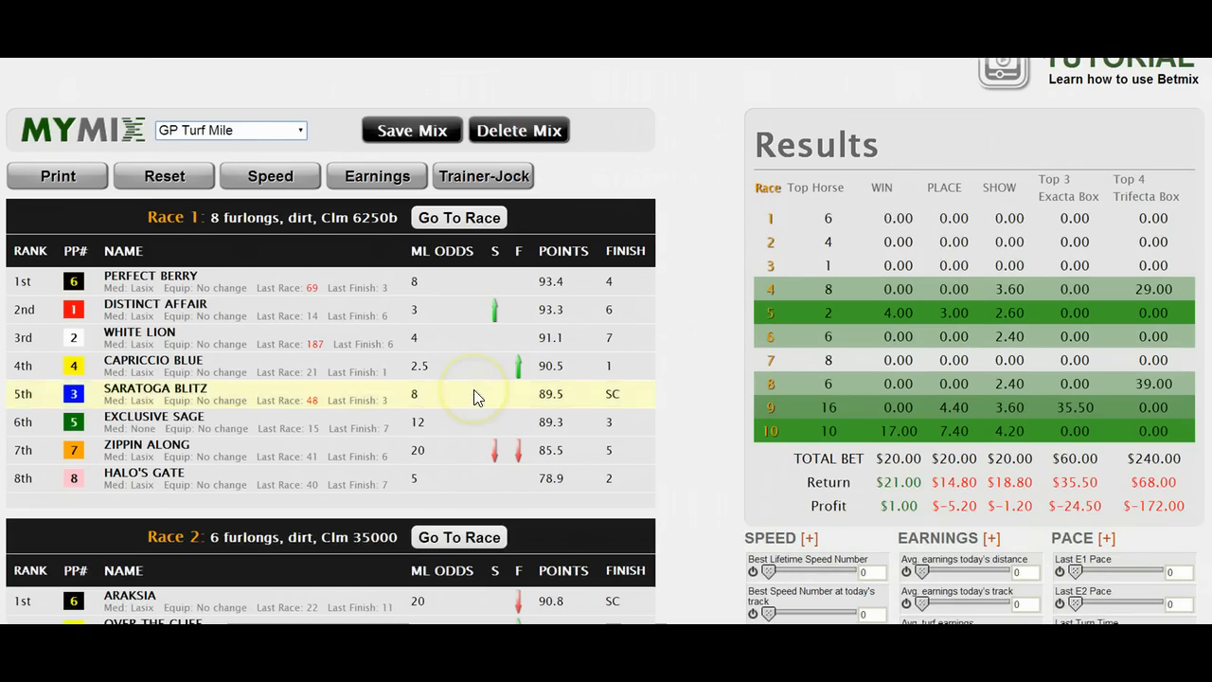
# Examine the GP Turf Mile mix's returns and compare its horse rankings with the actual finishes across the day's races
pyautogui.scroll(1, 476, 398)
pyautogui.scroll(-1, 493, 383)
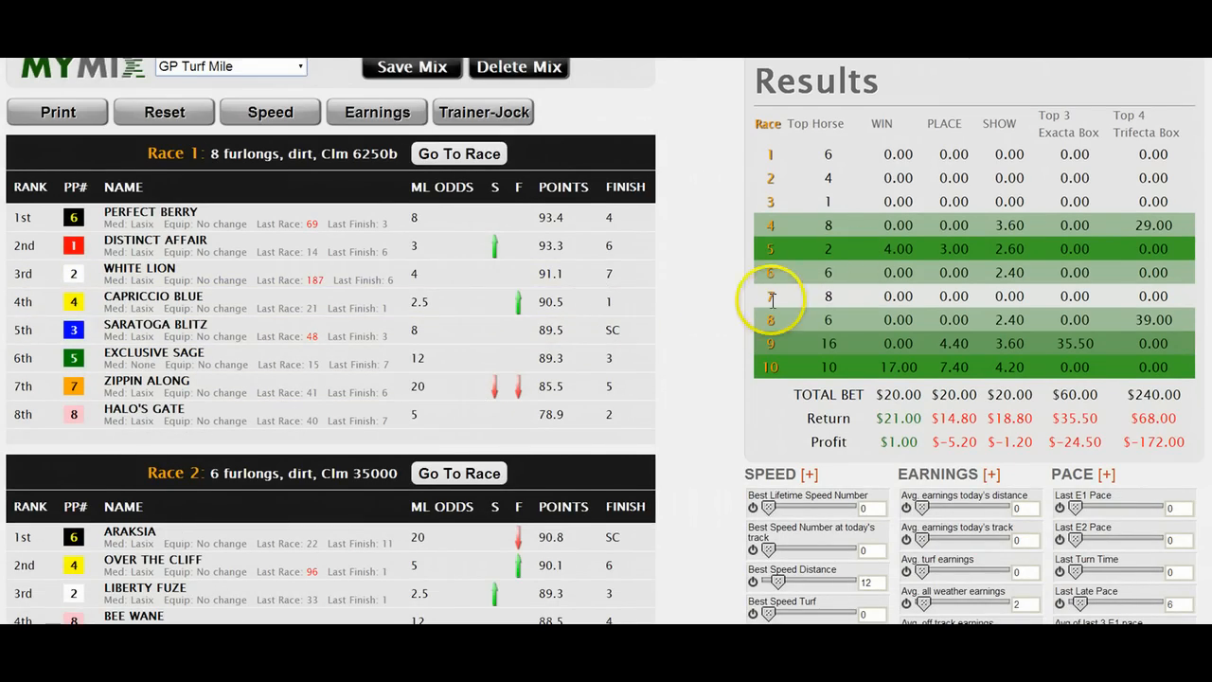
pyautogui.scroll(-1, 739, 313)
pyautogui.scroll(-3, 644, 333)
pyautogui.scroll(-15, 647, 340)
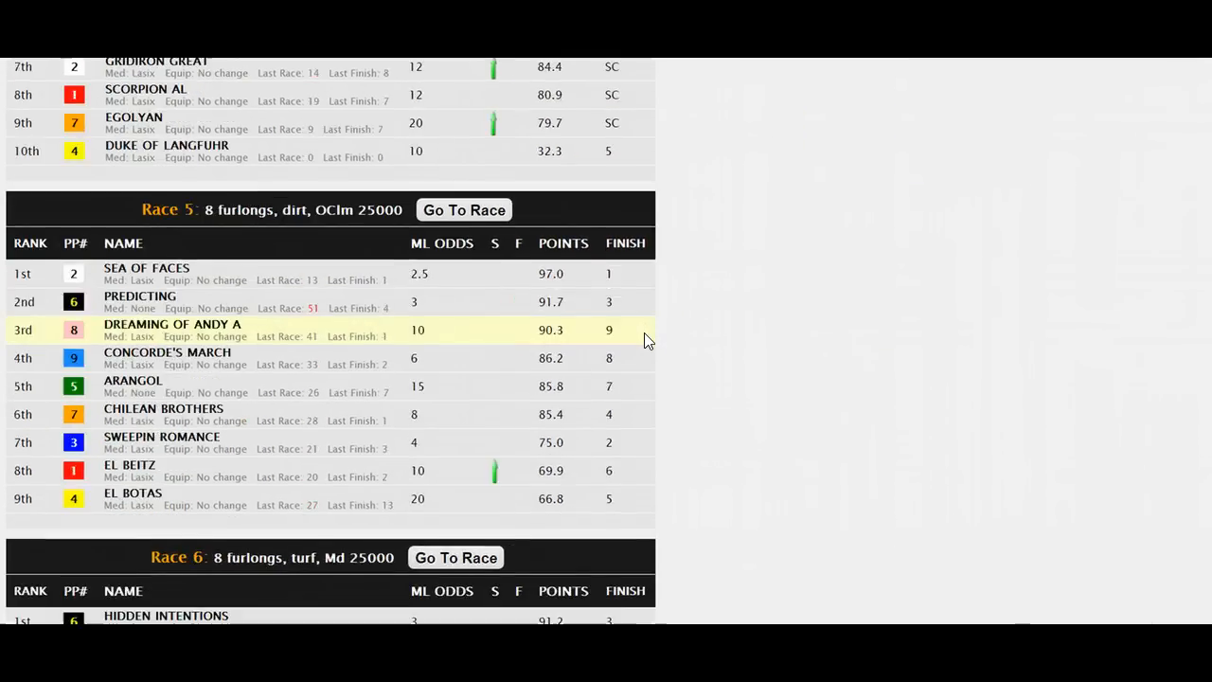
pyautogui.scroll(-5, 644, 333)
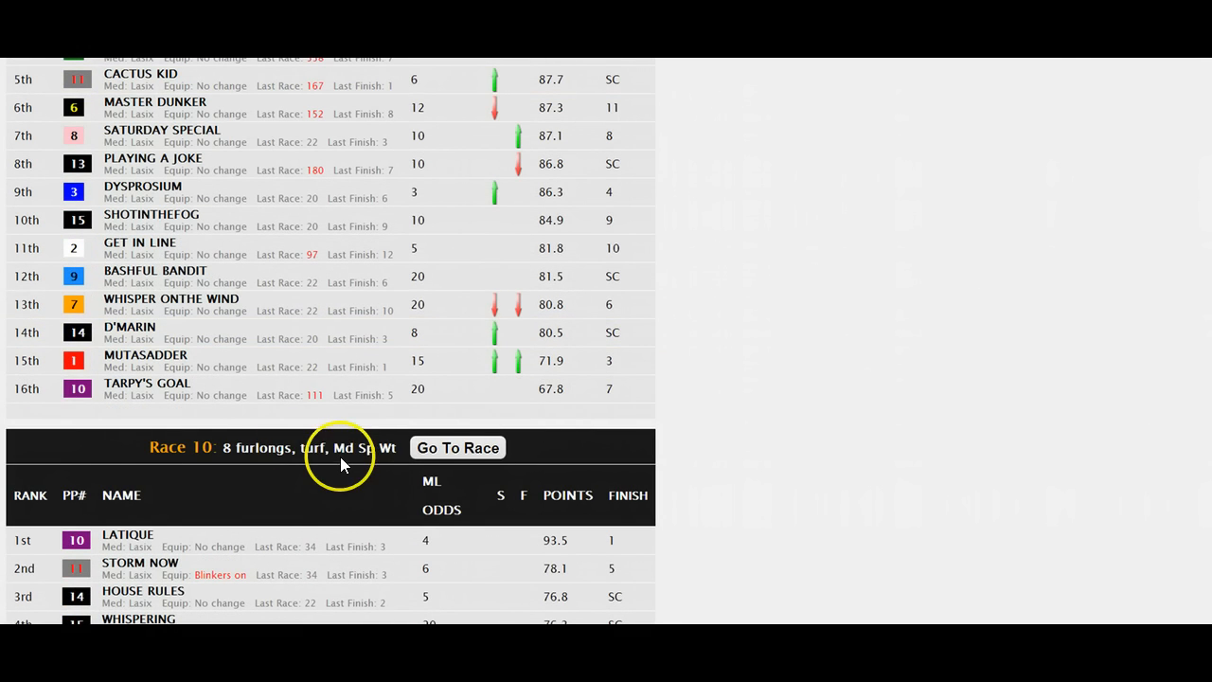
pyautogui.scroll(-2, 324, 455)
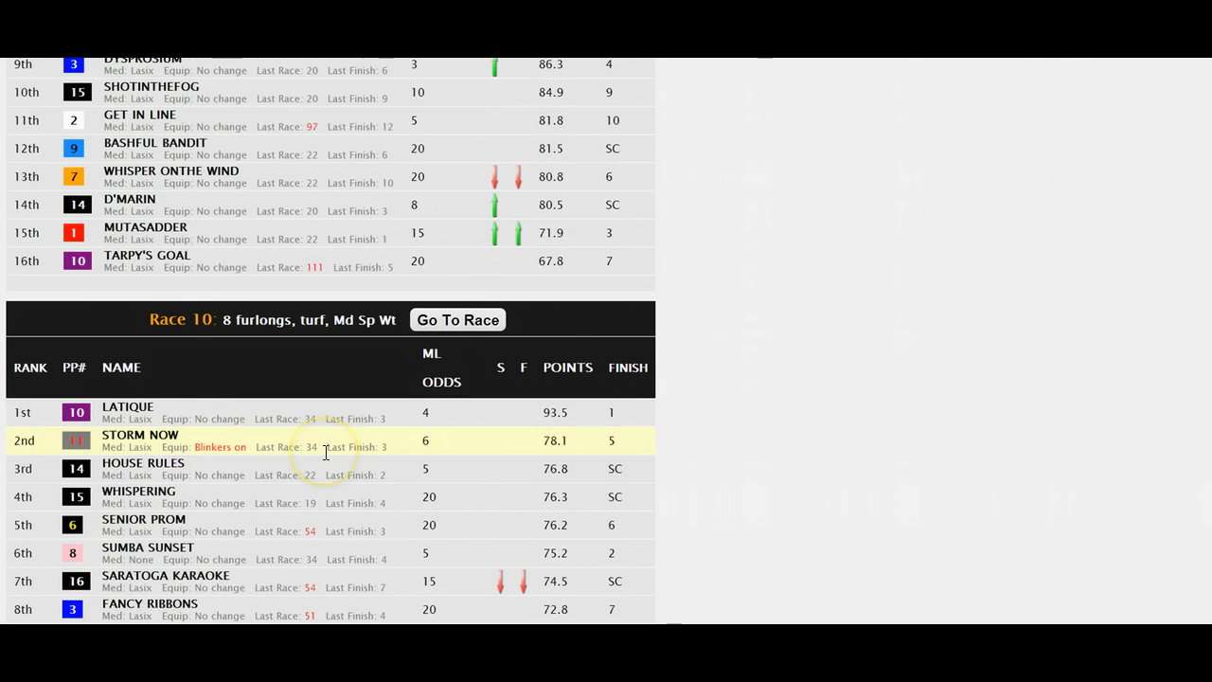
pyautogui.scroll(4, 325, 458)
pyautogui.scroll(20, 327, 454)
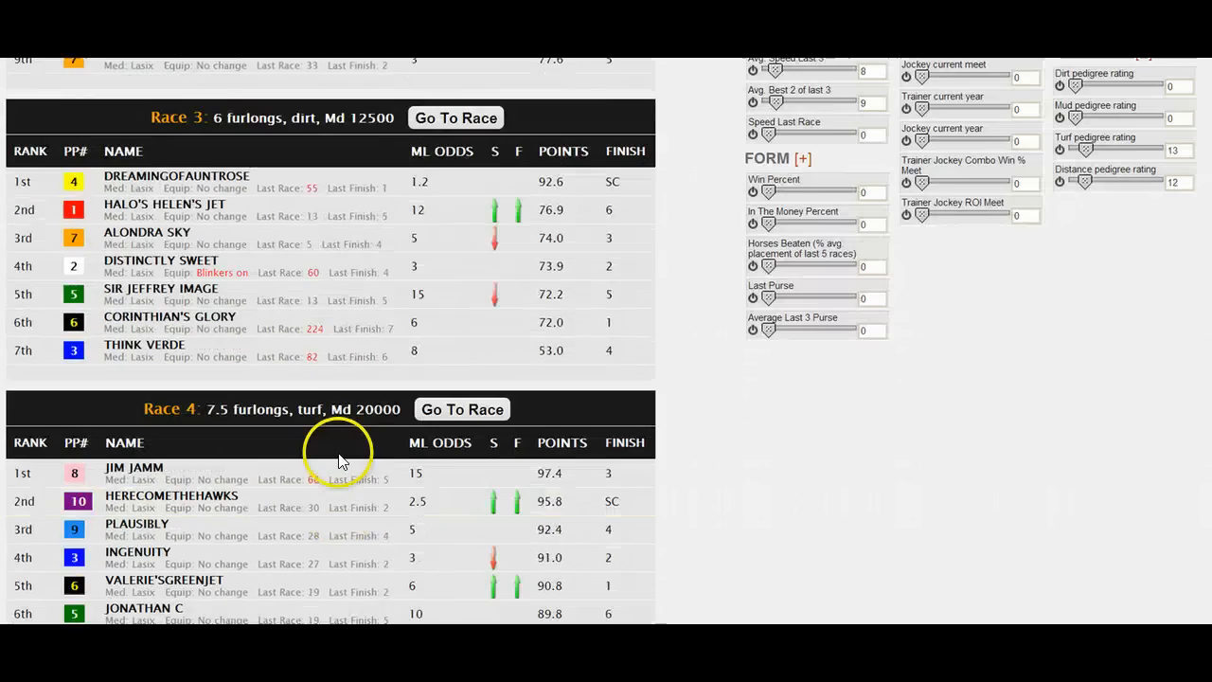
# Reset the mix to clear the GP Turf Mile factor weights from the race rankings
pyautogui.scroll(4, 347, 453)
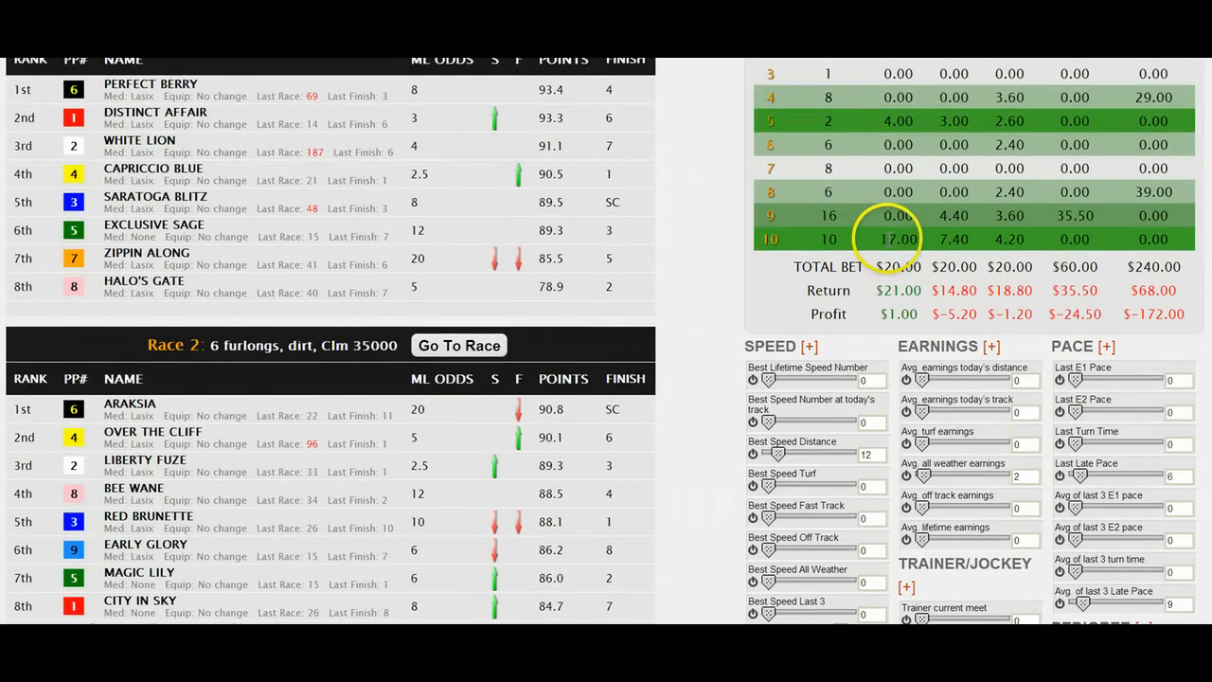
pyautogui.scroll(2, 496, 189)
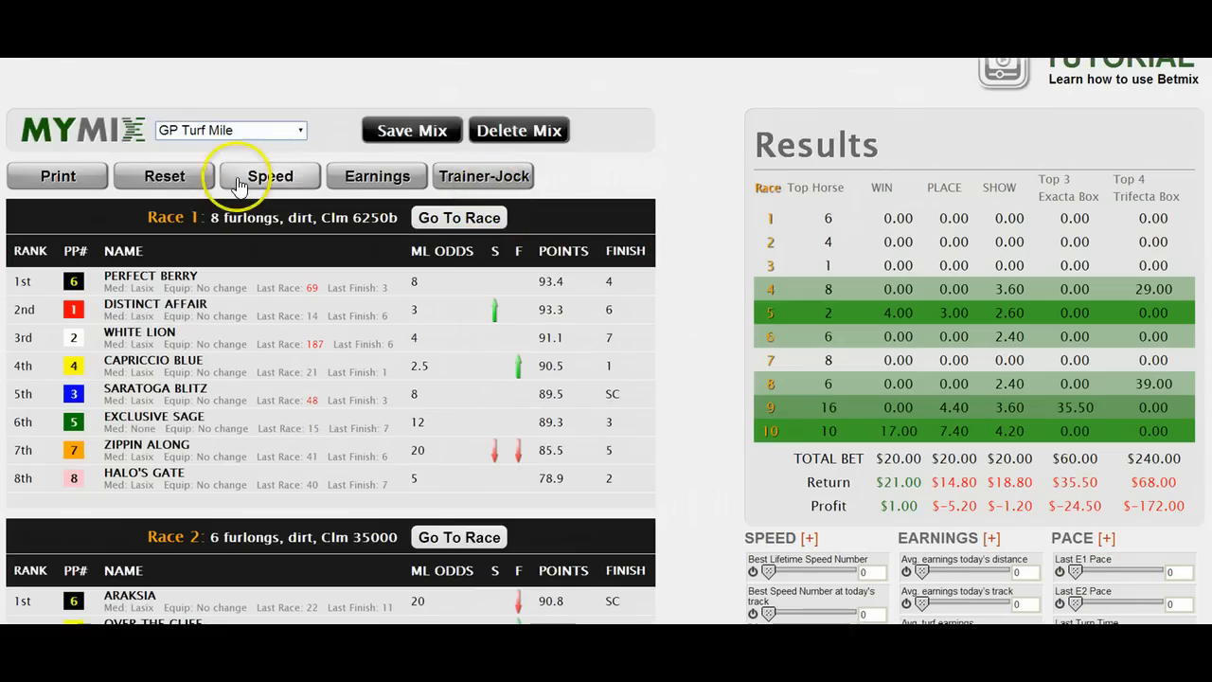
pyautogui.click(180, 178)
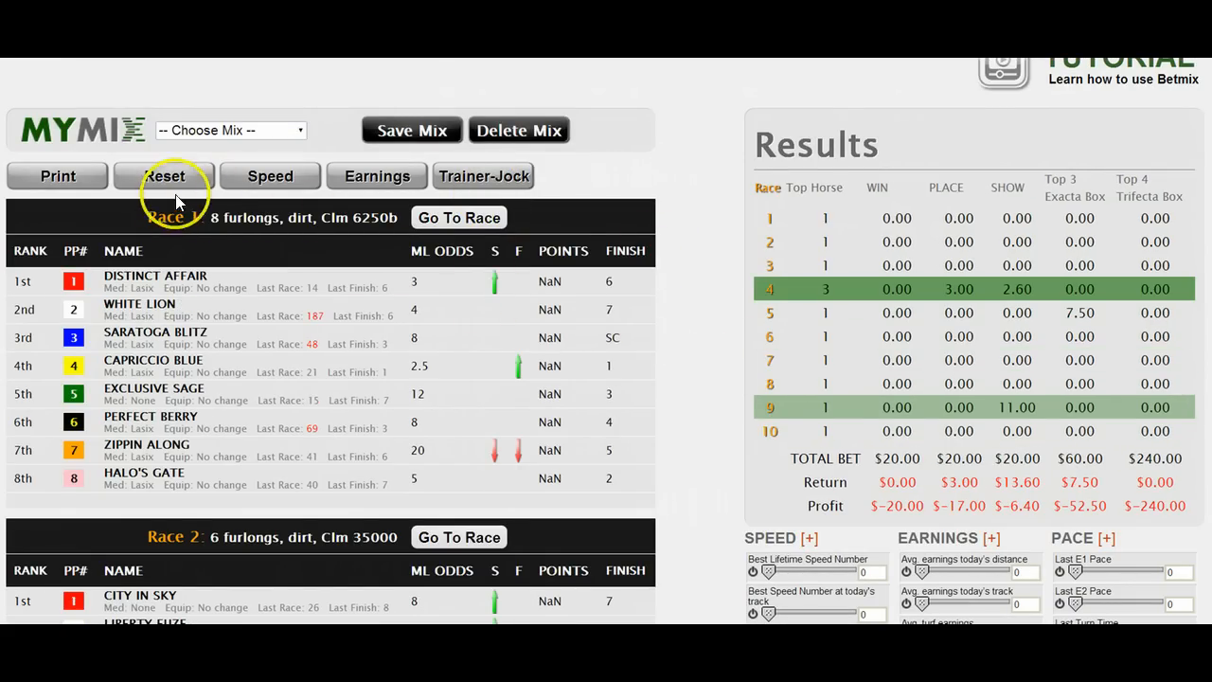
# Set the Best Lifetime Speed Number weight to 11
pyautogui.scroll(-2, 856, 514)
pyautogui.scroll(2, 834, 492)
pyautogui.scroll(-1, 812, 474)
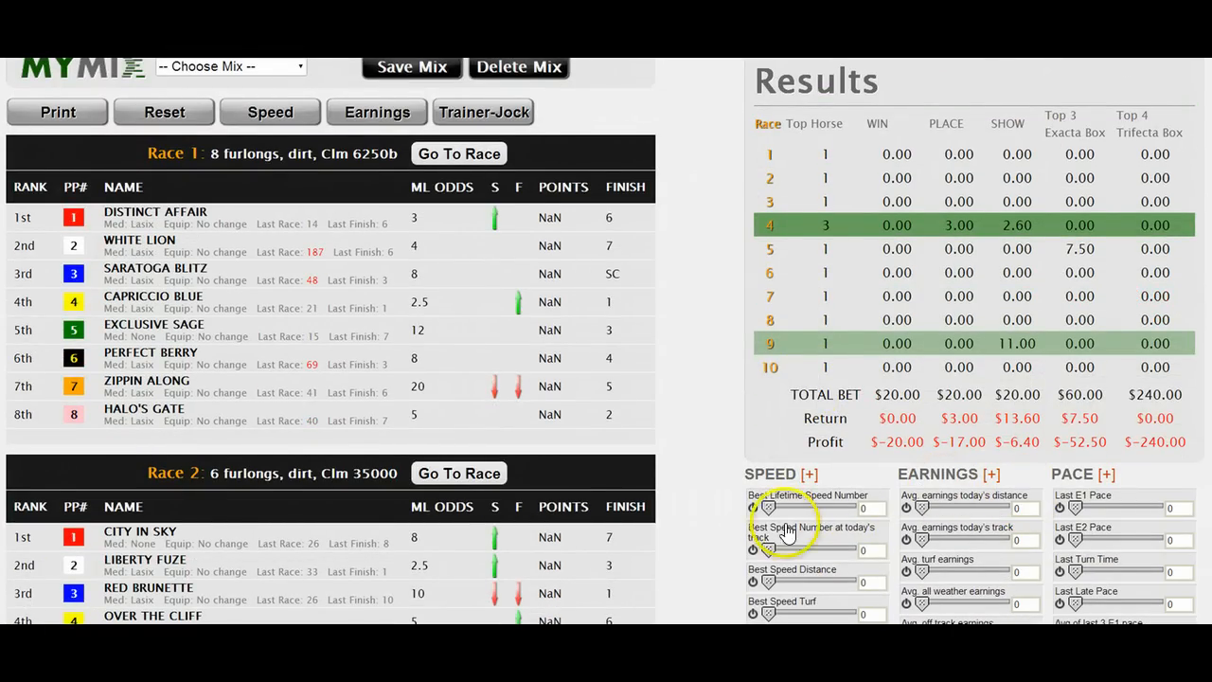
pyautogui.moveTo(771, 506); pyautogui.dragTo(782, 512)
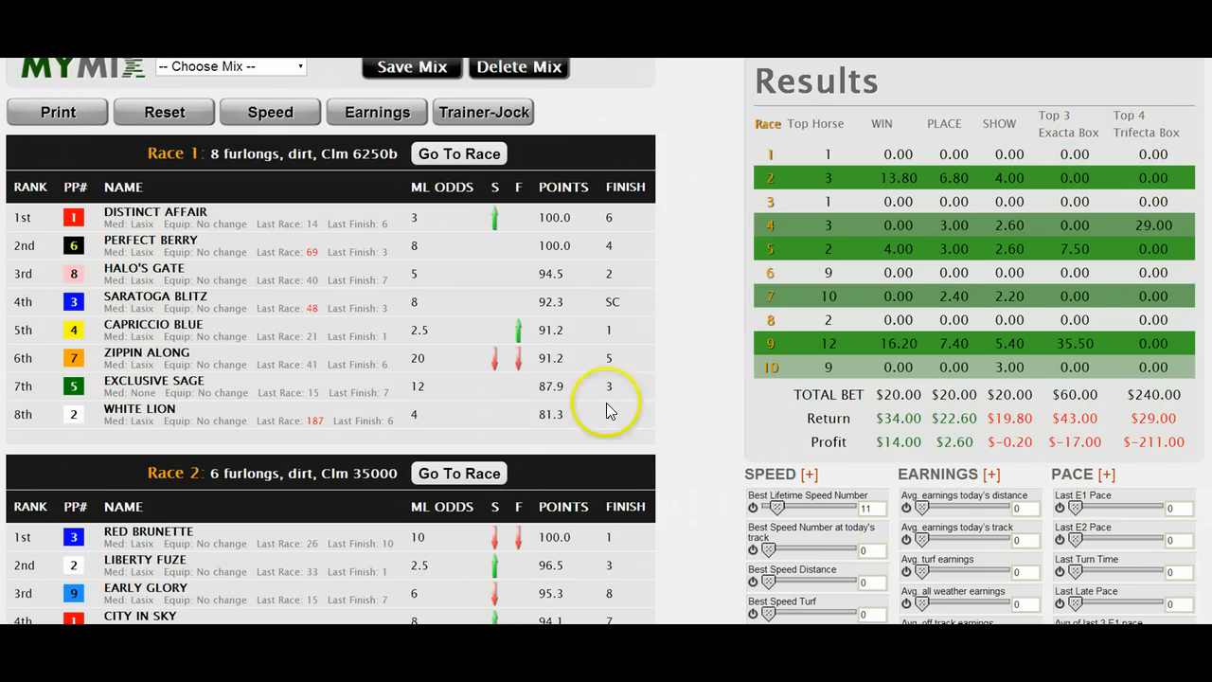
# Compare the speed-only rankings with the finishes and betting returns, and add an Avg. earnings today's distance weight of 9
pyautogui.scroll(-1, 521, 251)
pyautogui.scroll(1, 611, 318)
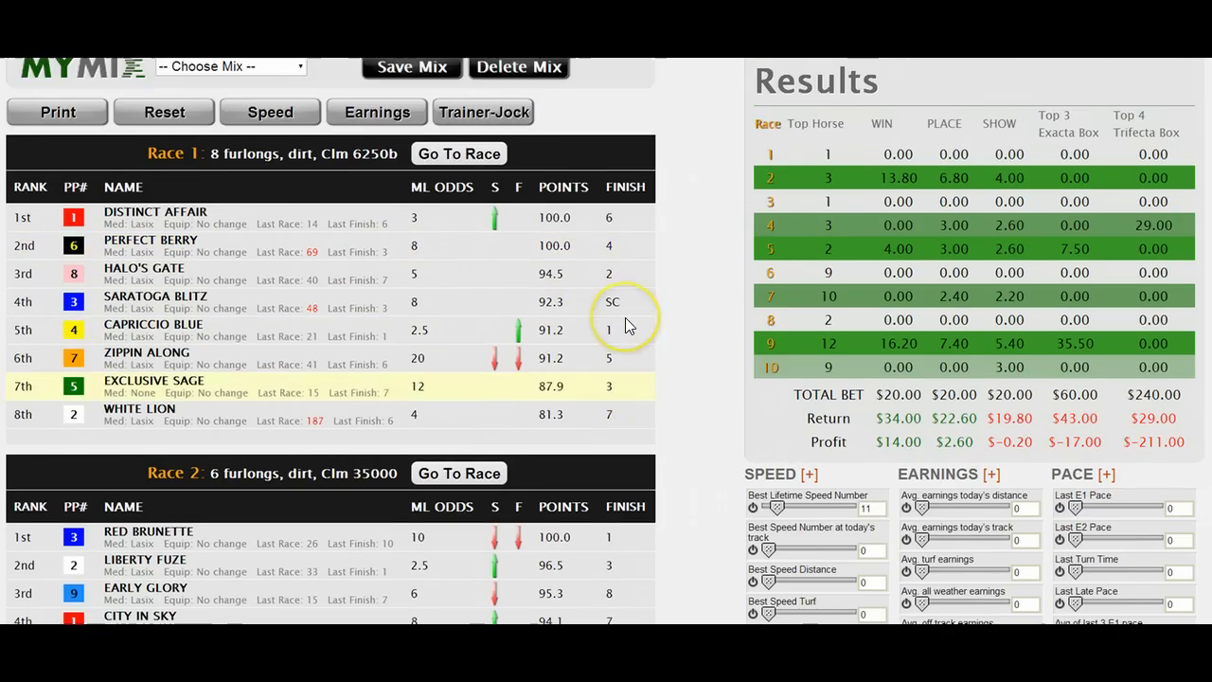
pyautogui.scroll(-1, 626, 325)
pyautogui.scroll(-5, 753, 412)
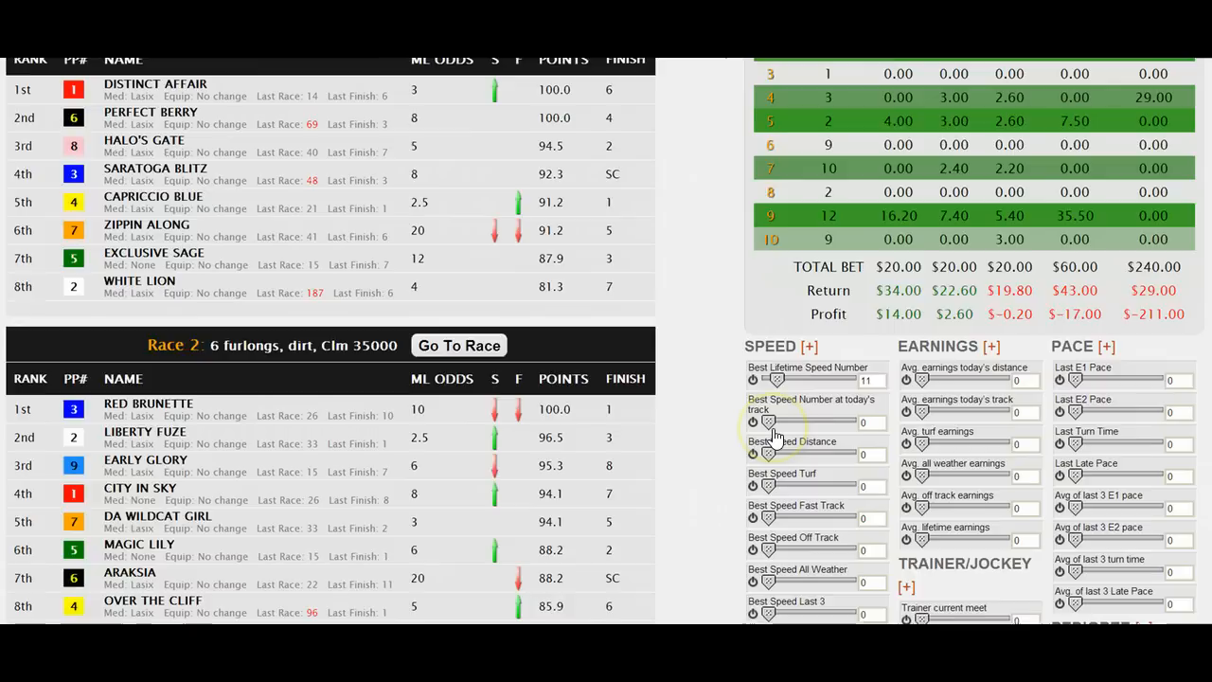
pyautogui.scroll(7, 775, 435)
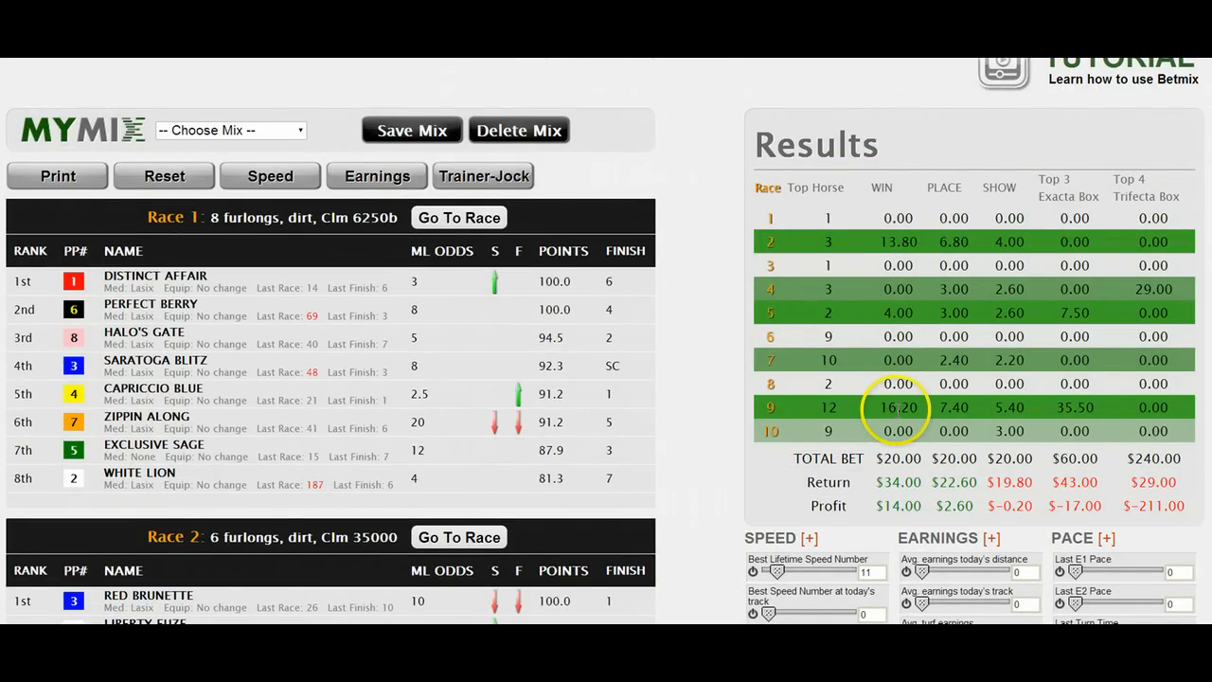
pyautogui.scroll(-1, 895, 436)
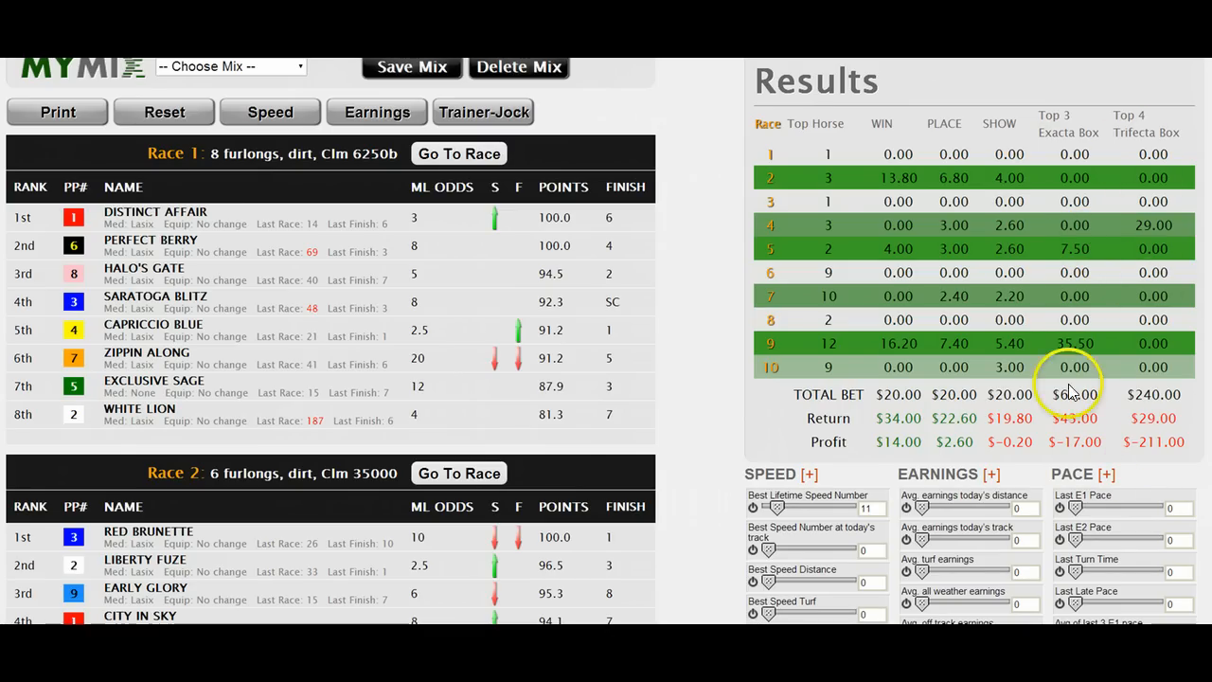
pyautogui.scroll(-1, 1021, 449)
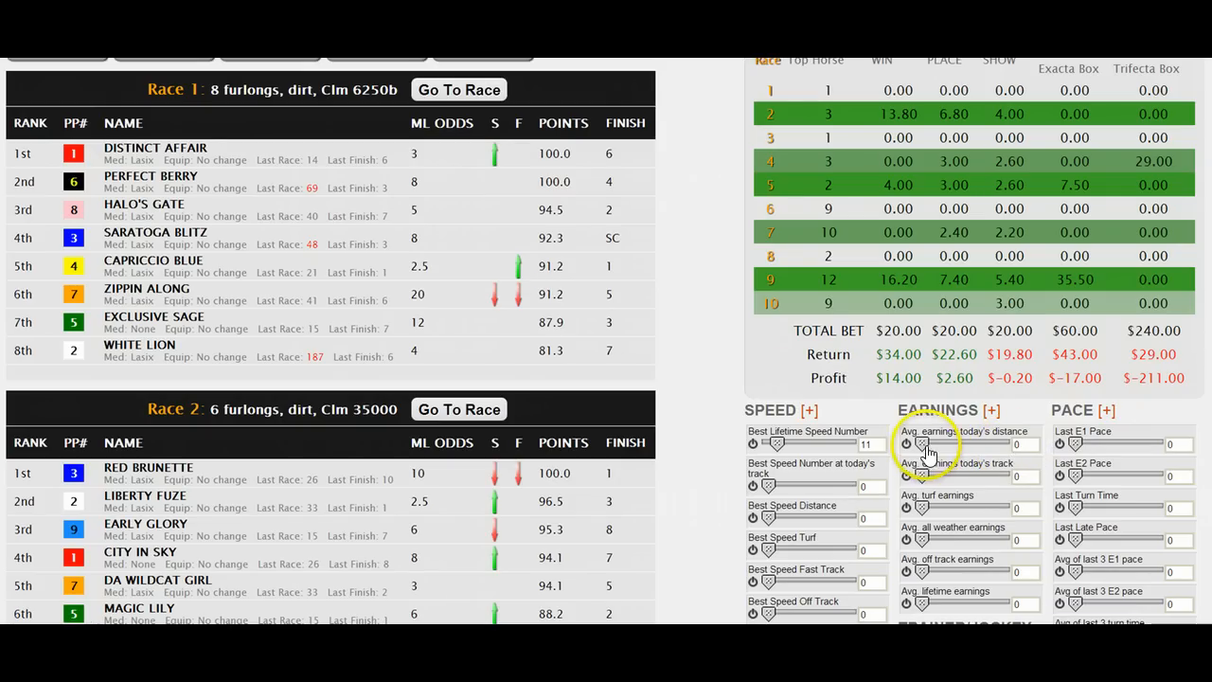
pyautogui.moveTo(926, 446); pyautogui.dragTo(931, 445)
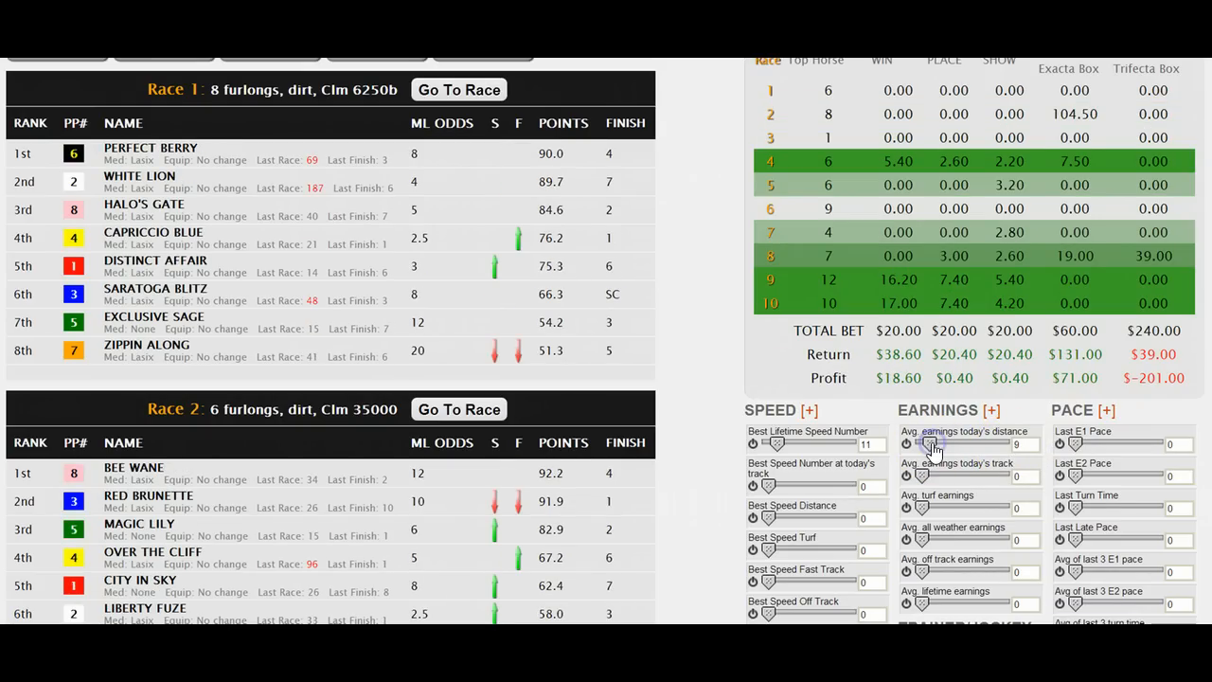
# Set the Last Late Pace weight to 5
pyautogui.scroll(1, 928, 364)
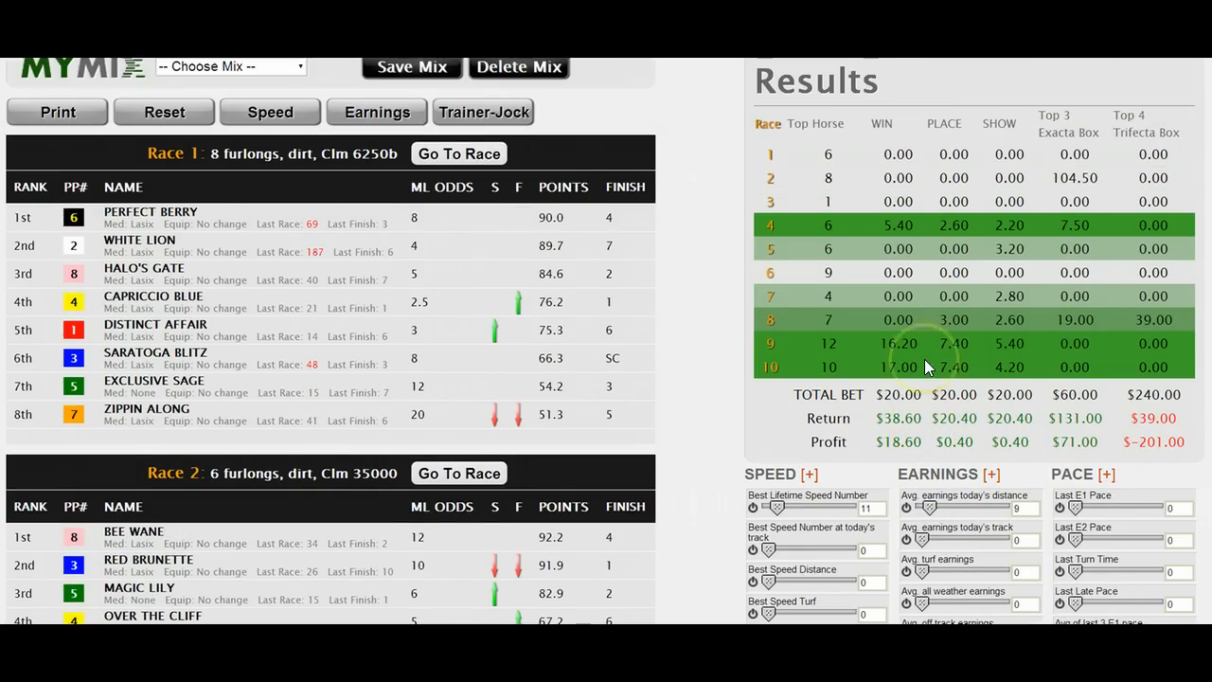
pyautogui.scroll(-1, 924, 359)
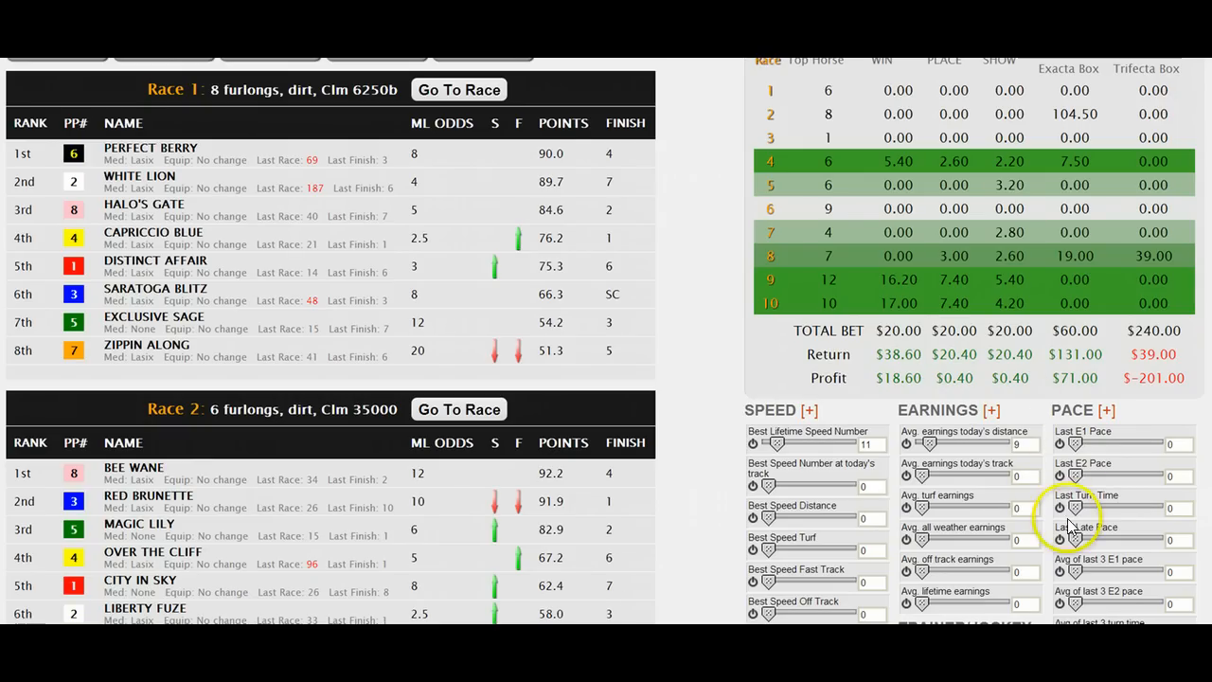
pyautogui.moveTo(1077, 550); pyautogui.dragTo(1082, 550)
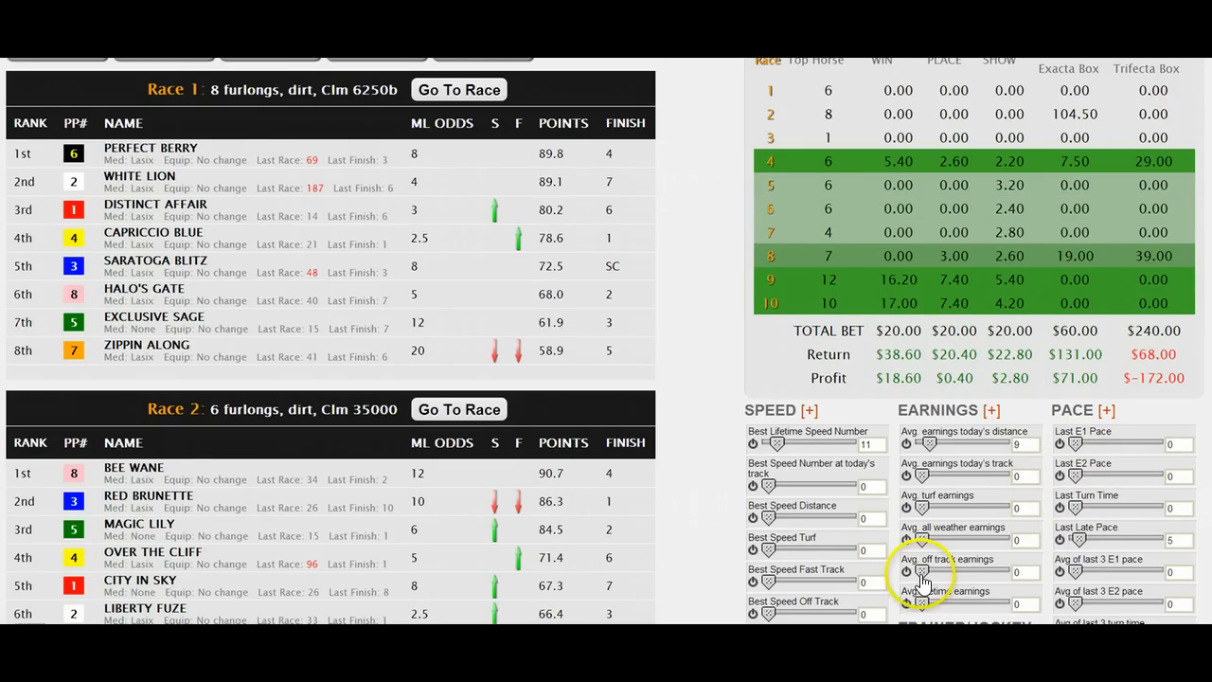
# Examine the returns and profits of the speed, earnings and late pace mix for each bet type
pyautogui.moveTo(920, 574); pyautogui.dragTo(894, 578)
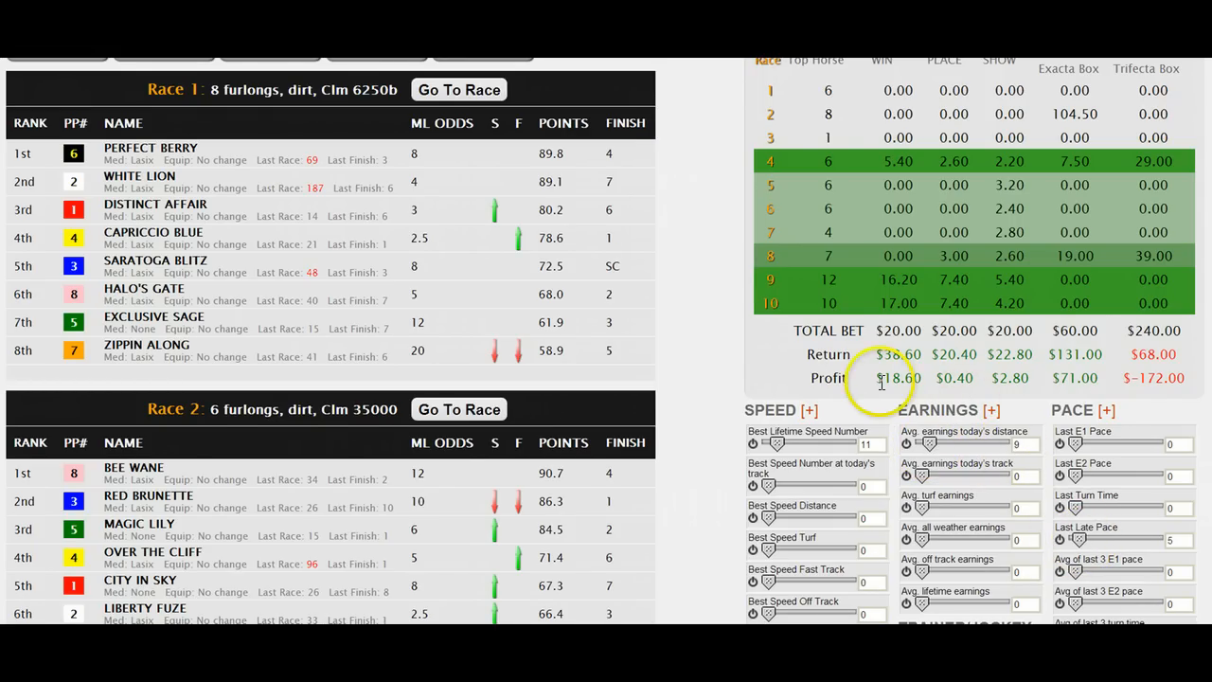
pyautogui.scroll(1, 881, 218)
pyautogui.scroll(-1, 879, 218)
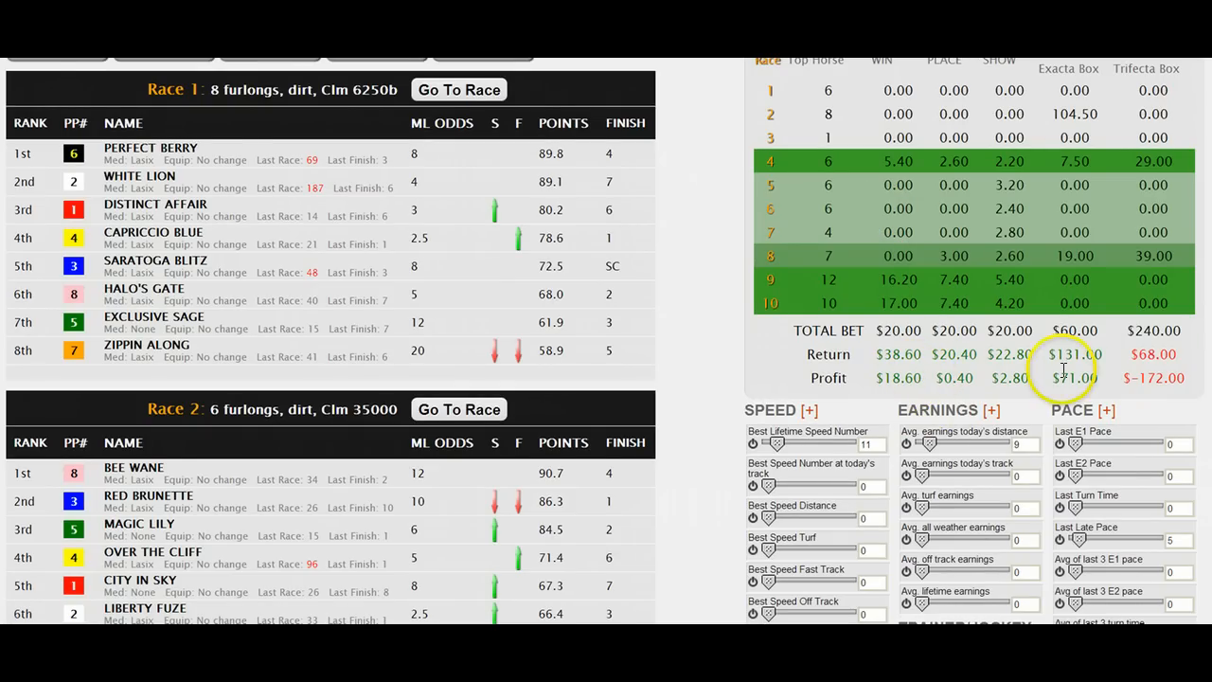
pyautogui.scroll(-1, 1004, 417)
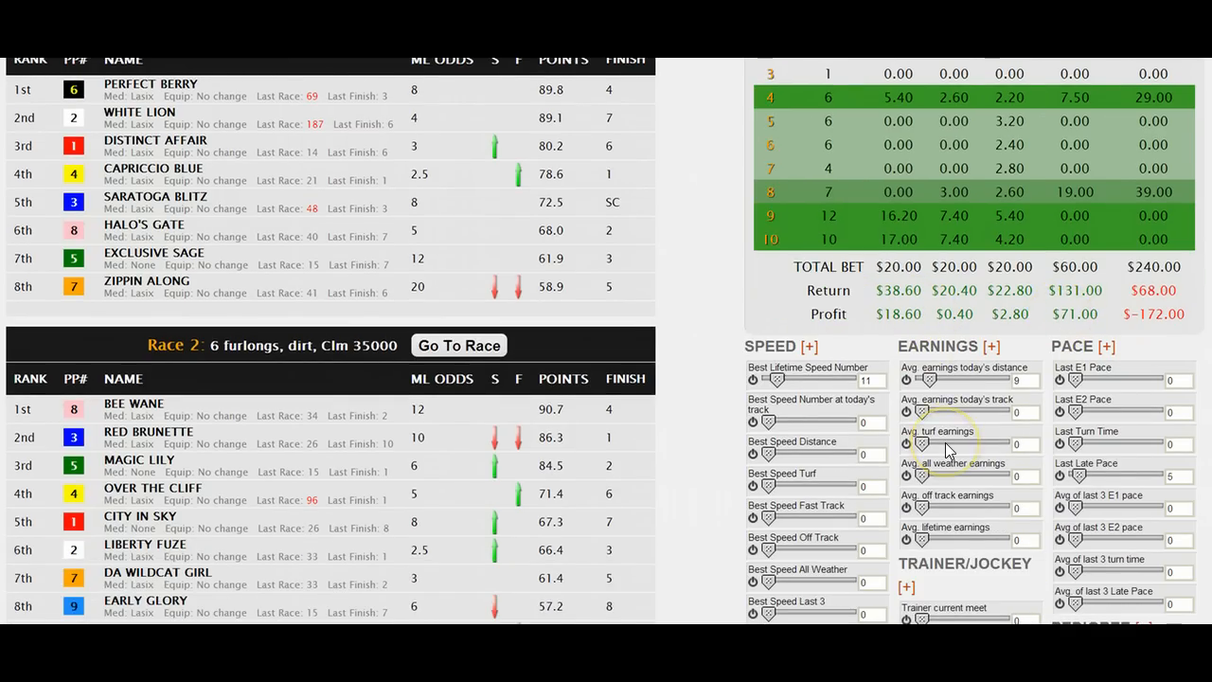
pyautogui.scroll(3, 945, 449)
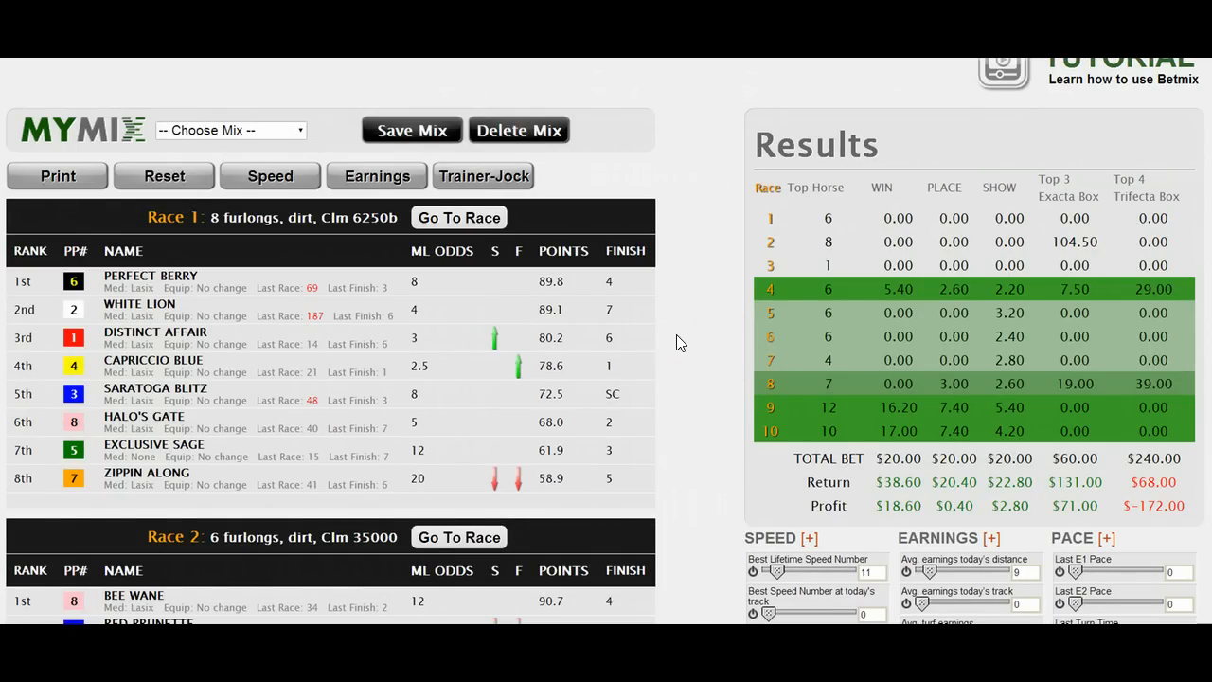
pyautogui.scroll(-1, 677, 335)
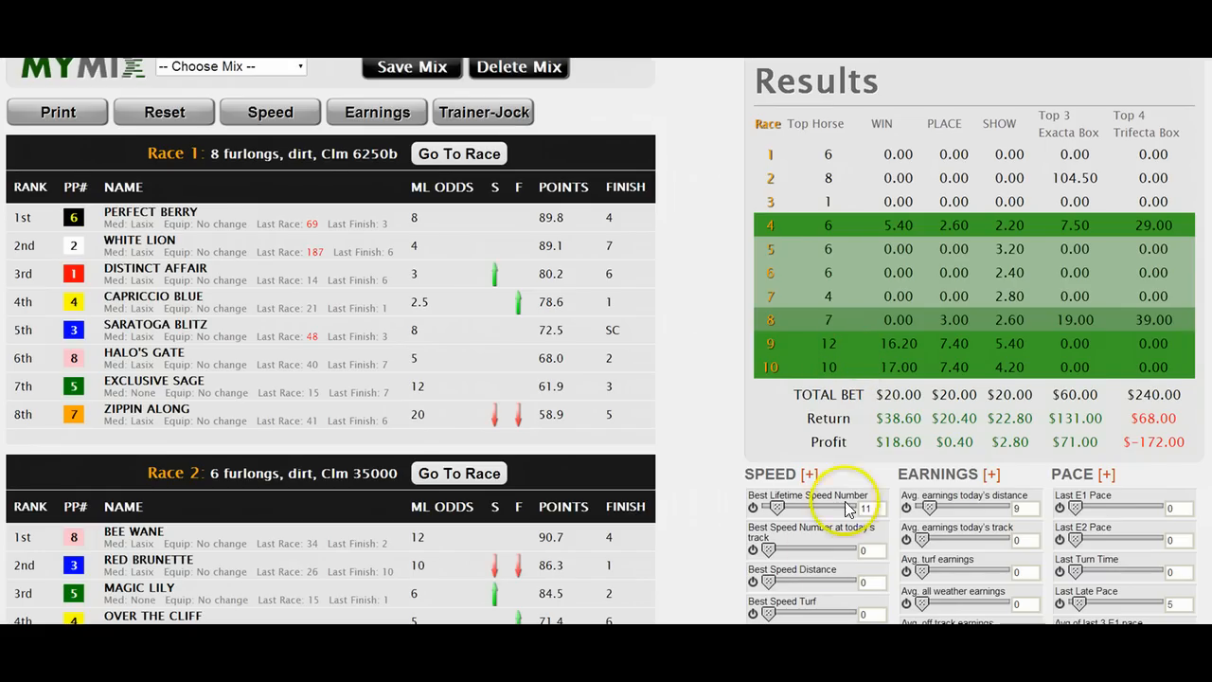
pyautogui.scroll(-1, 843, 575)
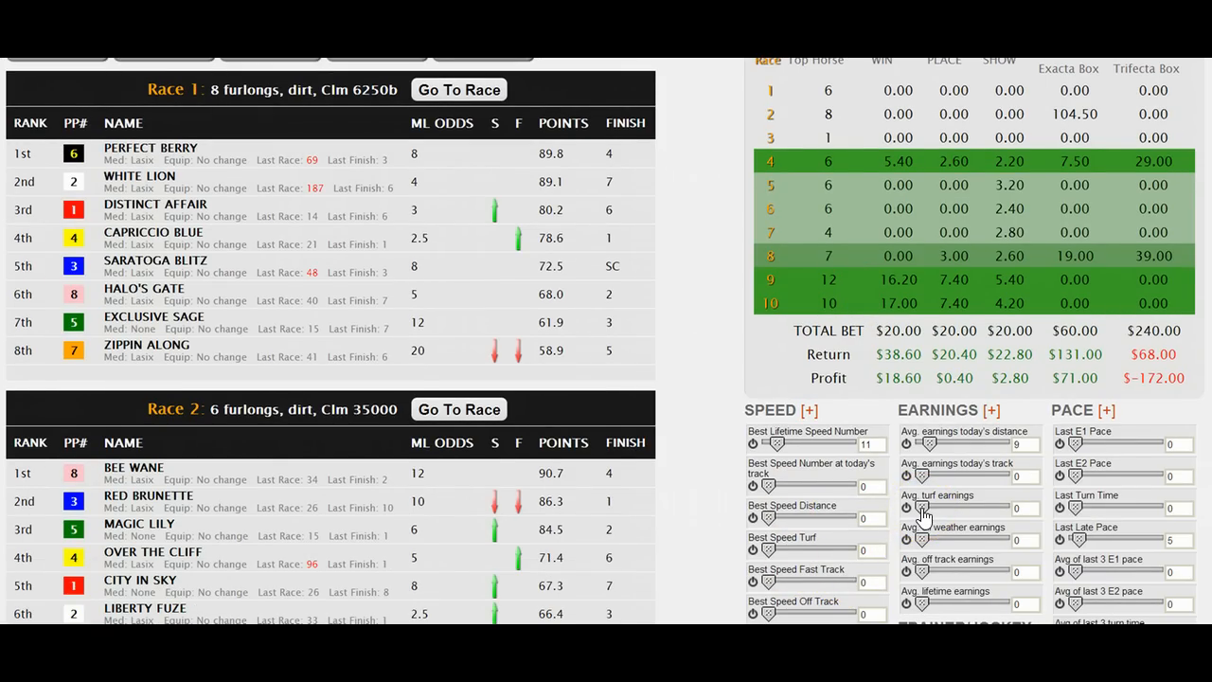
pyautogui.click(883, 380)
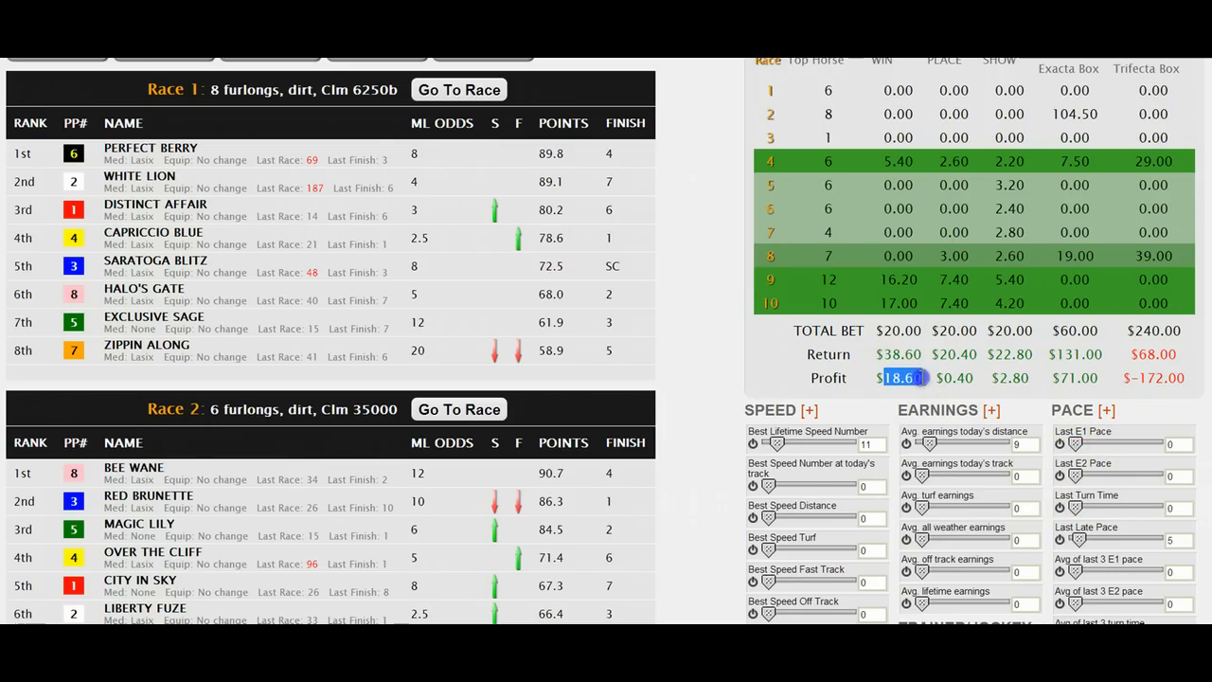
pyautogui.click(1018, 411)
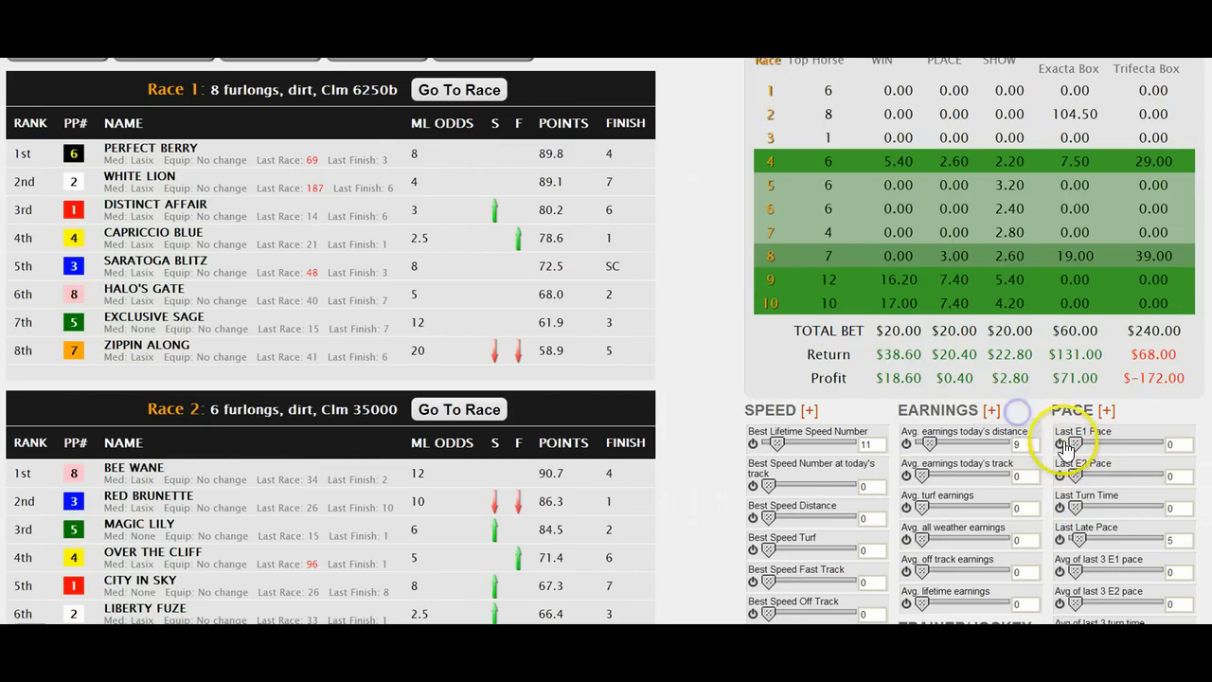
# Set the Last E1 Pace weight to 9
pyautogui.click(1076, 445)
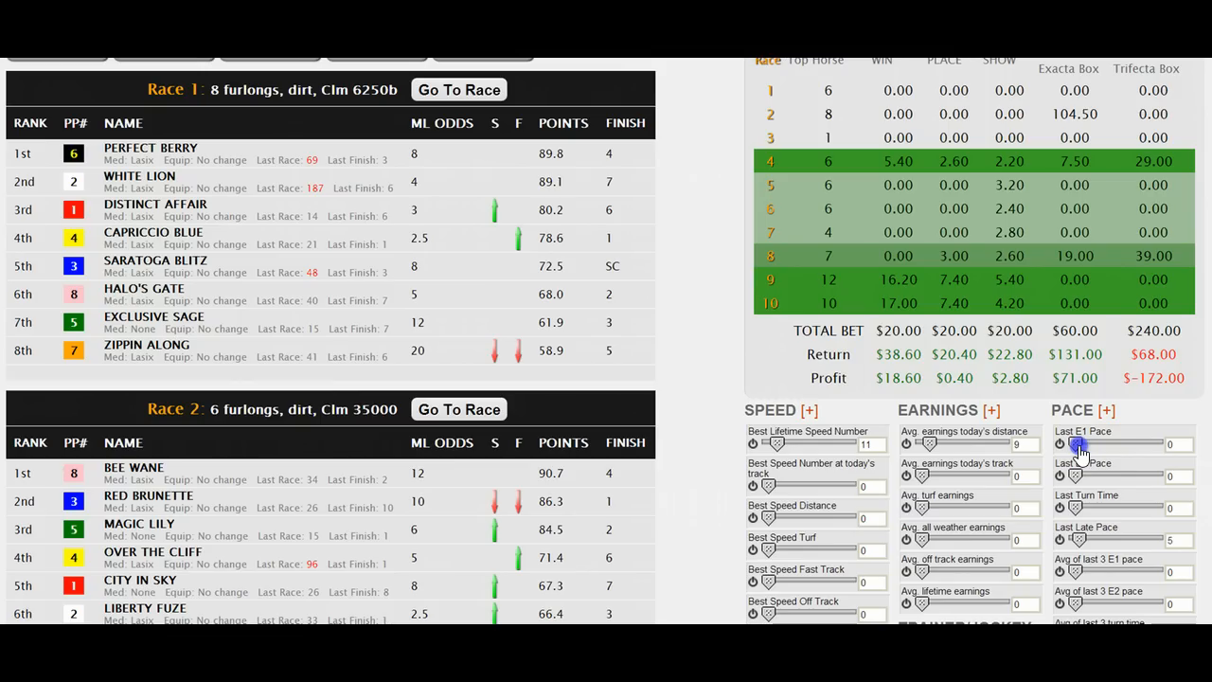
pyautogui.moveTo(1080, 451)
pyautogui.mouseDown()
pyautogui.moveTo(1101, 457)
pyautogui.moveTo(1082, 456)
pyautogui.mouseUp()
pyautogui.scroll(-3, 806, 545)
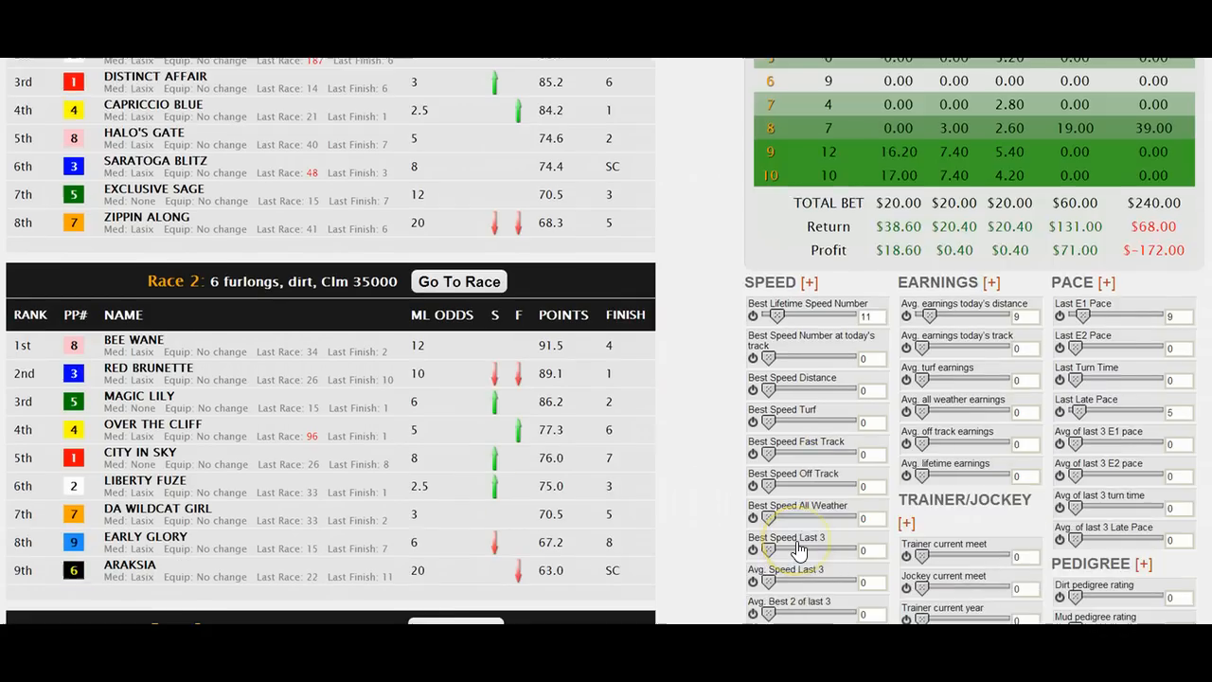
# Try a Trainer current meet weight of 45 to see its effect on the returns, and set it back to 0
pyautogui.scroll(1, 805, 547)
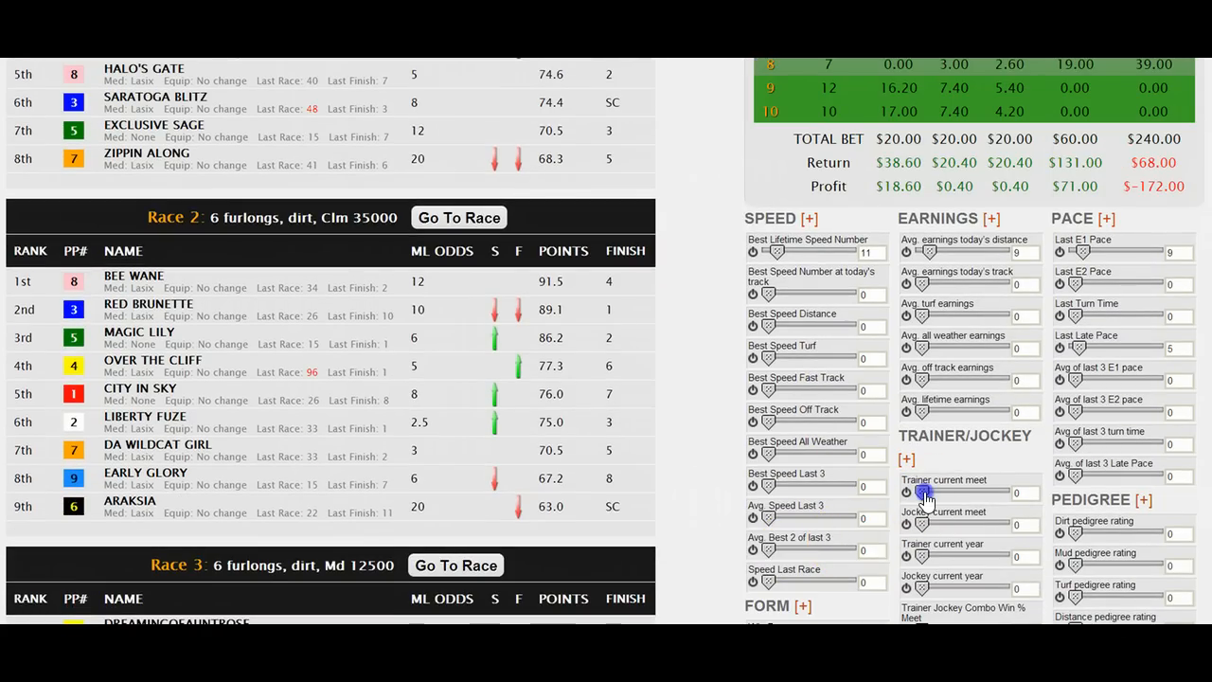
pyautogui.moveTo(944, 497); pyautogui.dragTo(957, 499)
pyautogui.scroll(2, 952, 408)
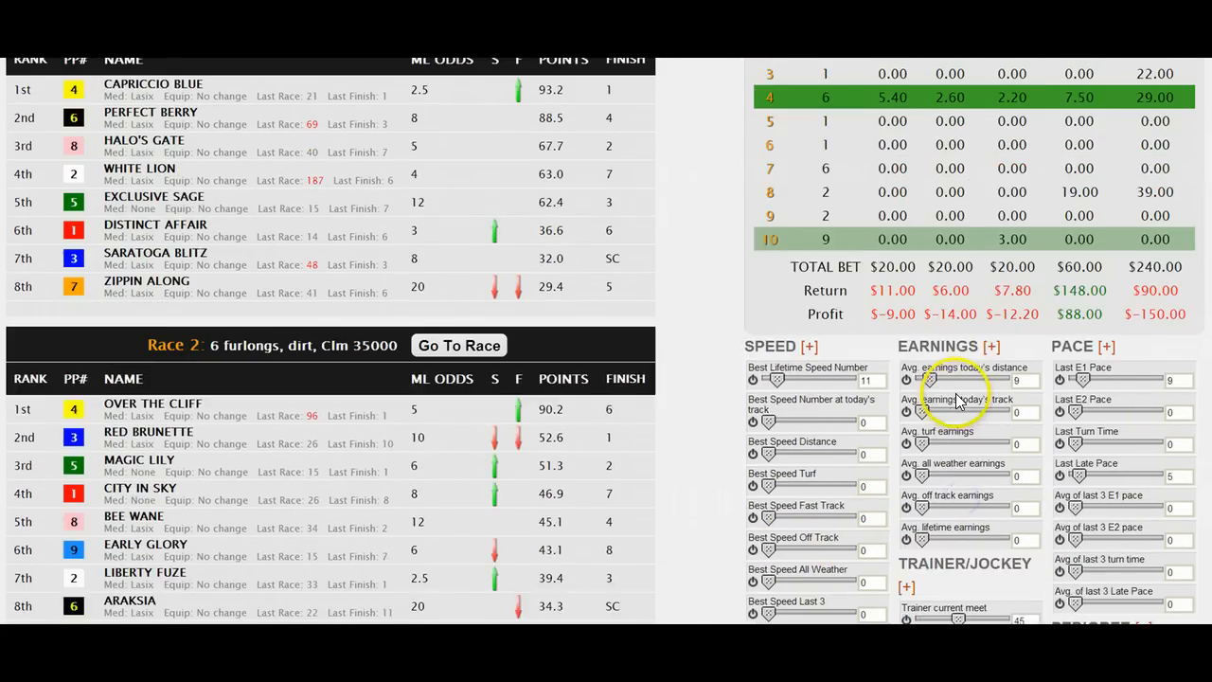
pyautogui.scroll(1, 951, 383)
pyautogui.scroll(-3, 985, 578)
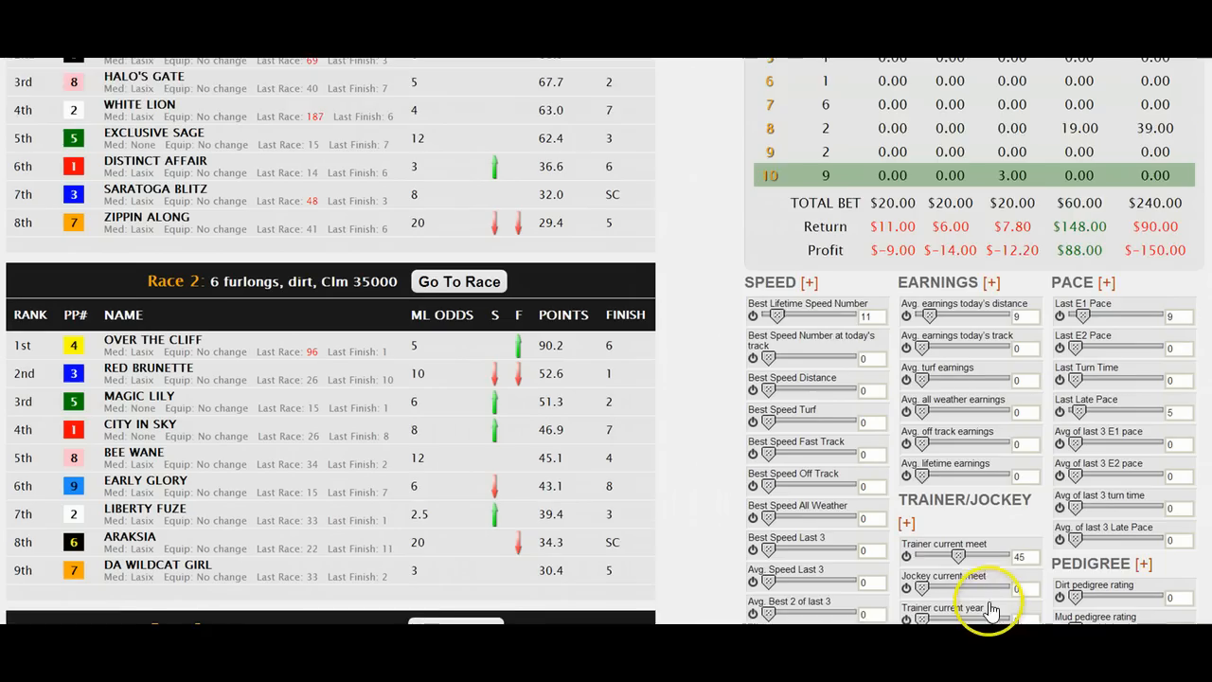
pyautogui.moveTo(959, 493); pyautogui.dragTo(917, 493)
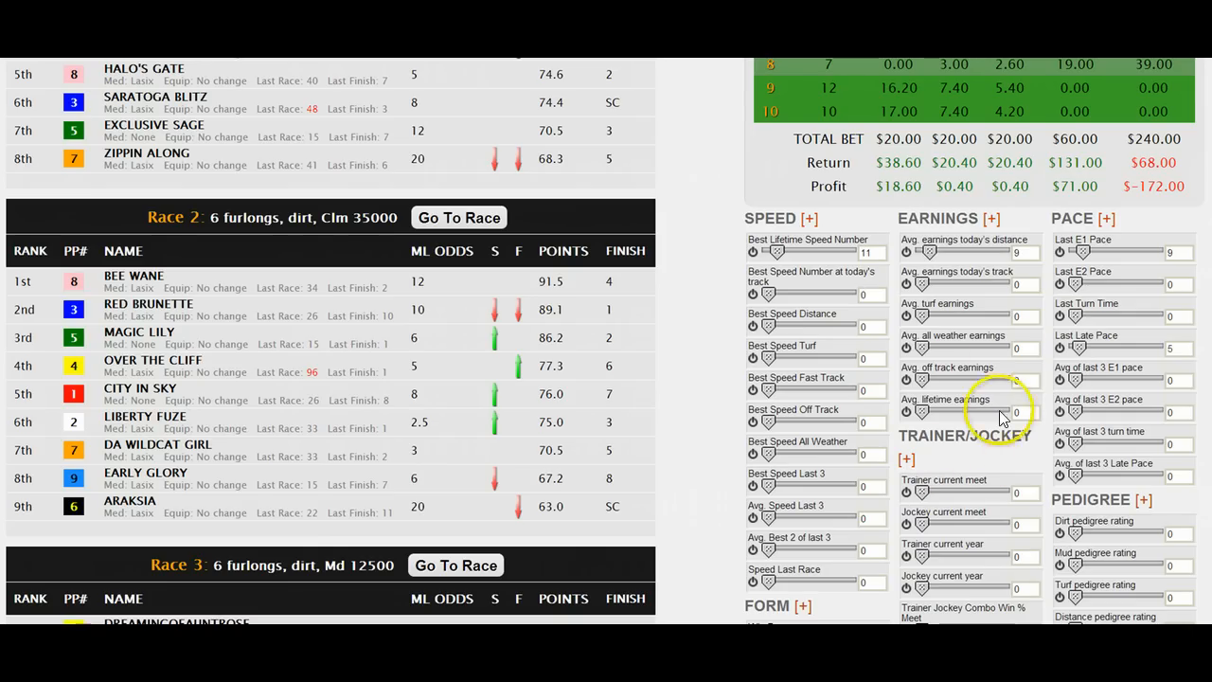
pyautogui.moveTo(921, 497); pyautogui.dragTo(932, 504)
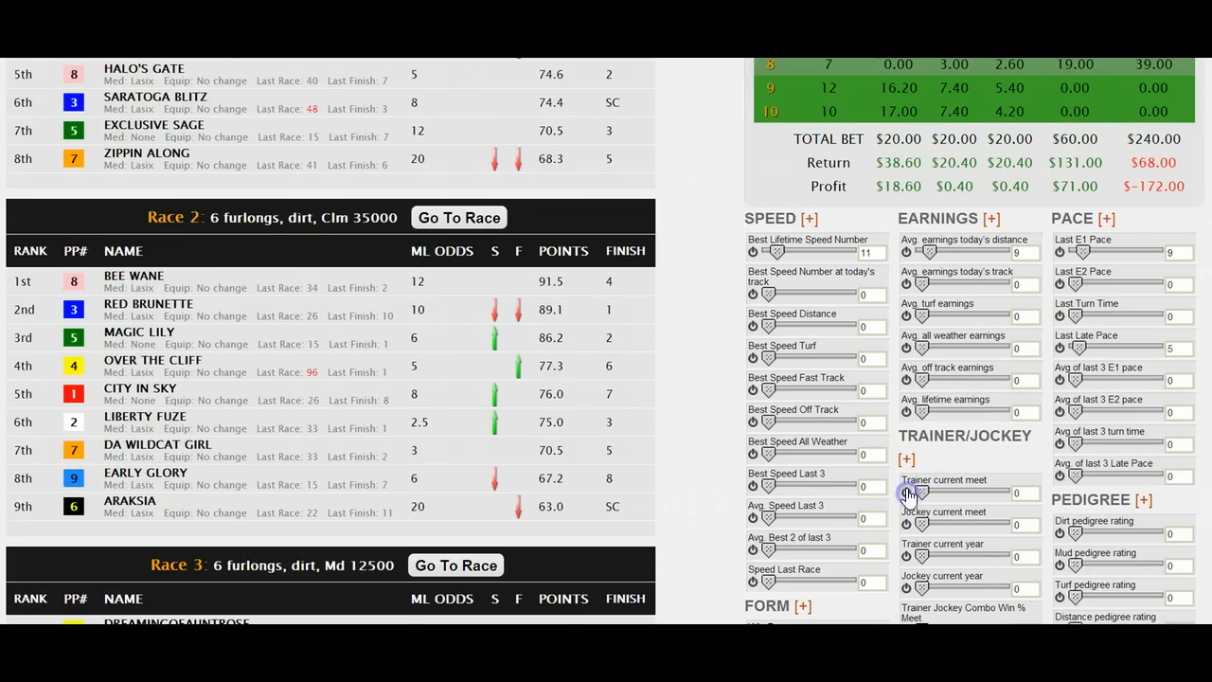
# Open the site's Video Tutorials page
pyautogui.scroll(2, 907, 492)
pyautogui.scroll(2, 889, 280)
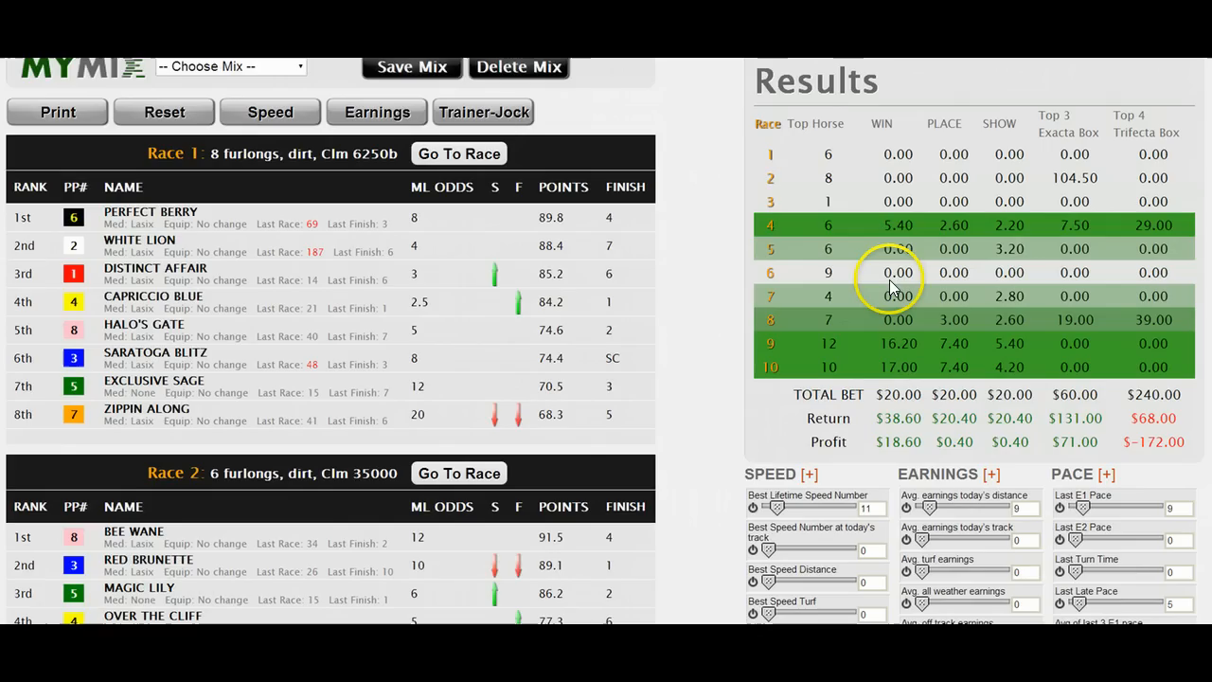
pyautogui.scroll(2, 874, 238)
pyautogui.scroll(2, 712, 132)
pyautogui.moveTo(759, 133)
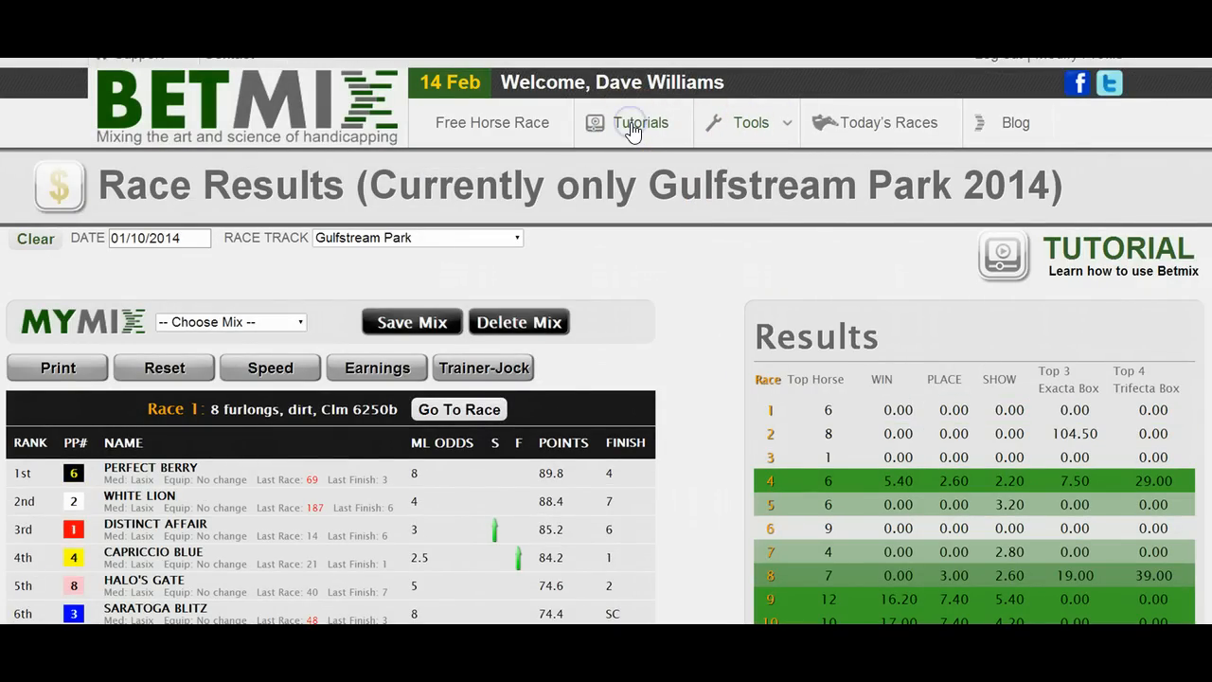
pyautogui.click(633, 132)
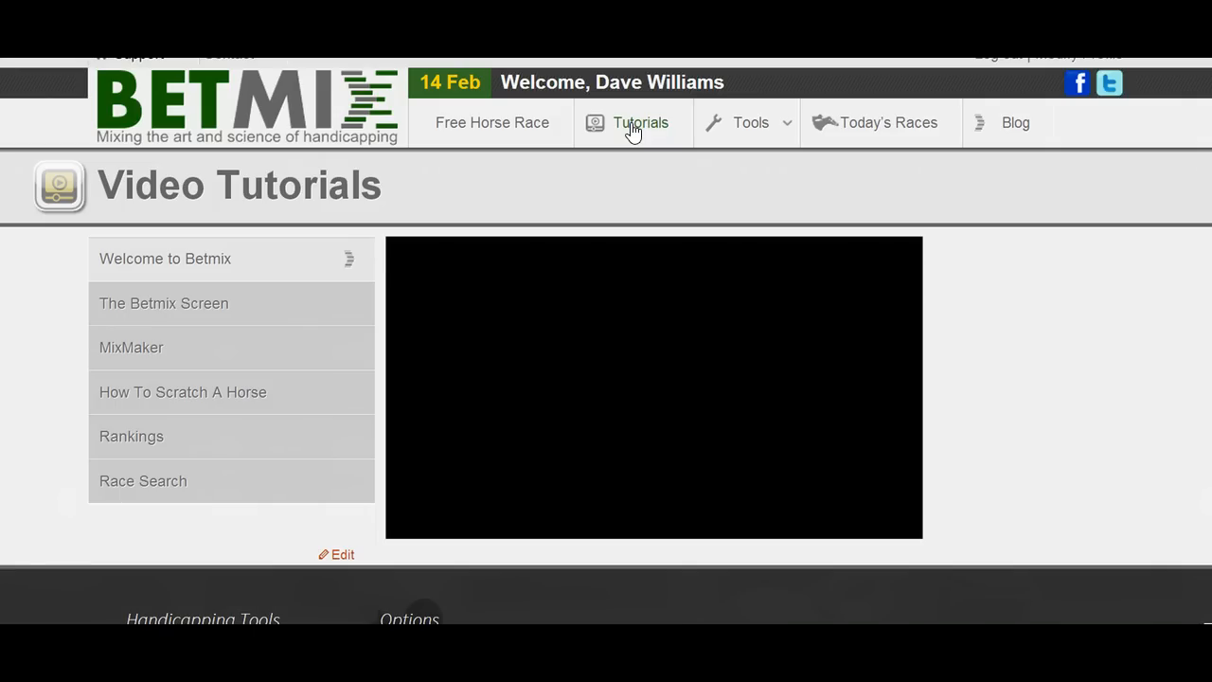